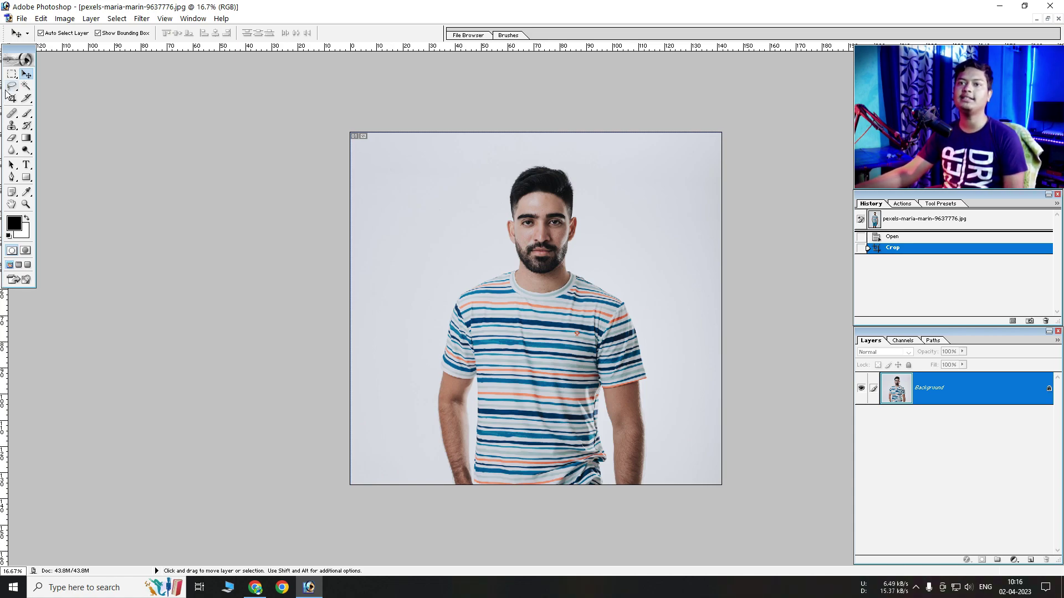
Step: Pick the Polygonal Lasso tool and zoom in on the man's face
drag(11, 87, 65, 107)
click(62, 98)
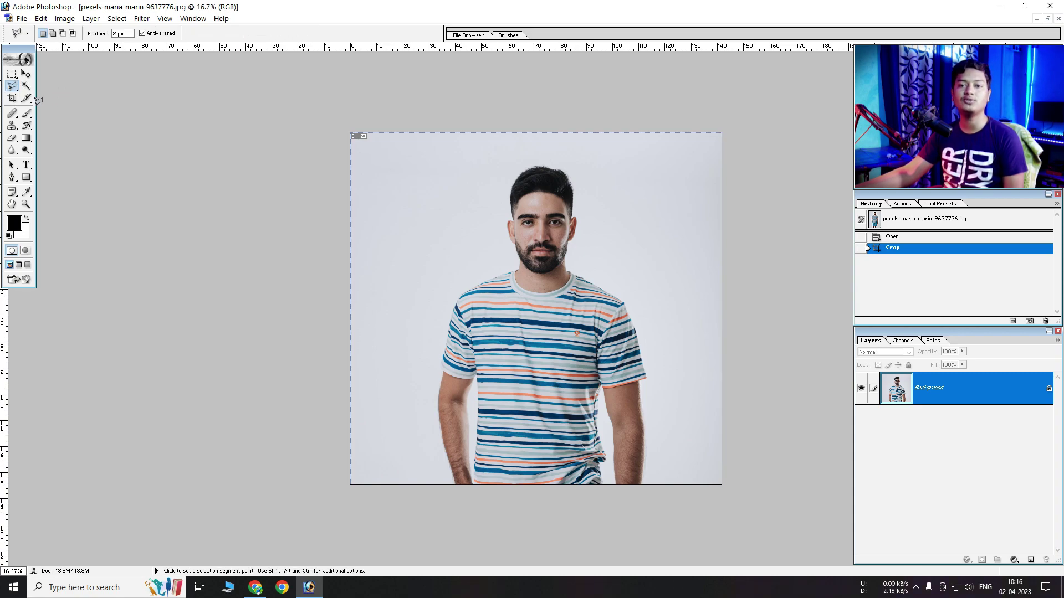
drag(15, 178, 39, 177)
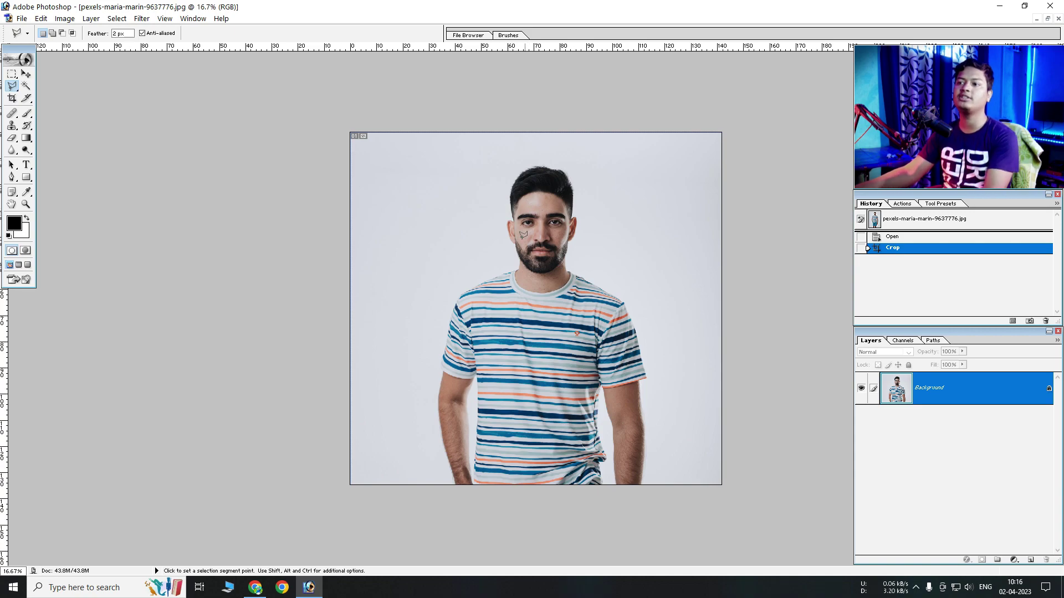
click(532, 222)
click(536, 213)
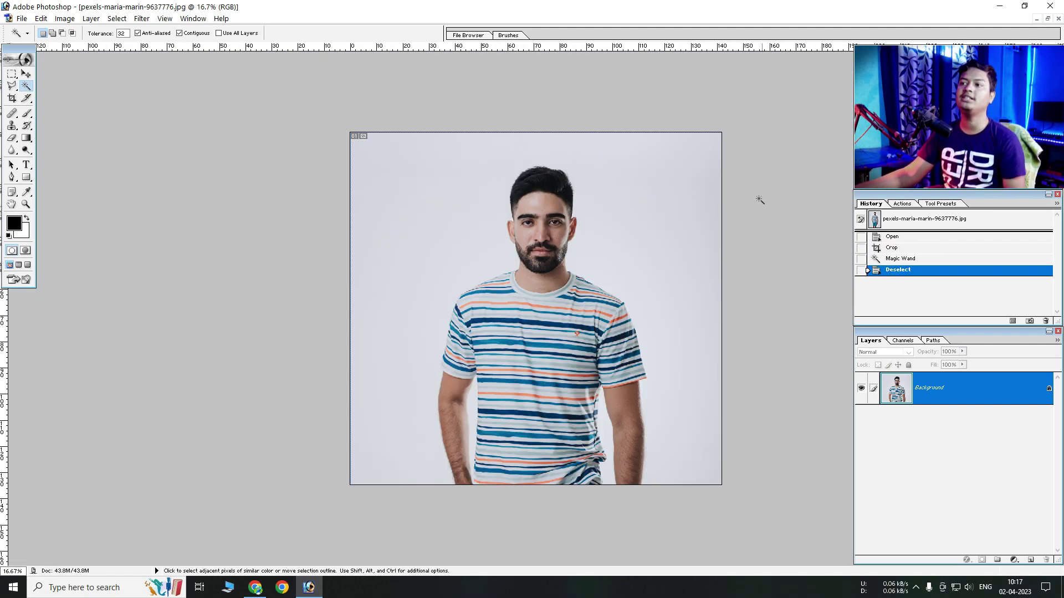
Step: Crop to a tighter head-and-shoulders frame, pulling in the left and top edges
click(12, 98)
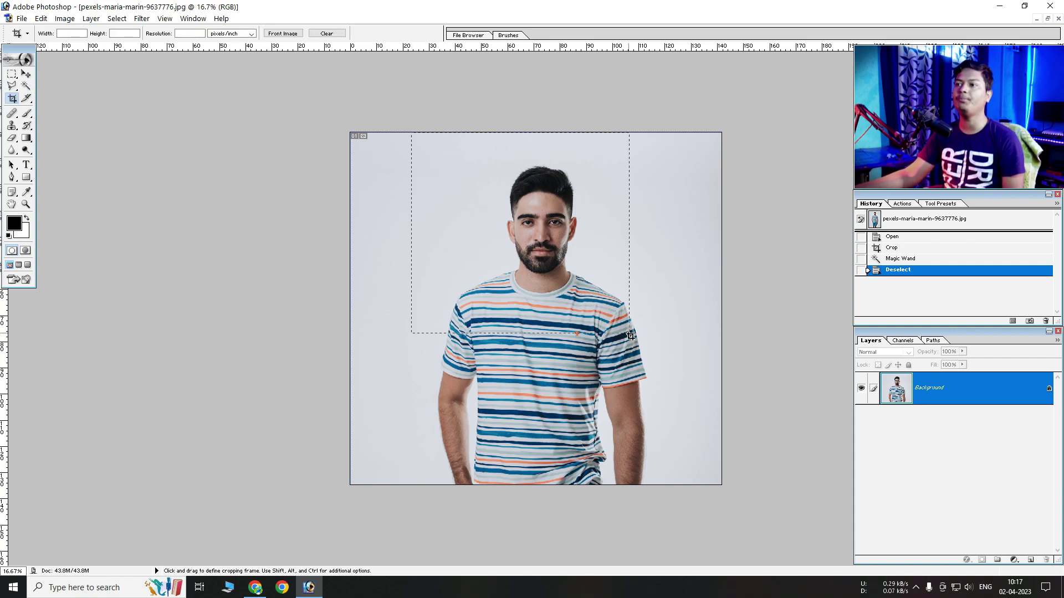
drag(630, 336, 644, 365)
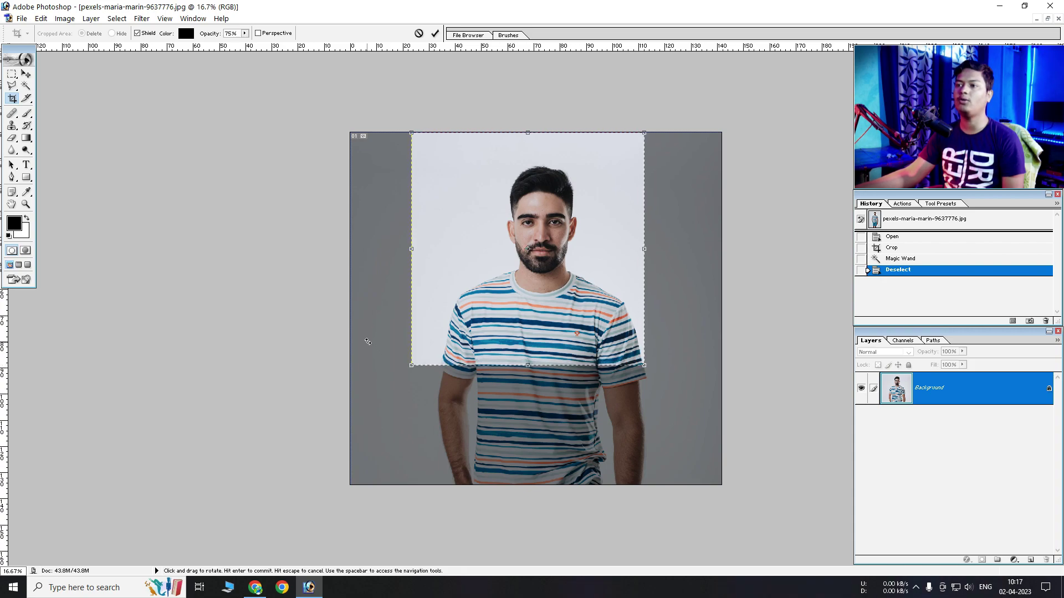
drag(411, 352, 436, 352)
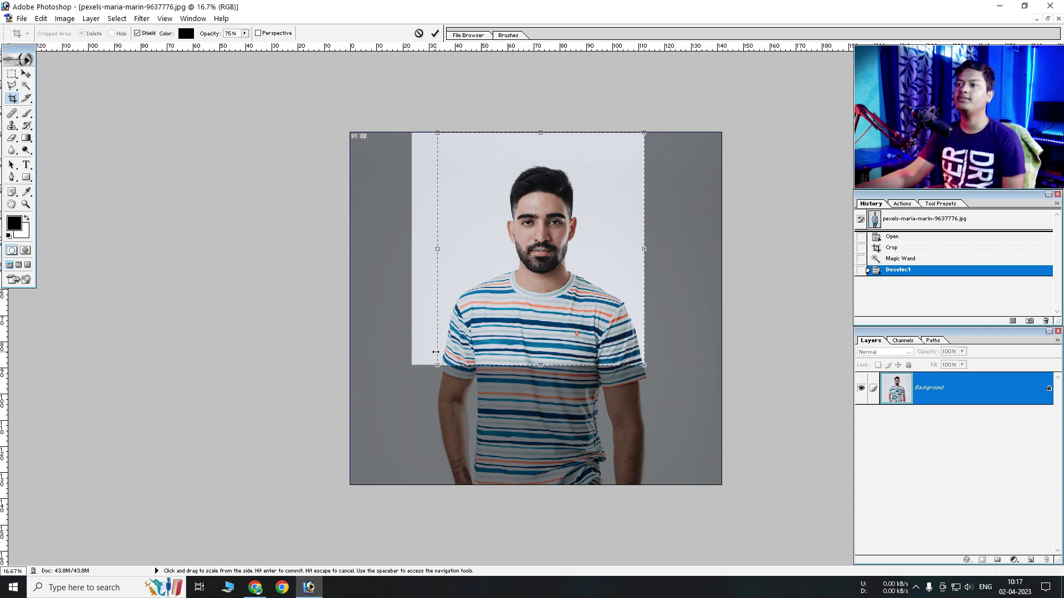
drag(541, 133, 543, 149)
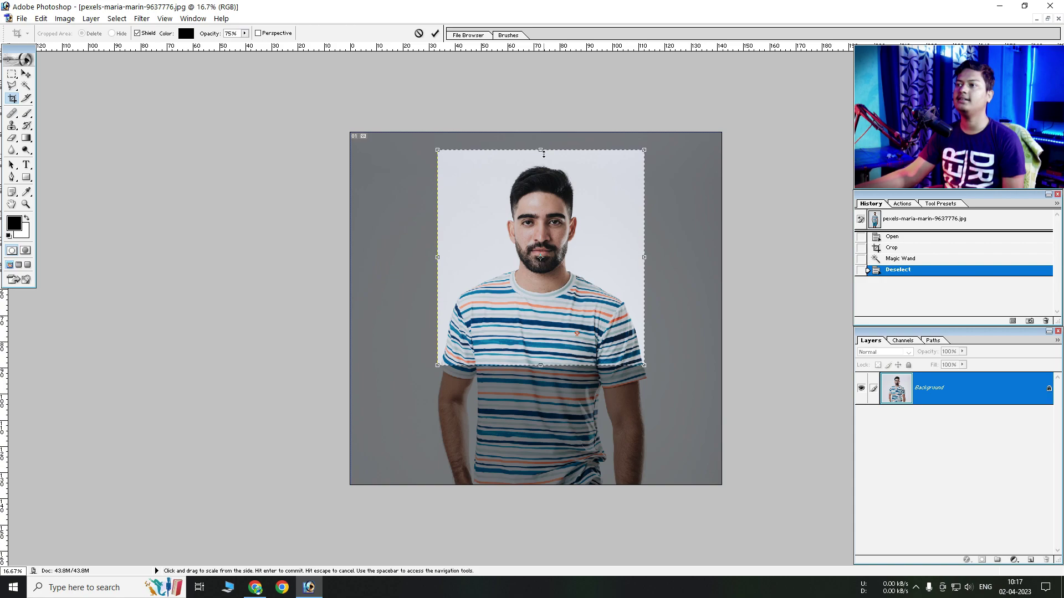
double_click(572, 220)
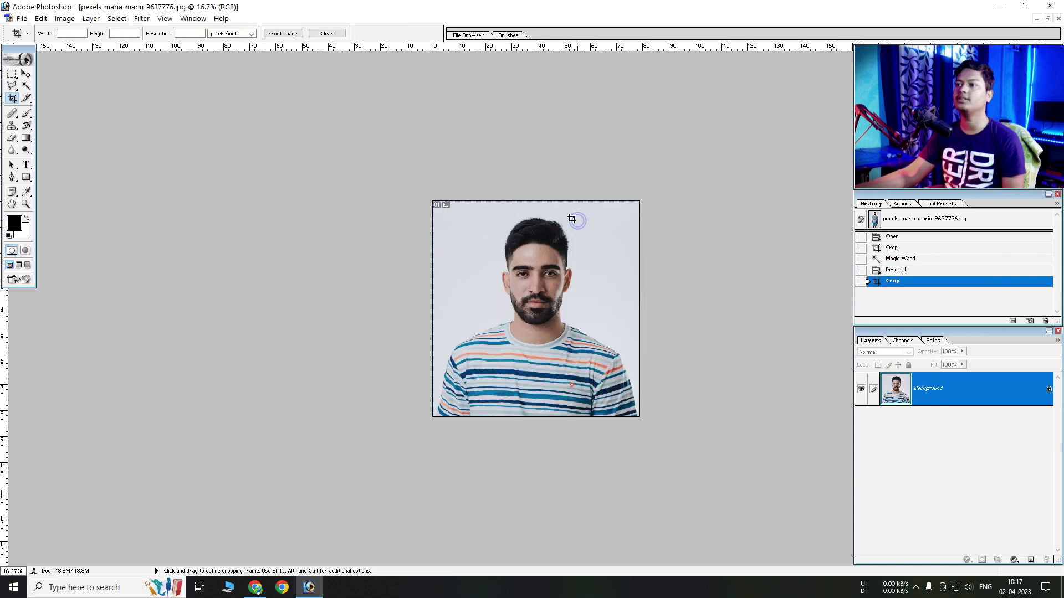
ctrl+click(598, 299)
ctrl+click(596, 290)
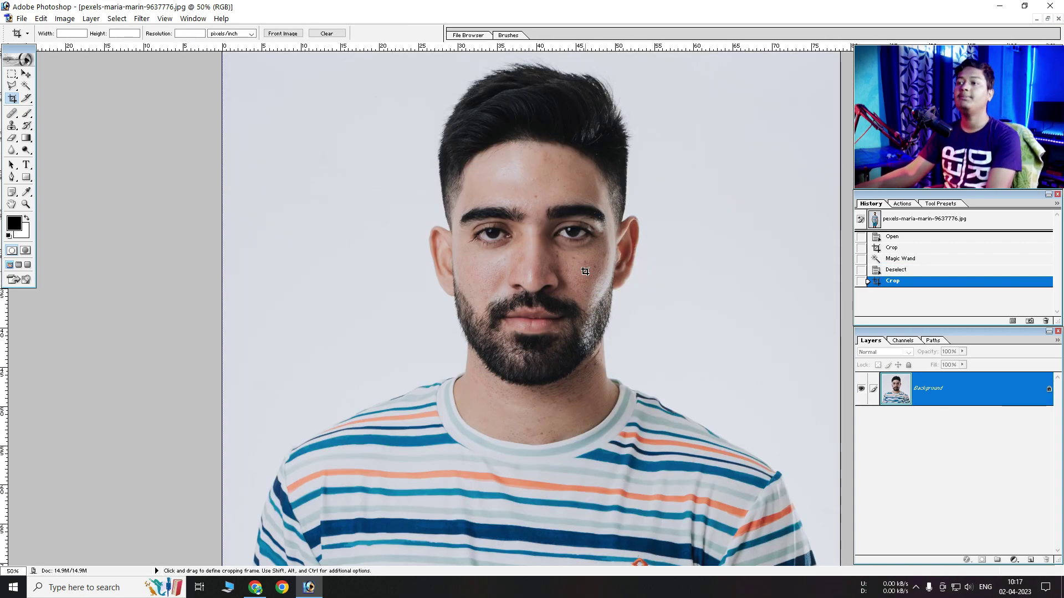
alt+click(595, 261)
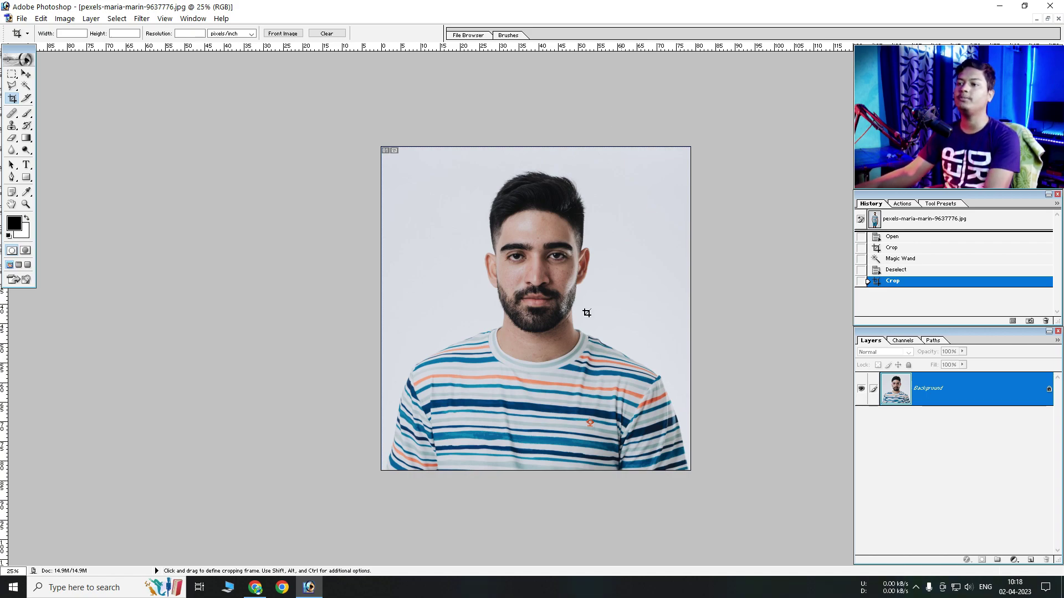
click(11, 86)
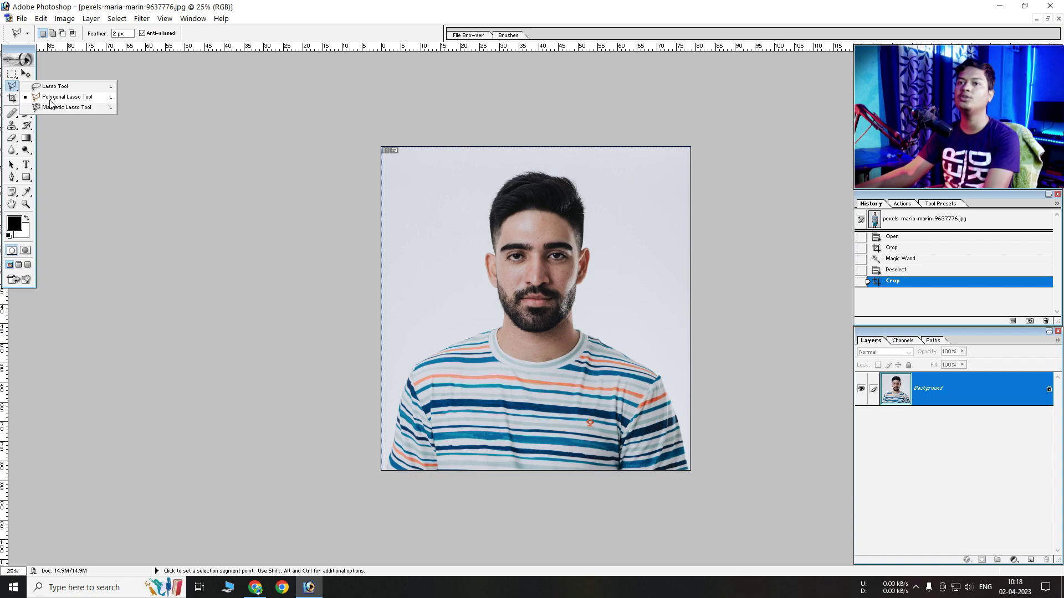
click(25, 86)
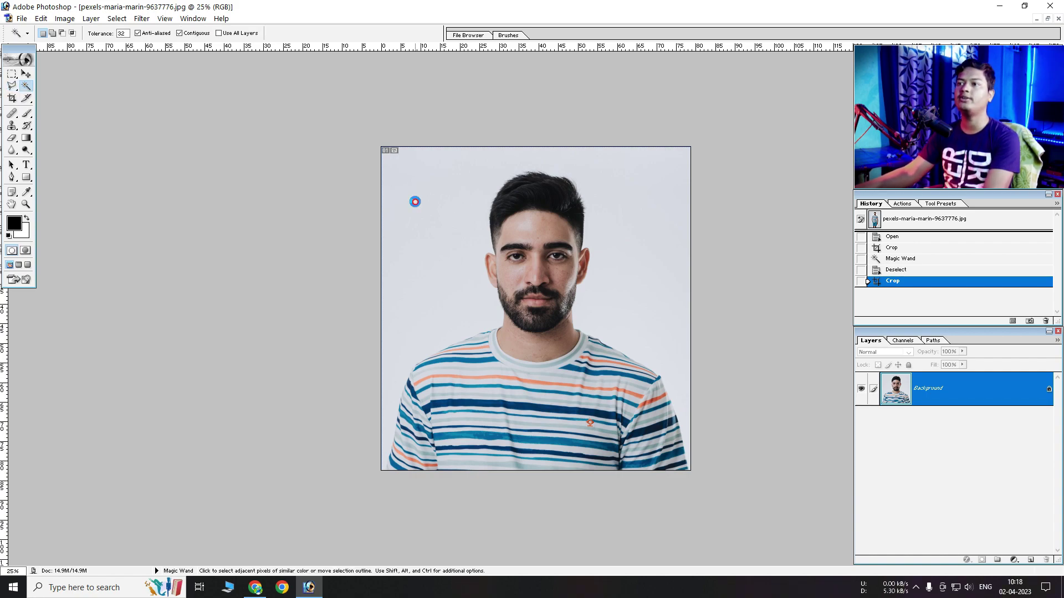
Step: Magic-wand the light background and inspect the selection edges around face and chin
click(415, 201)
ctrl+click(531, 210)
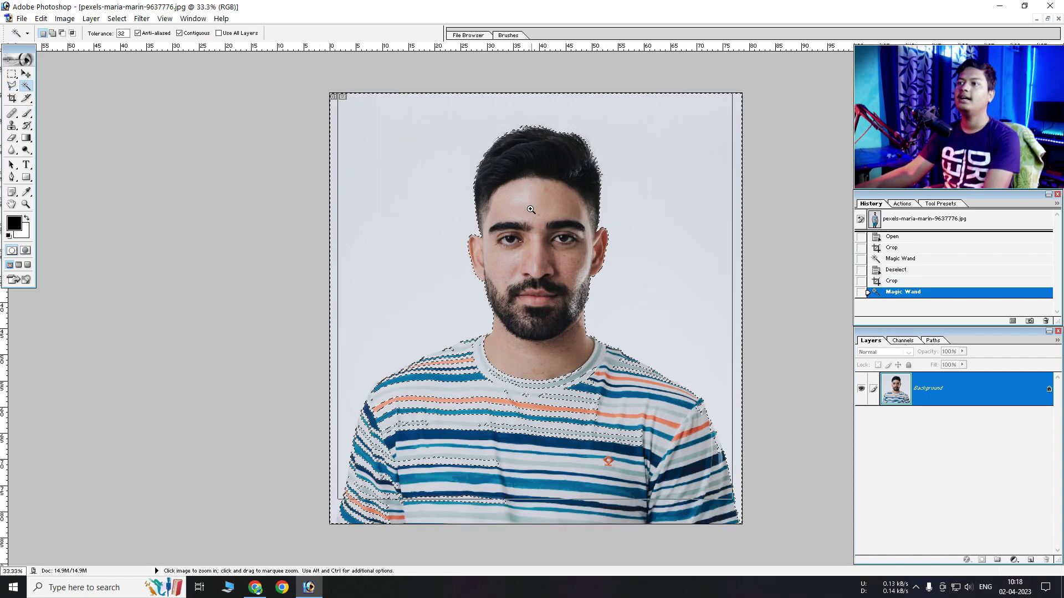
ctrl+click(514, 190)
drag(513, 273, 470, 193)
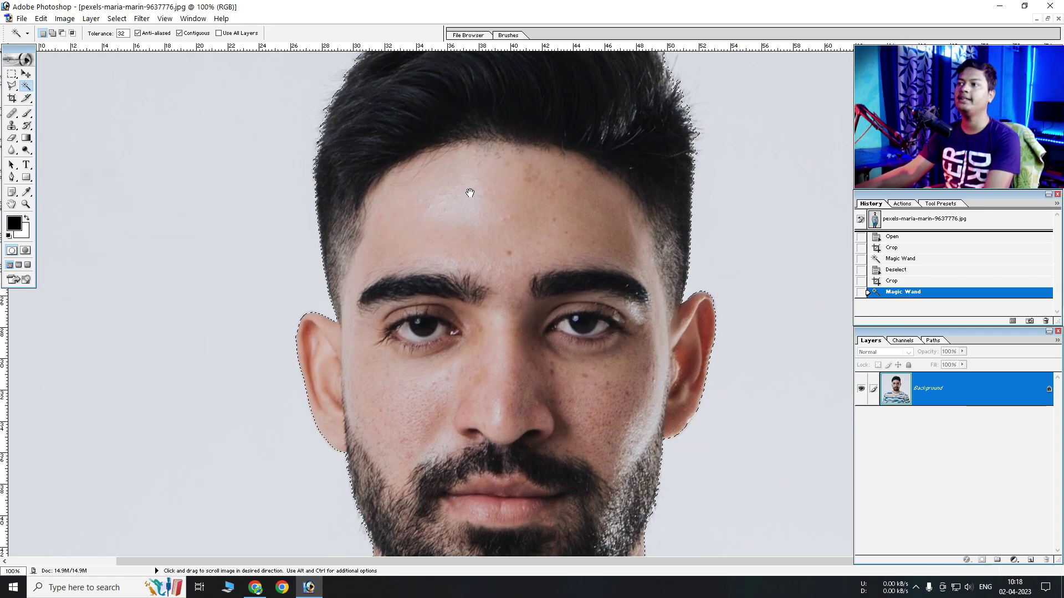
drag(477, 327, 482, 174)
drag(466, 532, 352, 356)
drag(477, 303, 477, 188)
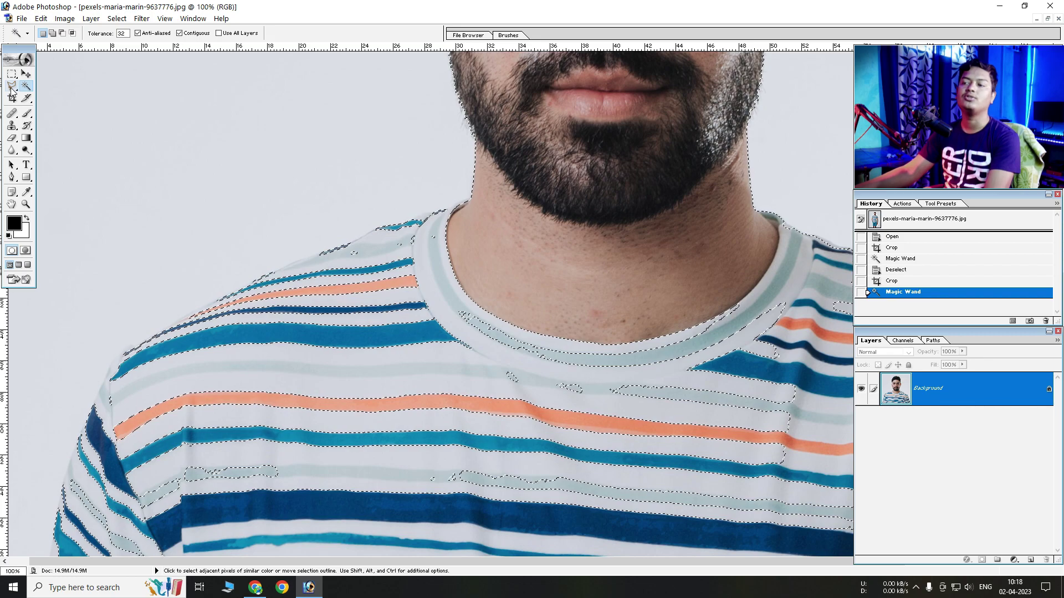
key(ctrl+minus)
key(ctrl+minus)
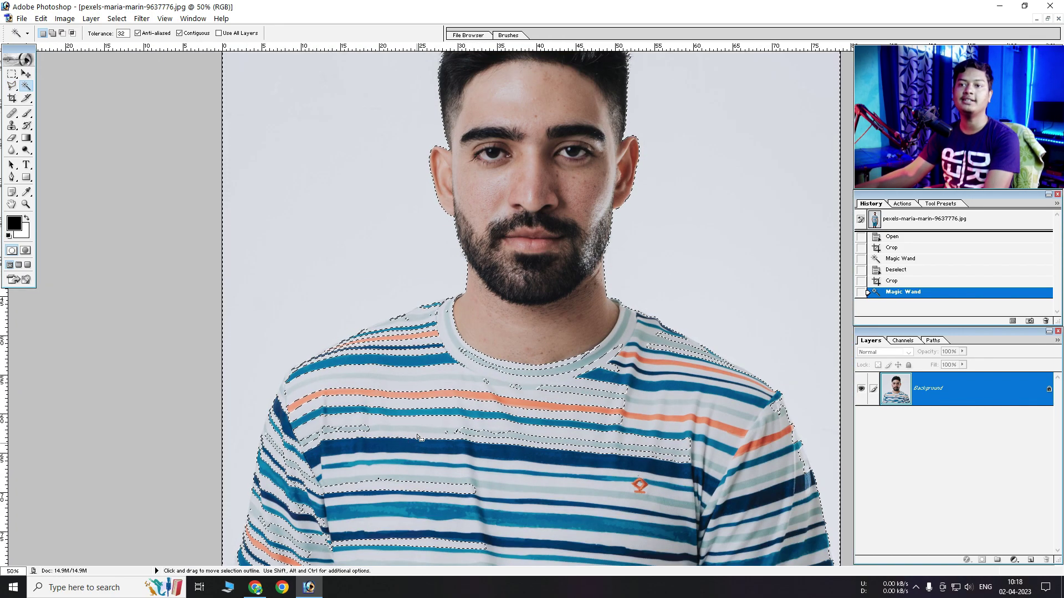
Step: Subtract the striped shirt from the selection with a Polygonal Lasso outline
key(l)
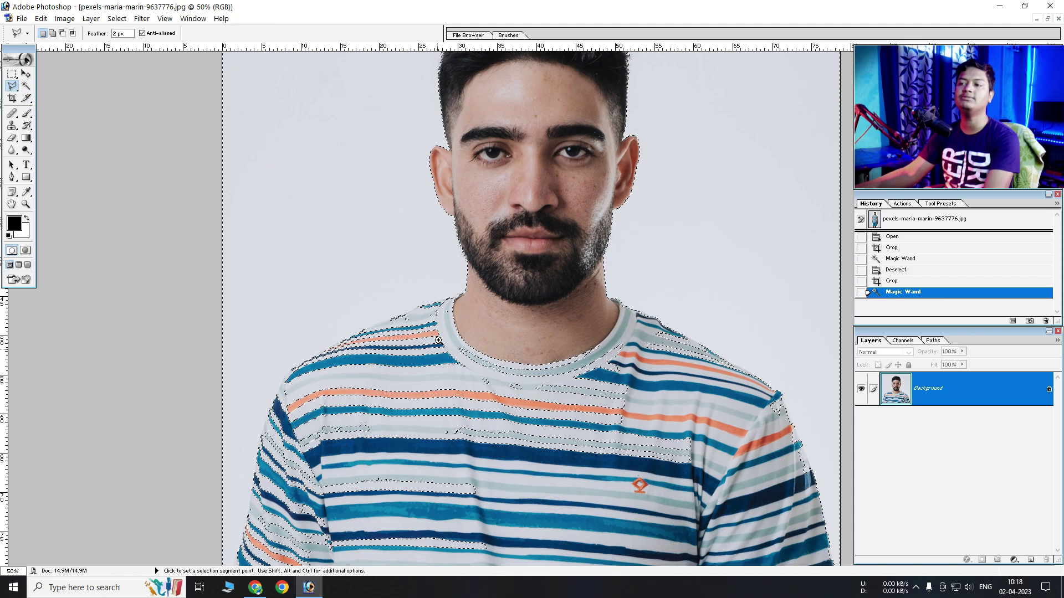
ctrl+click(438, 340)
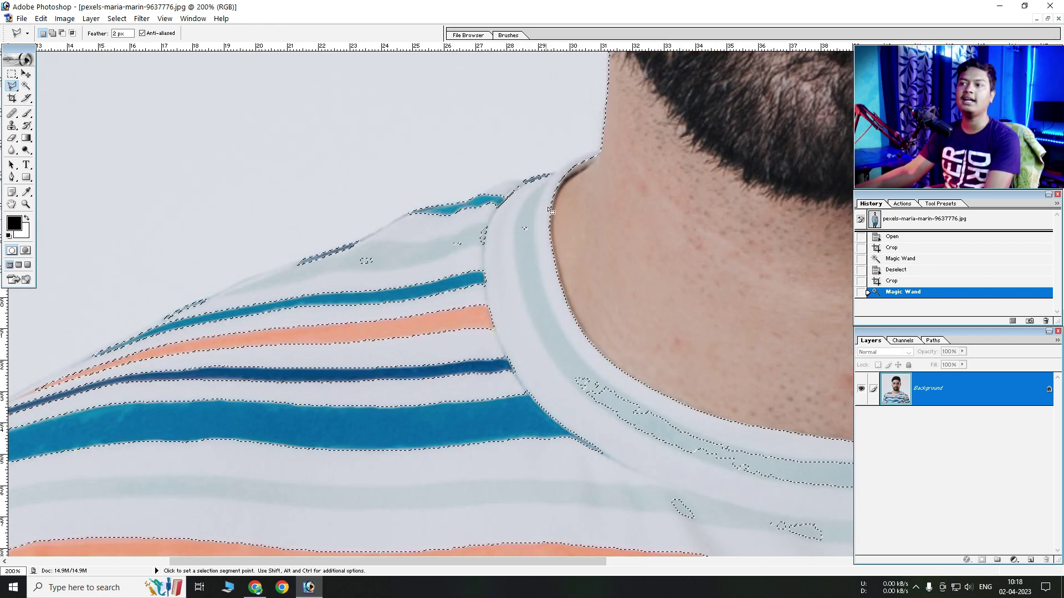
key(alt)
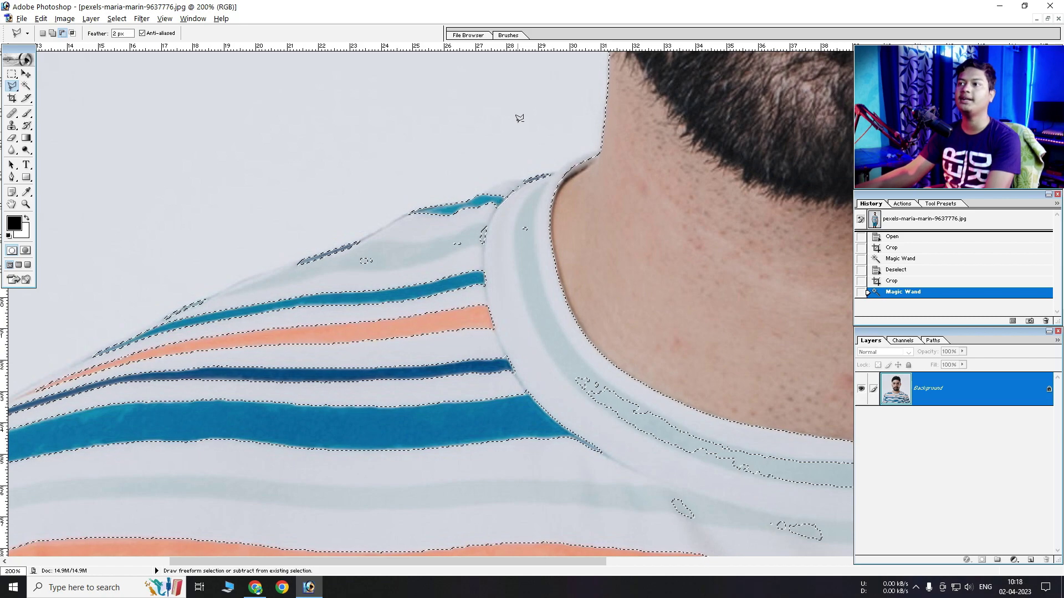
click(604, 150)
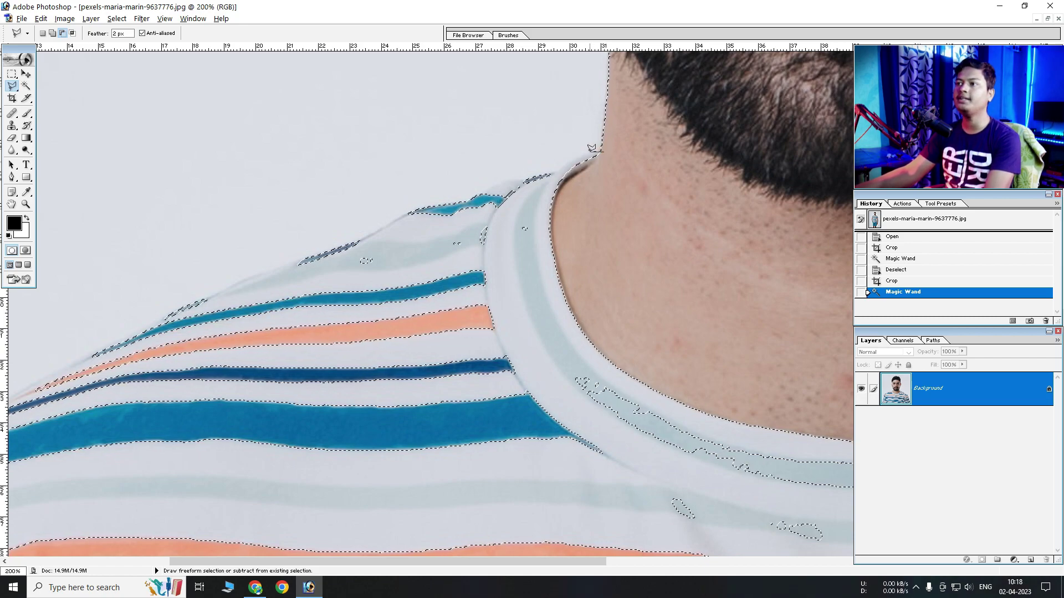
mouse_move(538, 167)
mouse_down()
mouse_move(369, 227)
mouse_move(380, 186)
mouse_move(94, 455)
mouse_up()
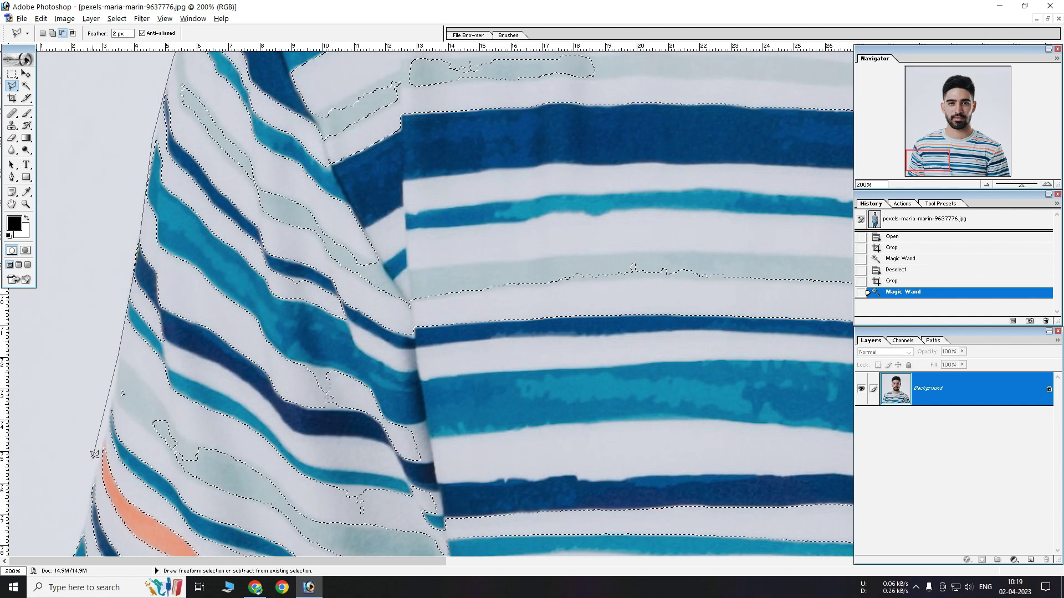
key(ctrl+minus)
key(ctrl+minus)
drag(94, 454, 552, 308)
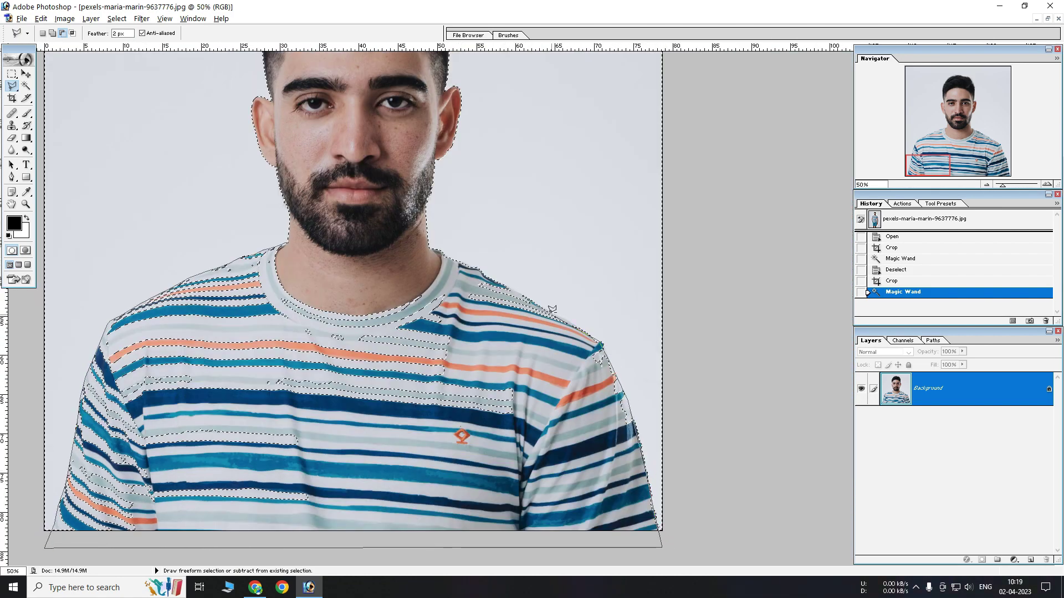
click(304, 249)
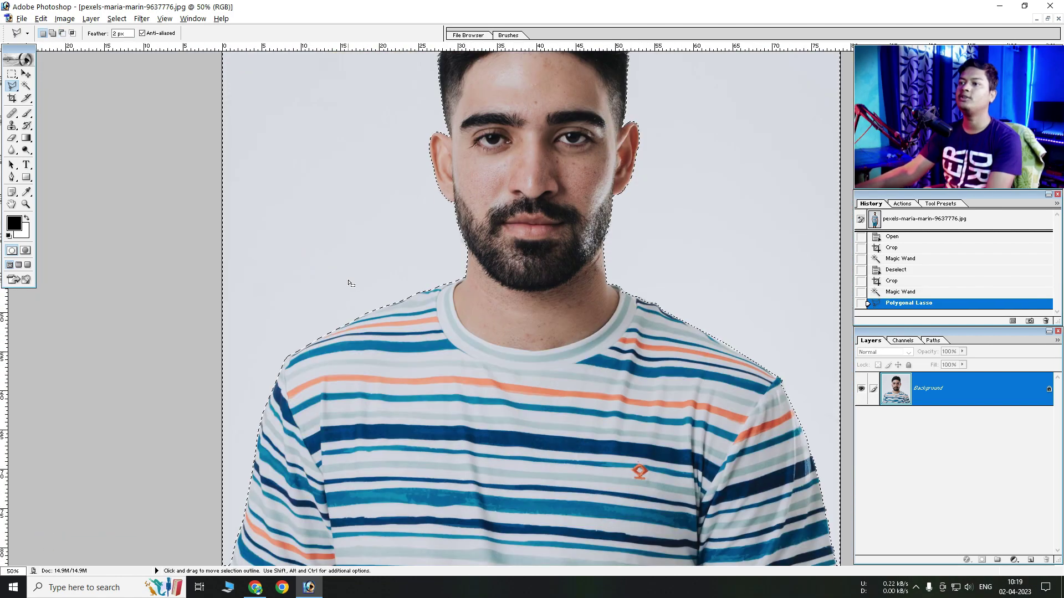
Step: Invert the selection so the man is selected instead of the background
alt+click(608, 357)
alt+click(612, 278)
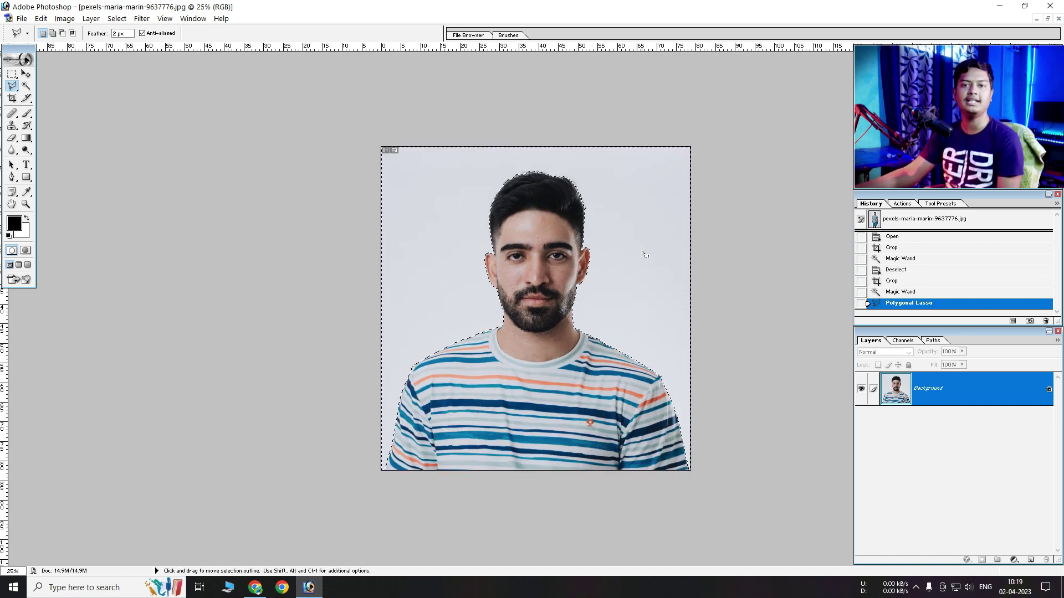
right_click(443, 173)
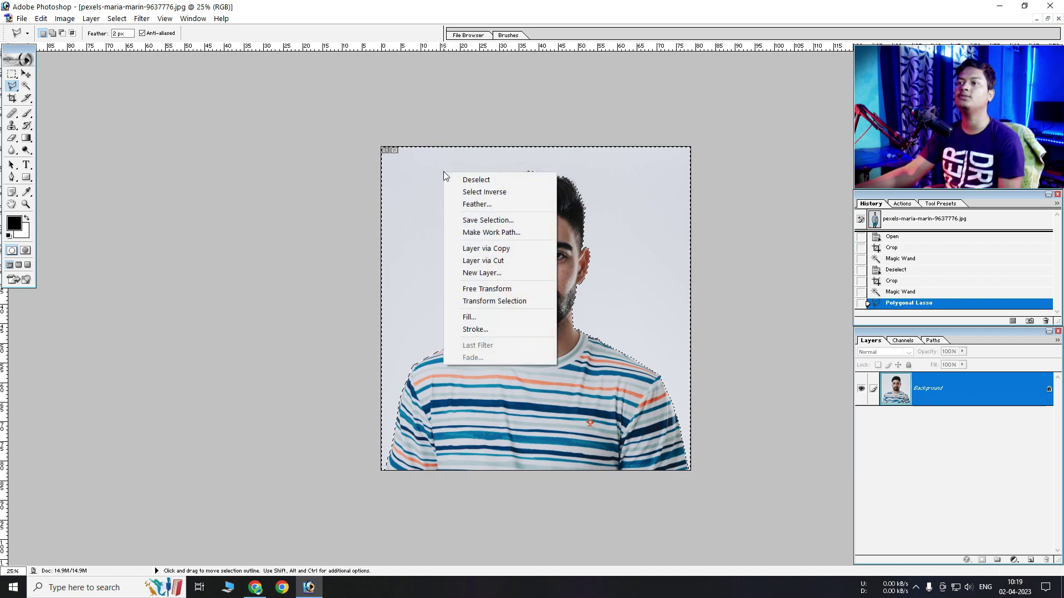
click(482, 193)
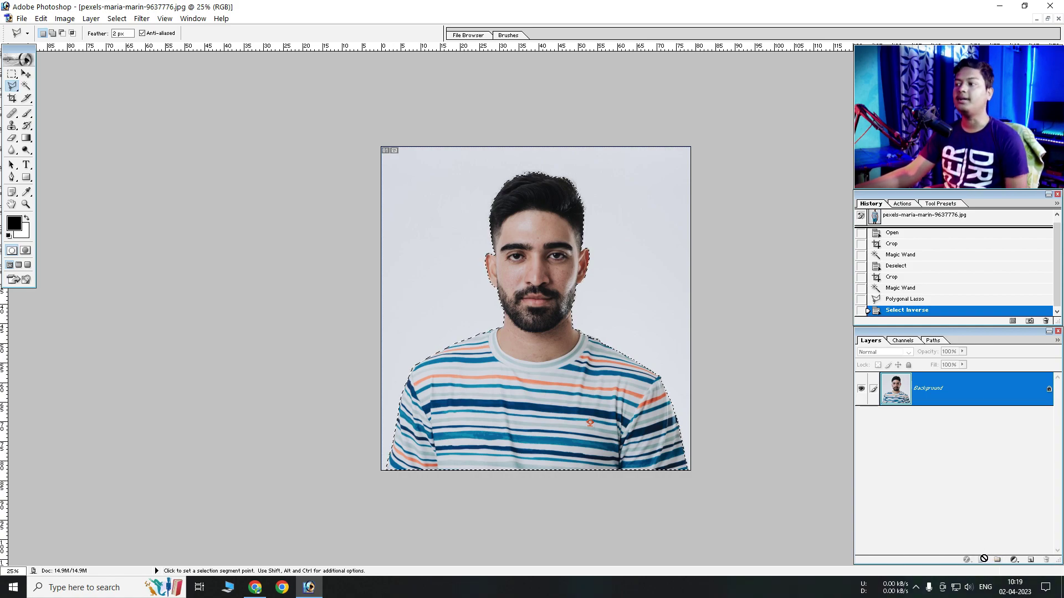
Step: Unlock the Background as Layer 0 and add a layer mask from the selection
double_click(1050, 392)
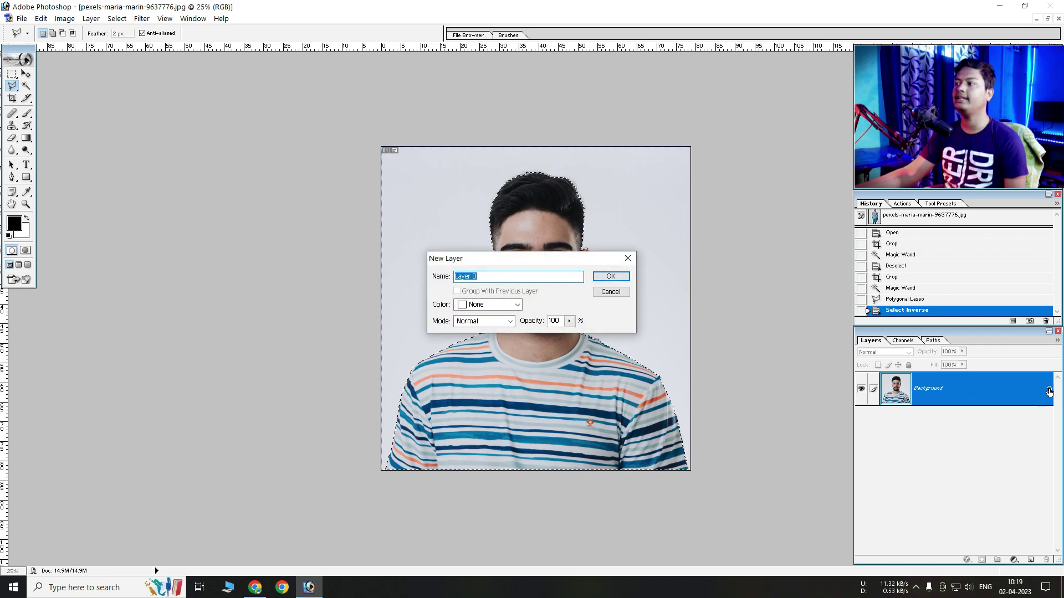
key(Return)
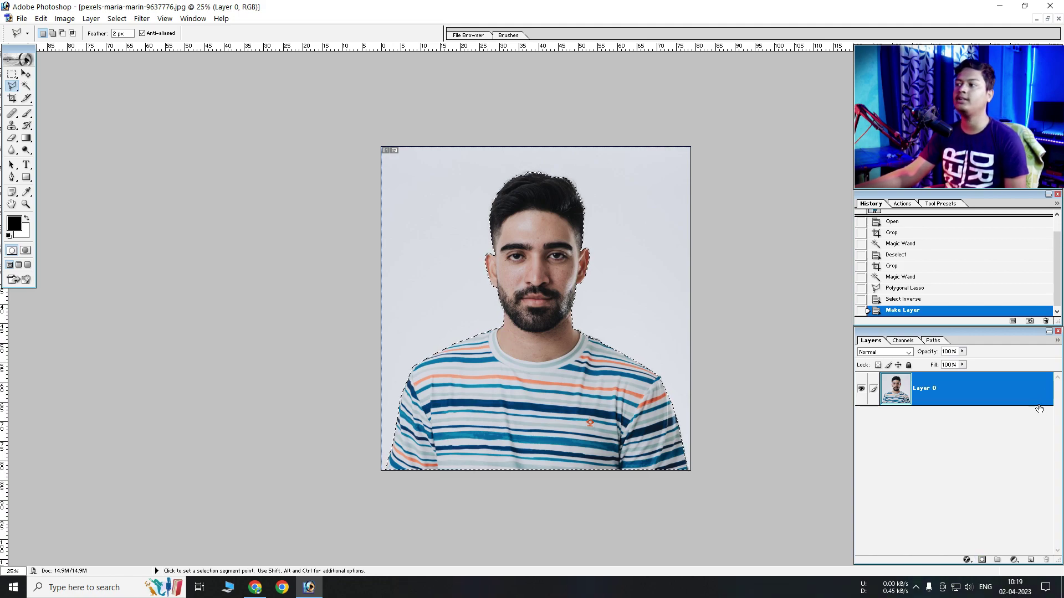
click(981, 560)
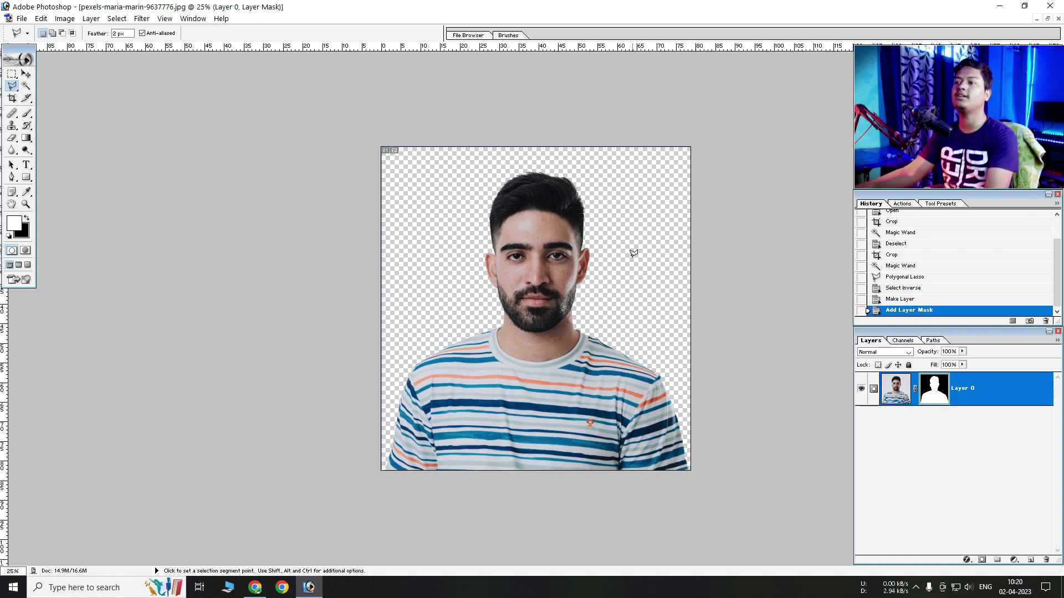
key(ctrl+plus)
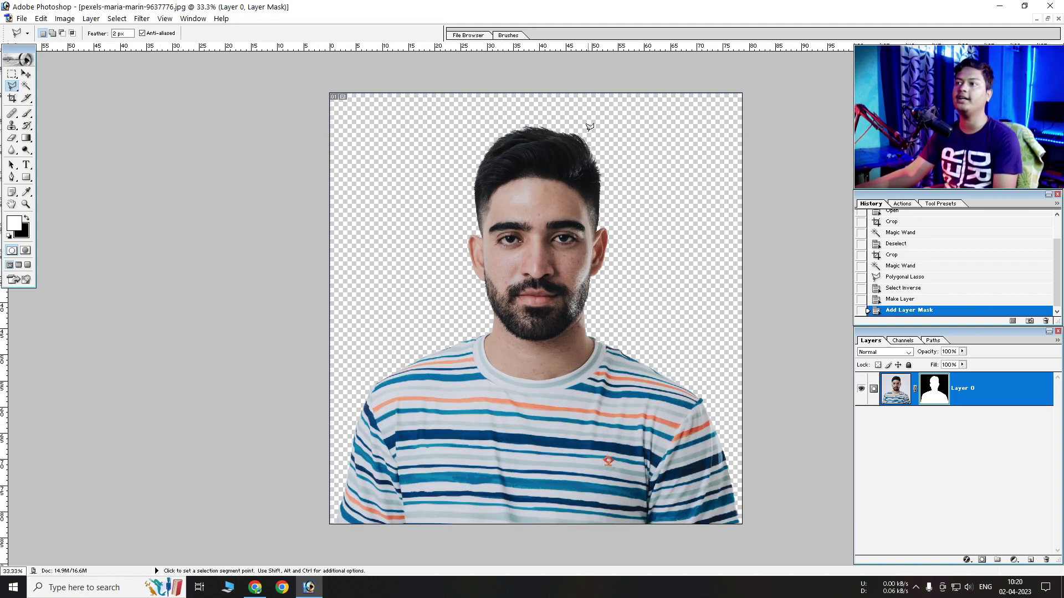
click(542, 135)
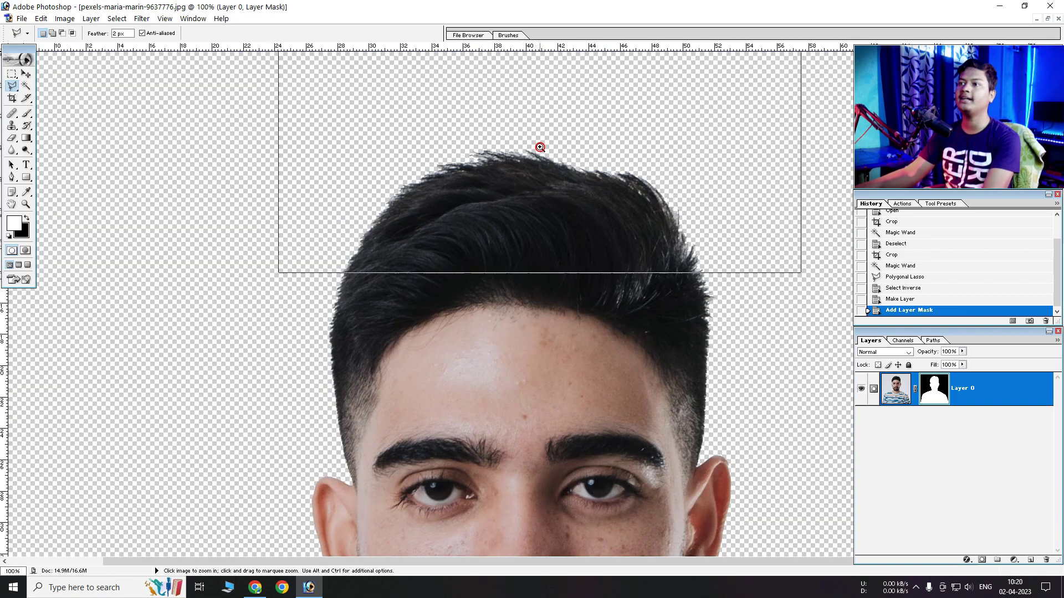
click(542, 147)
key(ctrl+minus)
key(ctrl+minus)
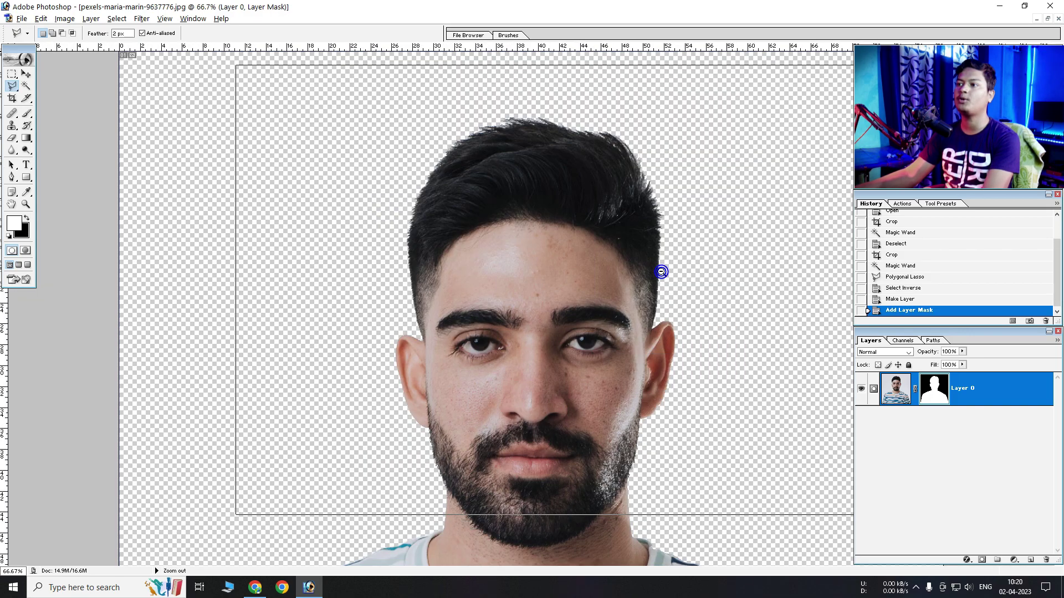
key(ctrl+minus)
key(ctrl+minus)
key(ctrl+minus)
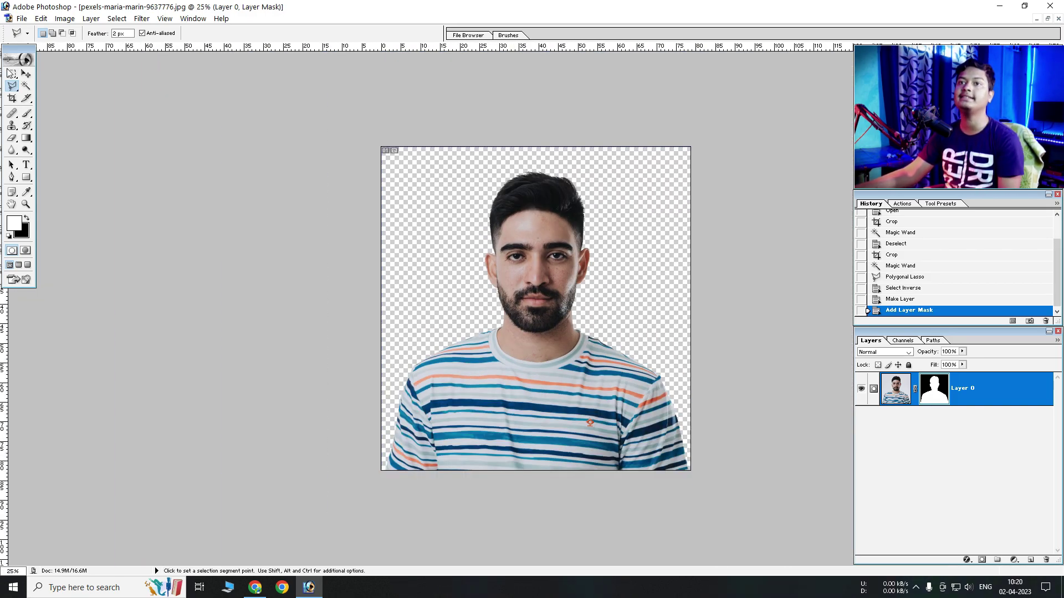
click(26, 74)
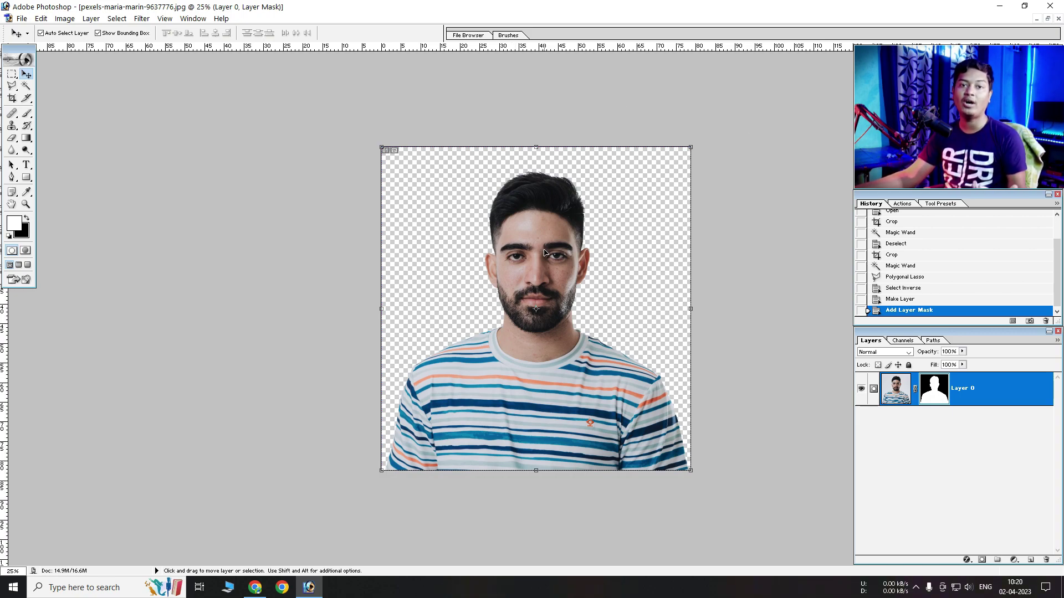
click(1047, 18)
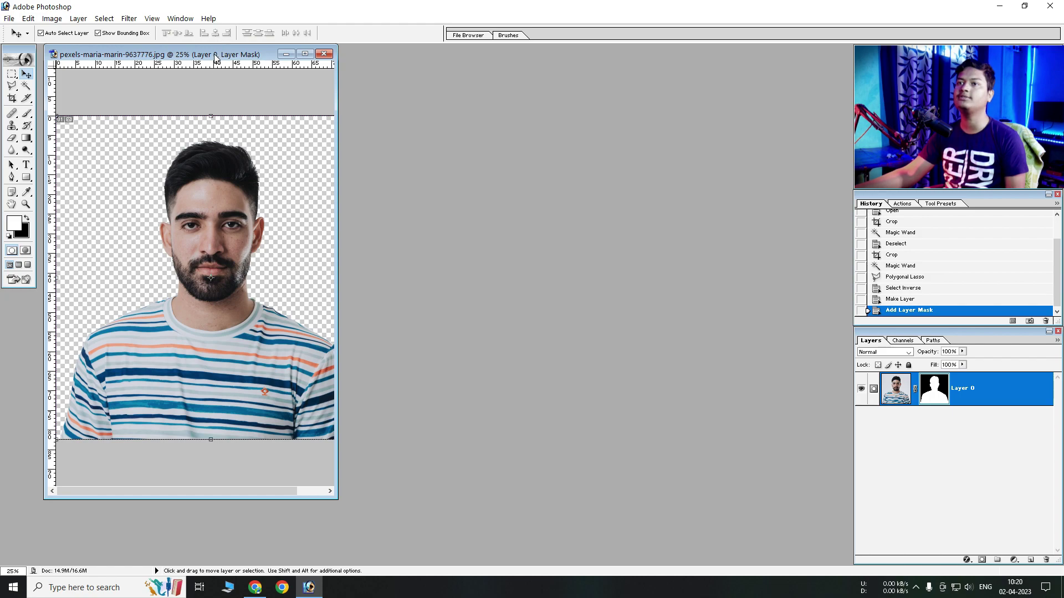
drag(216, 58, 607, 78)
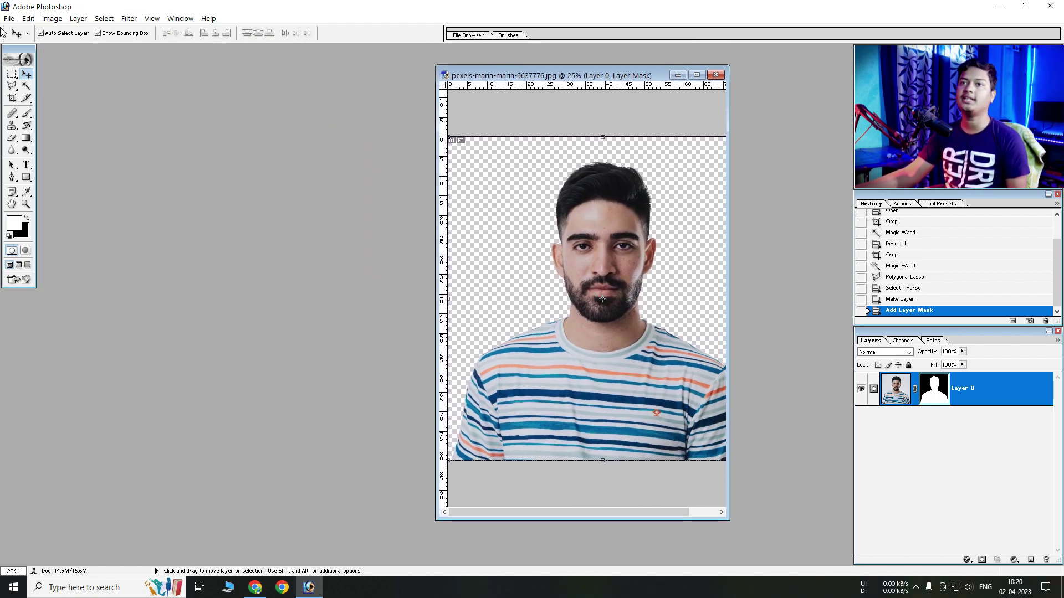
click(8, 19)
click(553, 28)
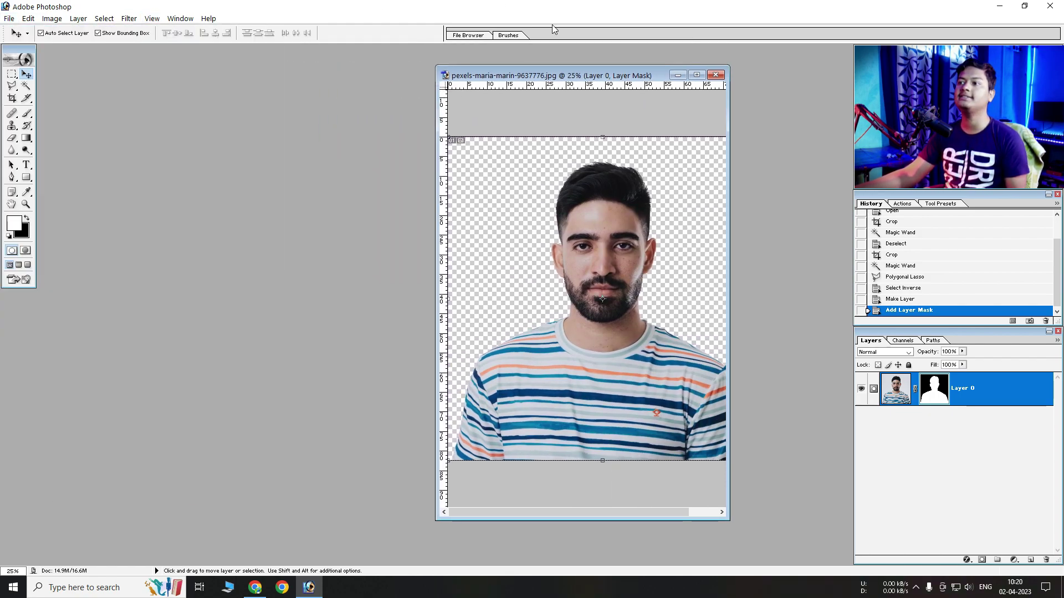
click(696, 75)
ctrl+click(537, 266)
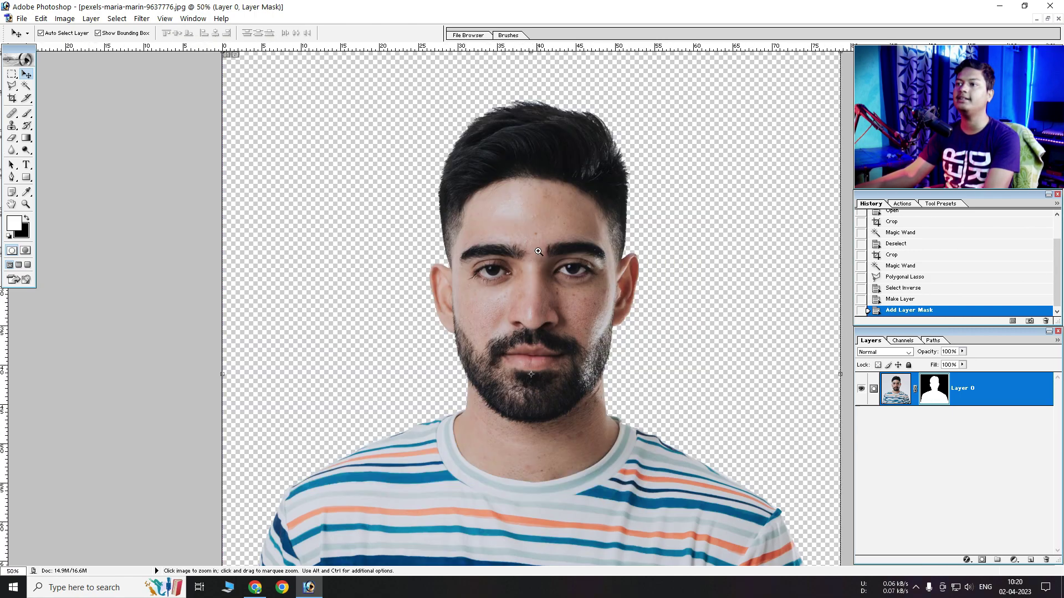
ctrl+click(538, 252)
drag(538, 252, 534, 201)
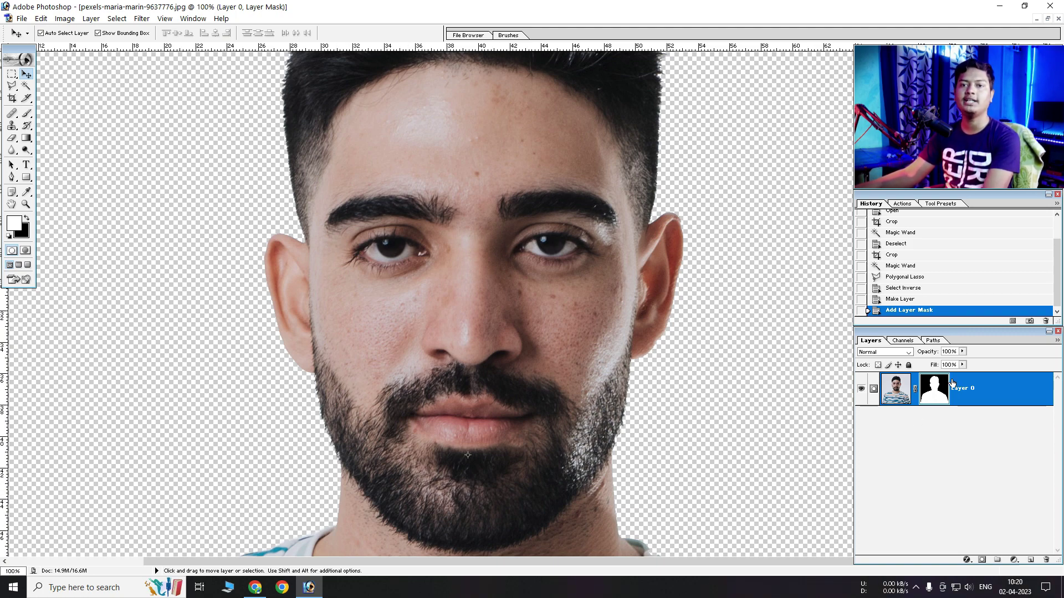
Step: Duplicate Layer 0 twice, creating Layer 0 copy and Layer 0 copy 2
right_click(1004, 395)
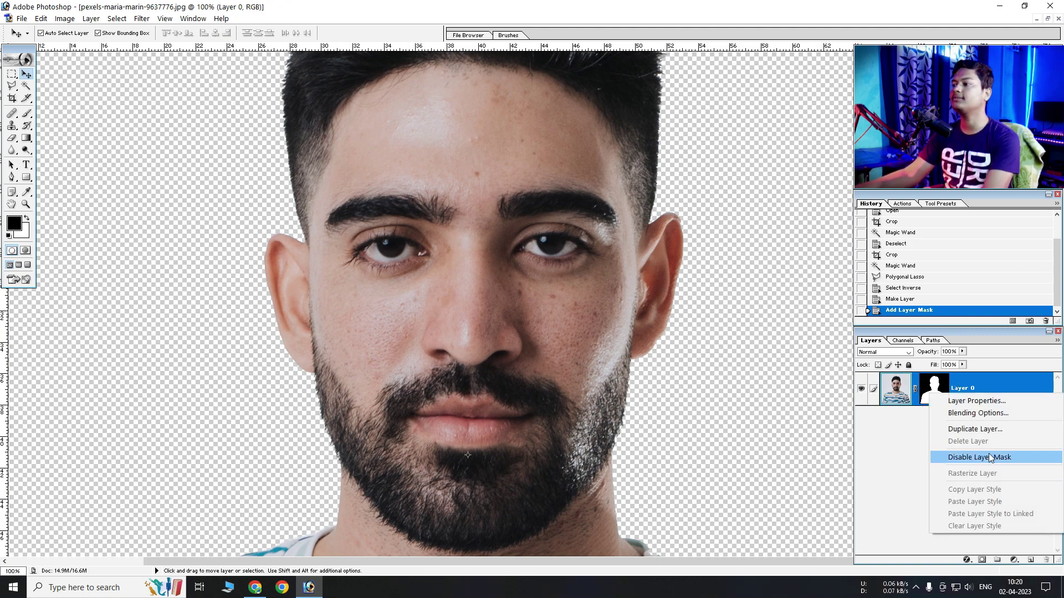
click(953, 429)
click(470, 179)
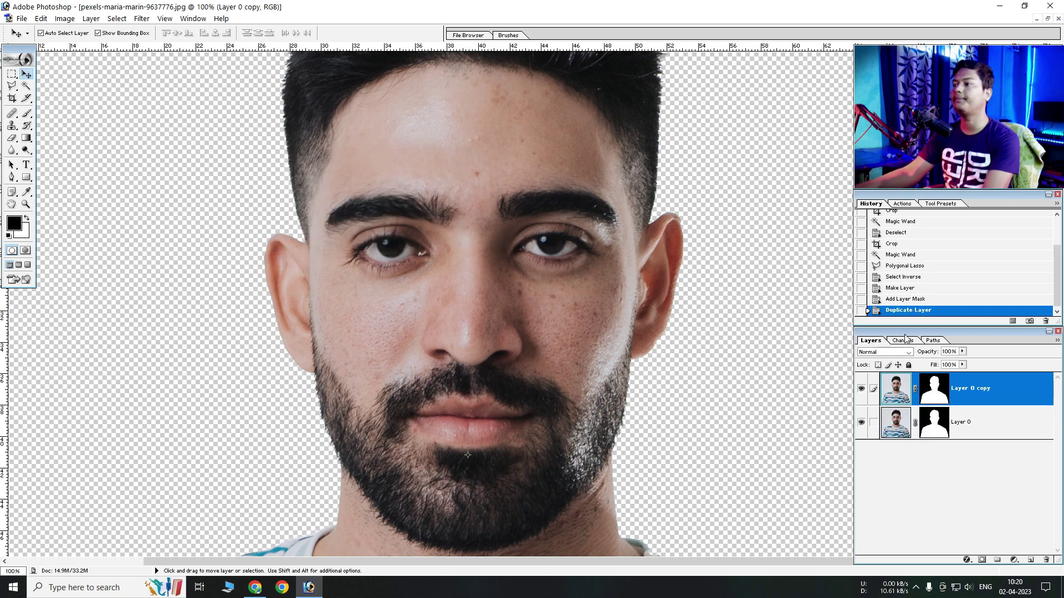
right_click(974, 397)
click(986, 430)
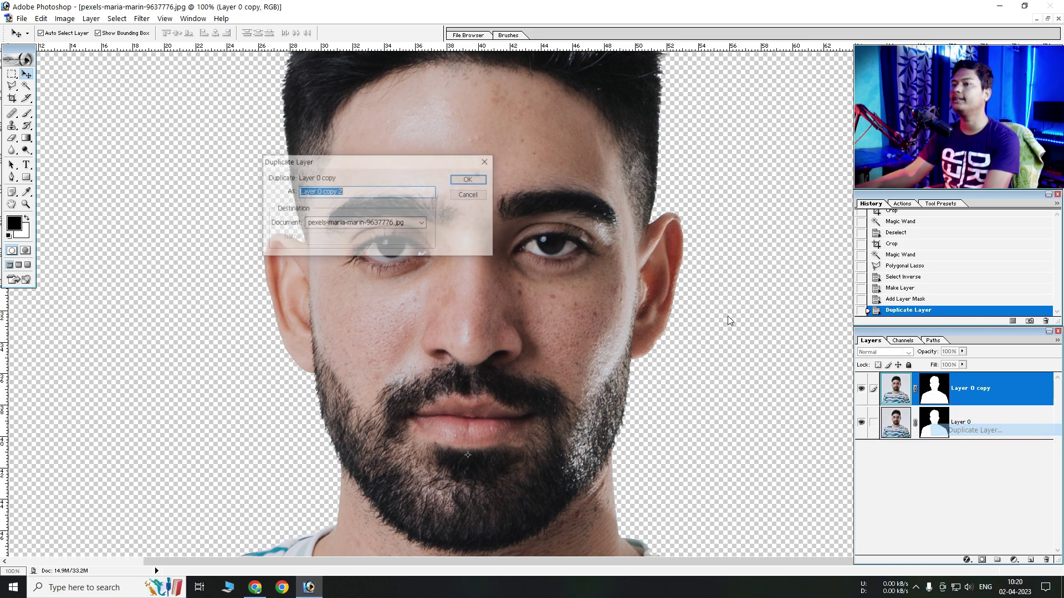
click(460, 185)
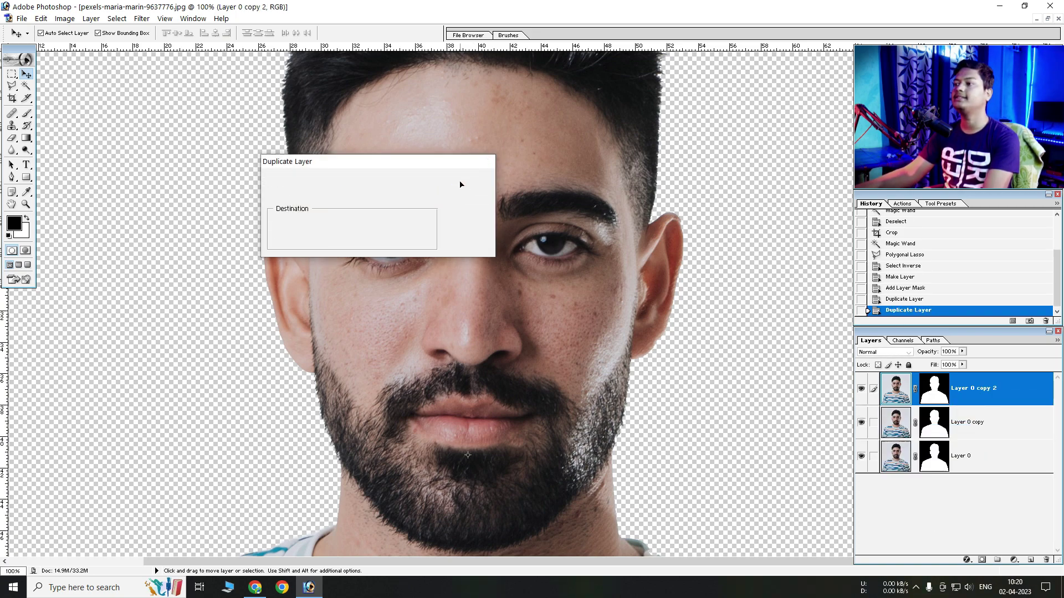
Step: Apply the layer masks on both copies permanently
right_click(936, 384)
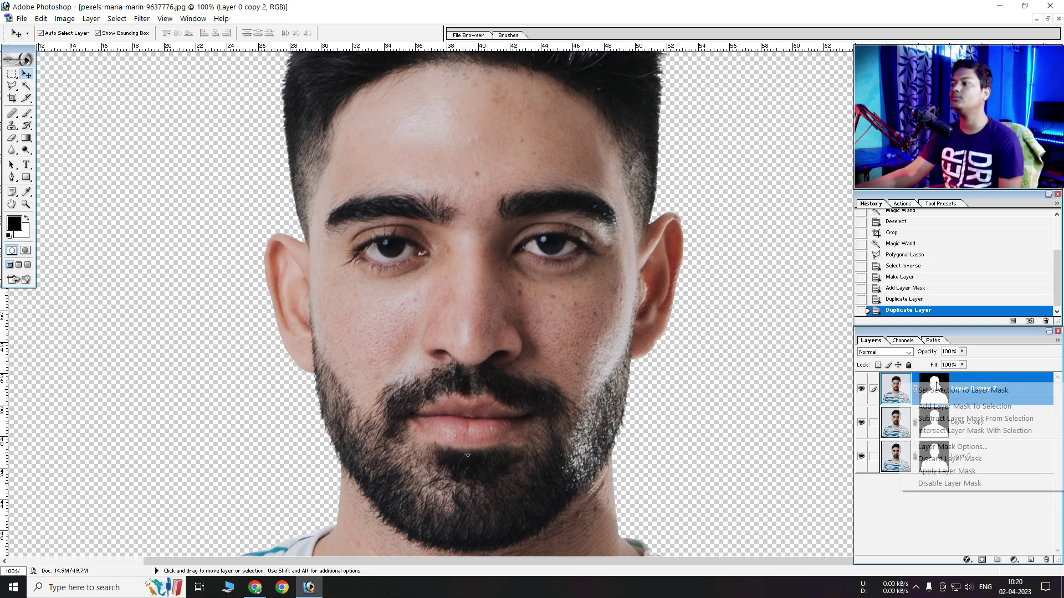
click(944, 472)
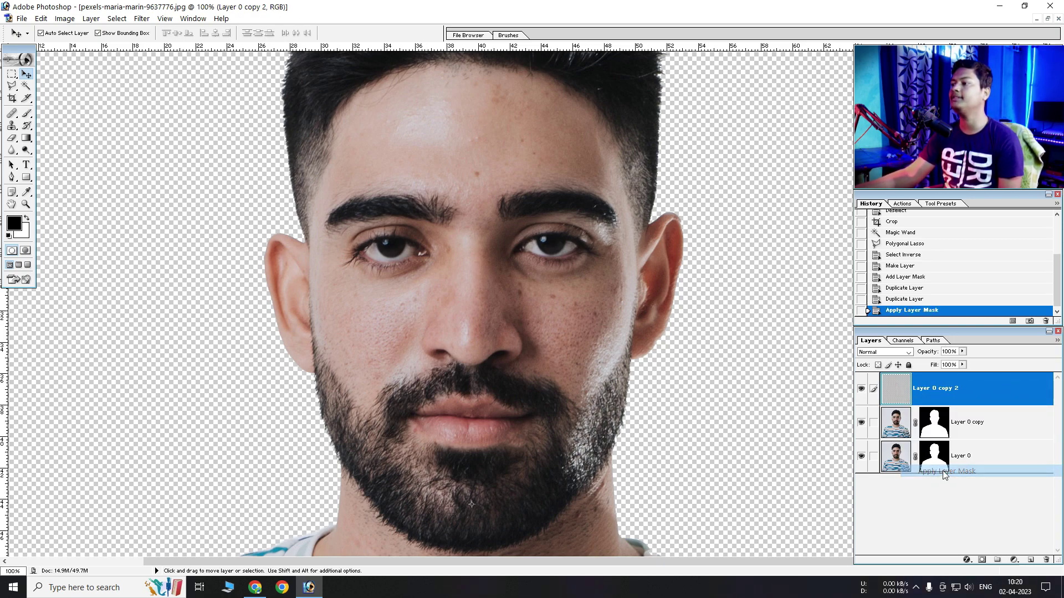
right_click(934, 422)
click(964, 509)
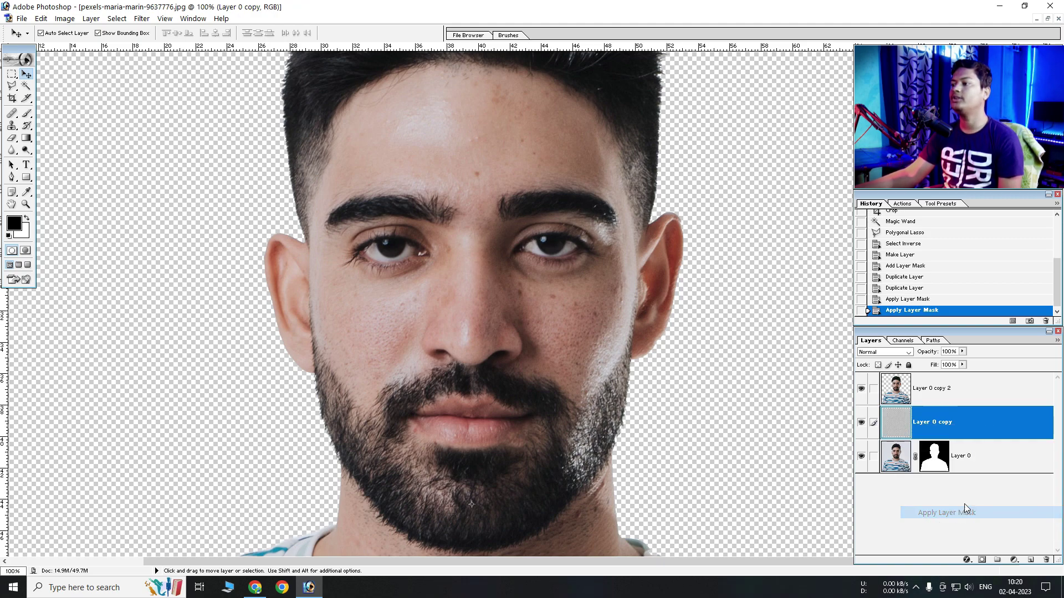
Step: Rename the copies to High Pass and Blur, then select High Pass
double_click(942, 390)
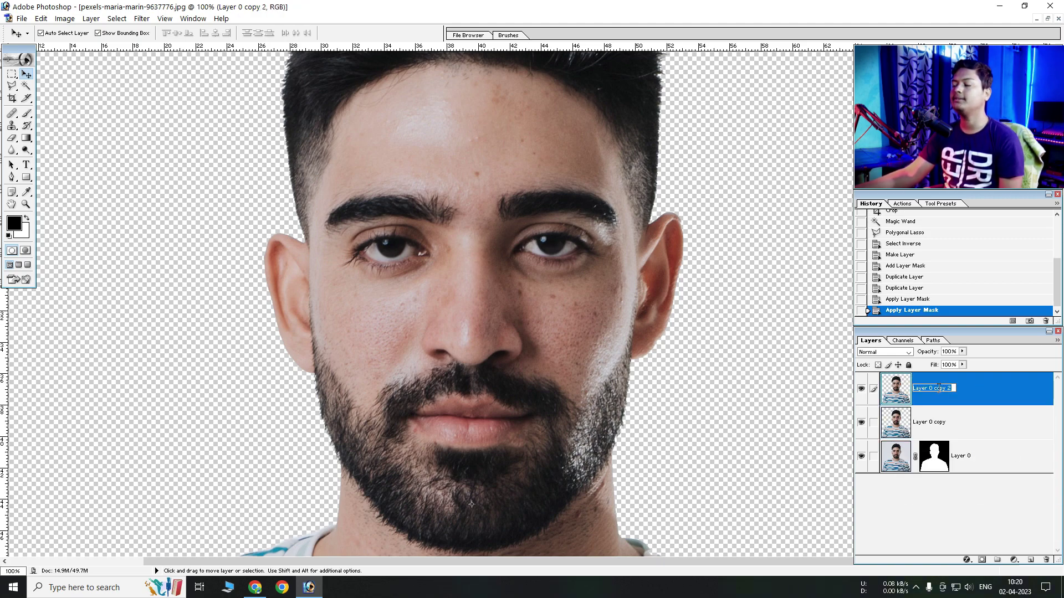
text(High)
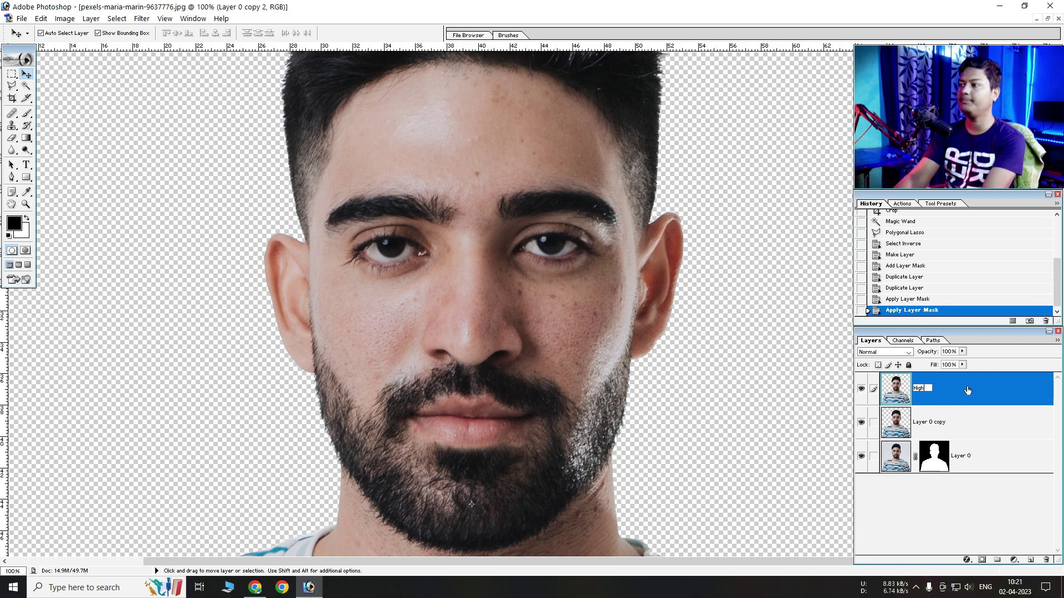
key(shift)
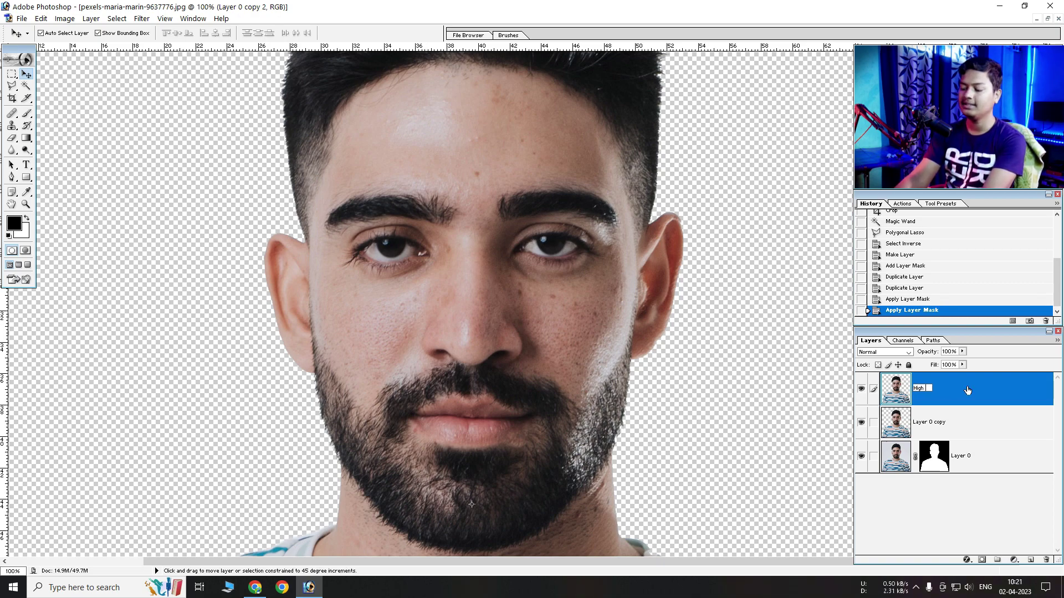
text(ass)
key(Return)
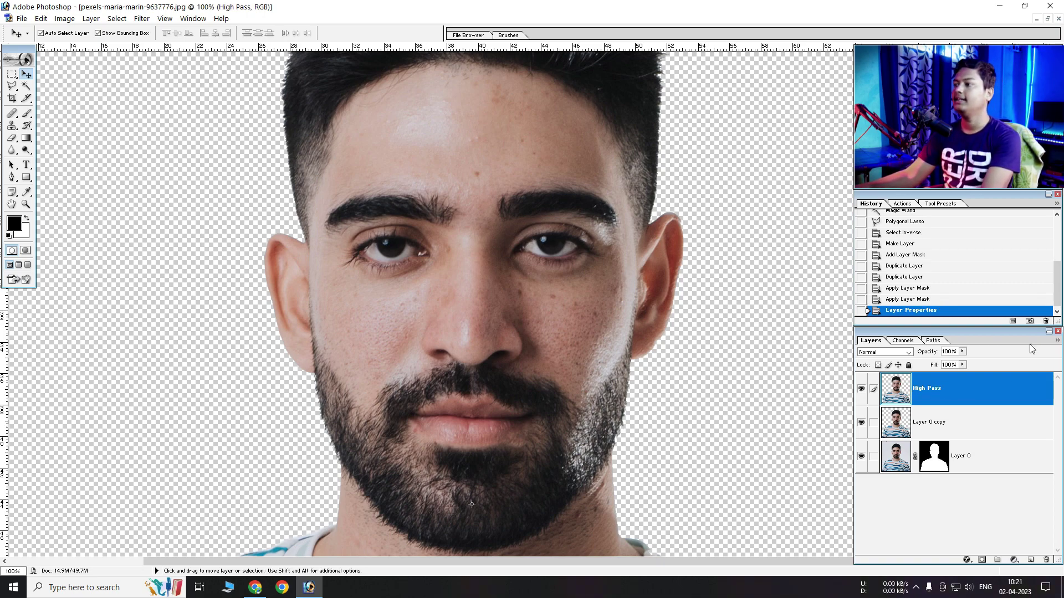
double_click(941, 428)
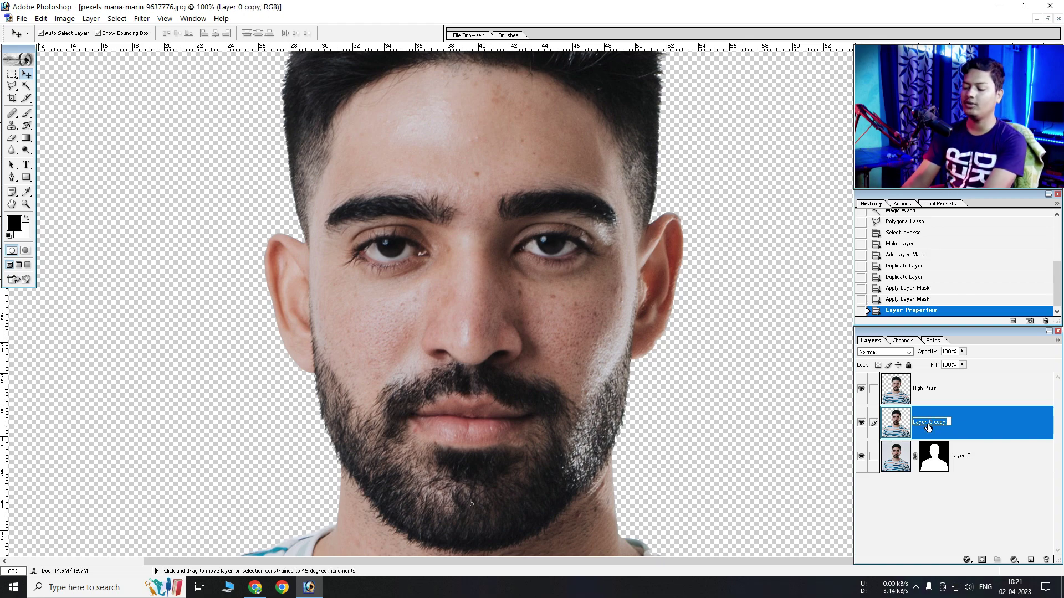
text(Blur)
key(Return)
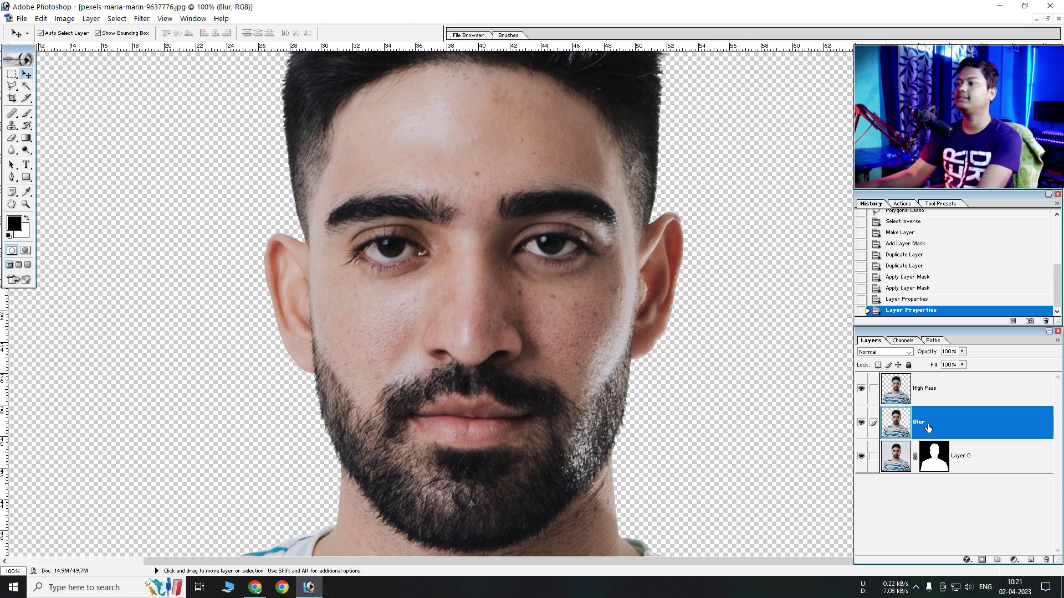
click(968, 388)
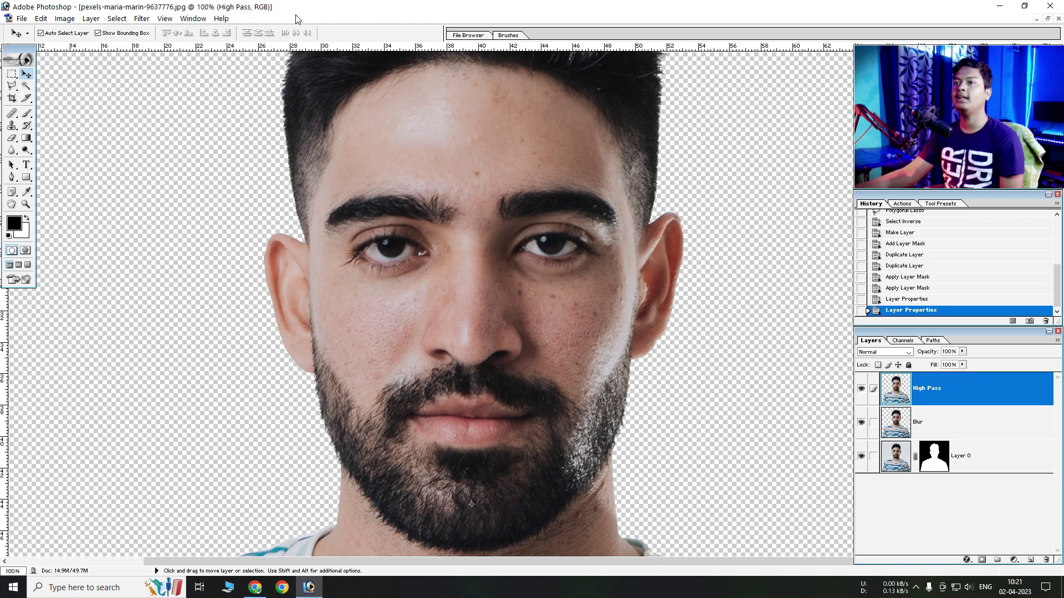
Step: Apply a High Pass filter with a 1.5-pixel radius to the High Pass layer
click(140, 19)
mouse_move(159, 234)
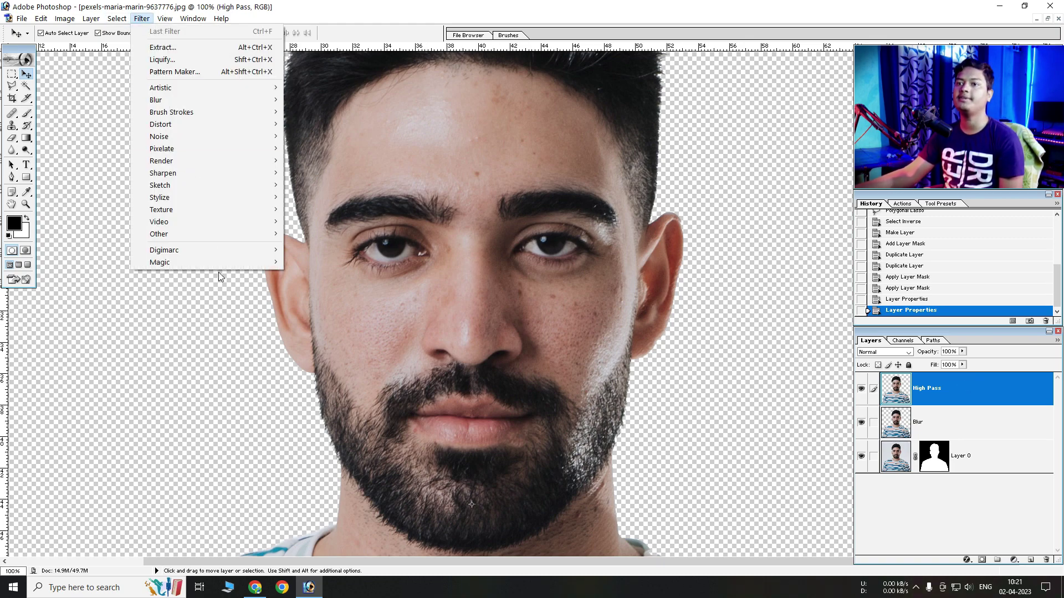
click(317, 247)
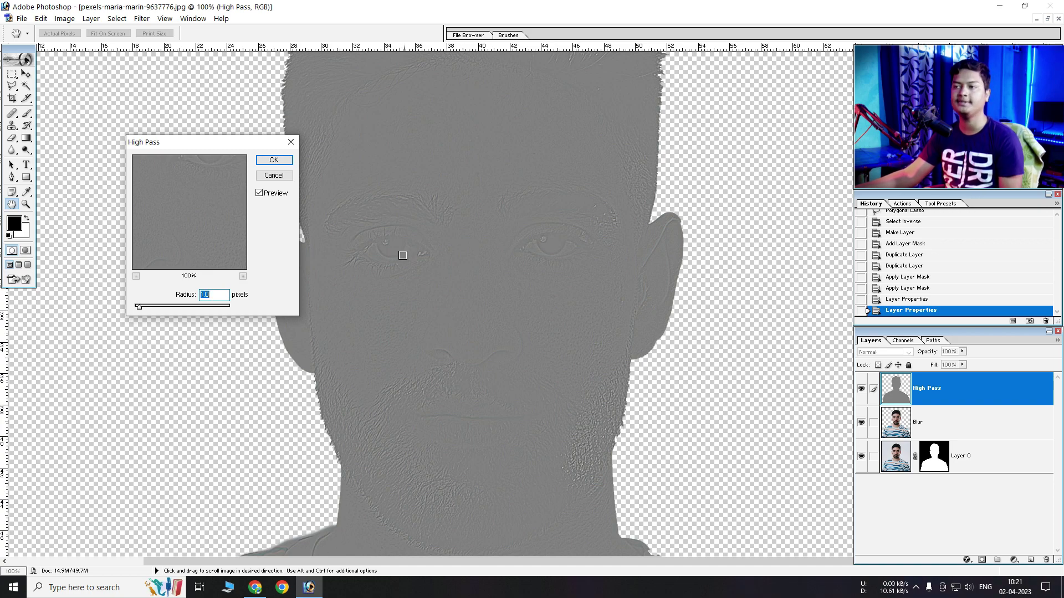
text(1.)
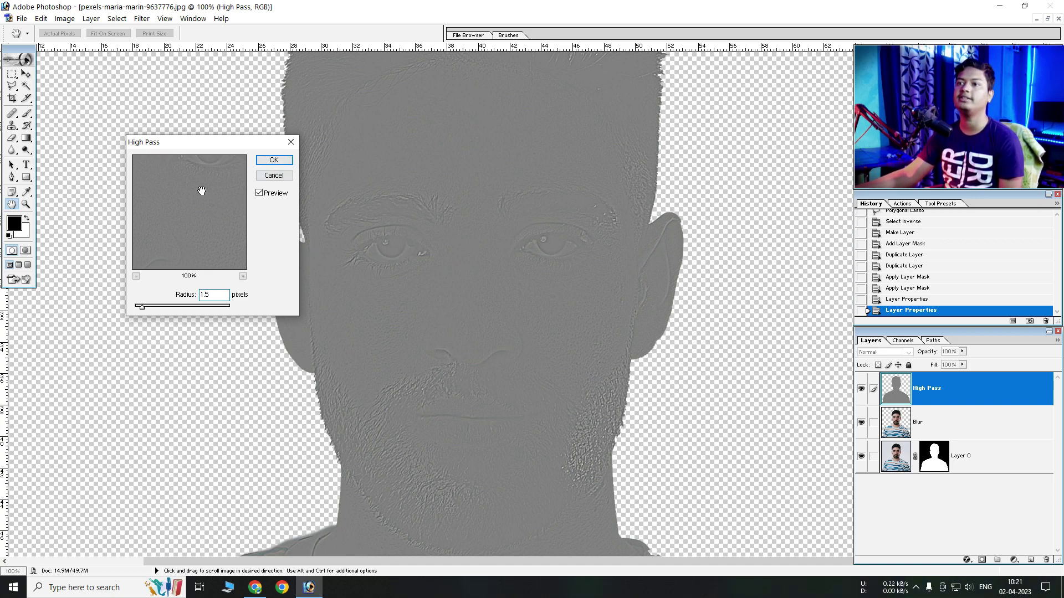
key(ctrl+plus)
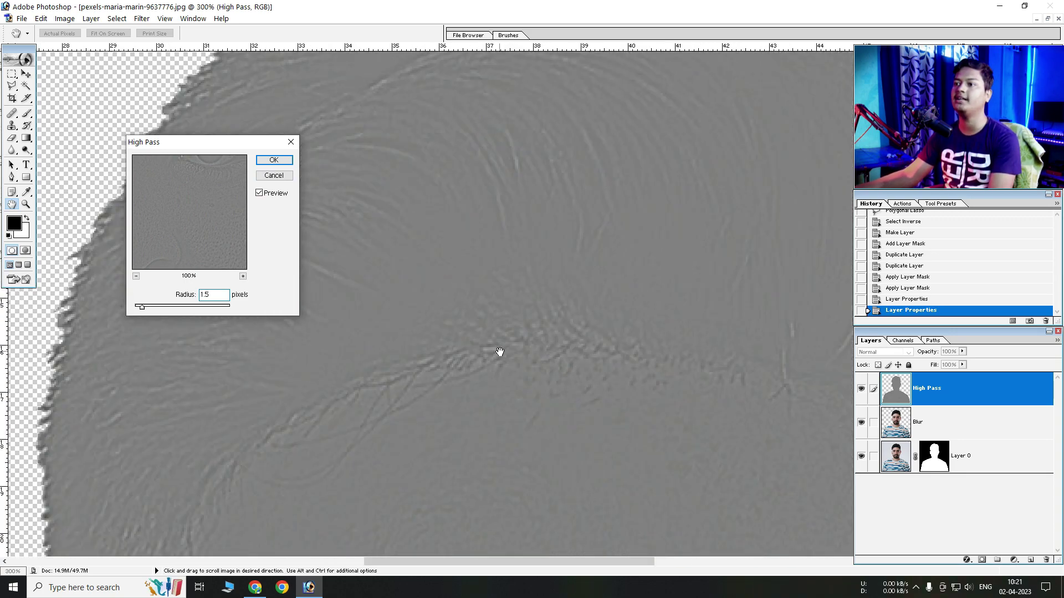
key(ctrl+plus)
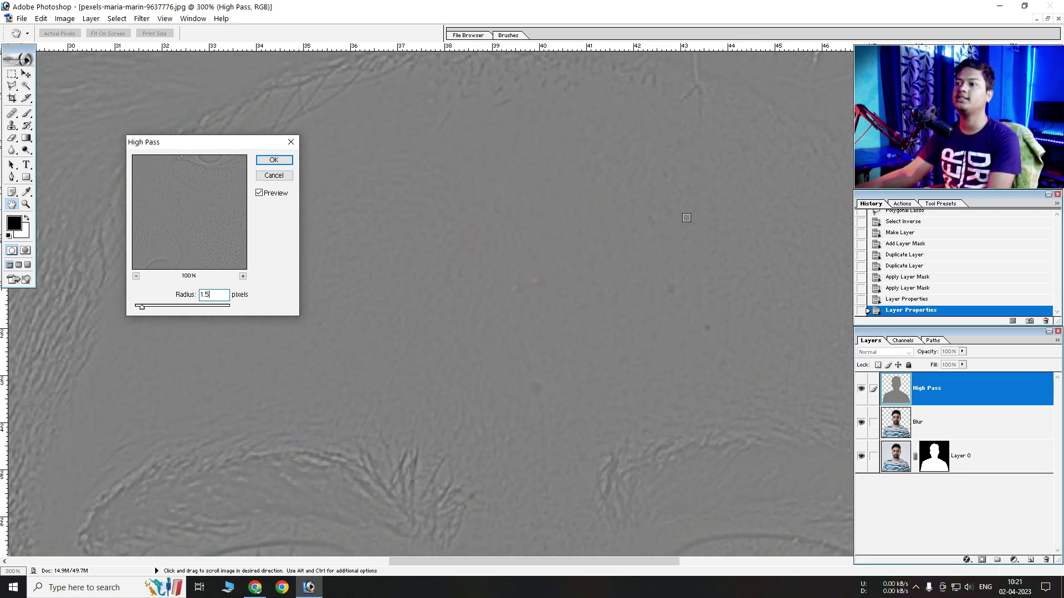
click(273, 160)
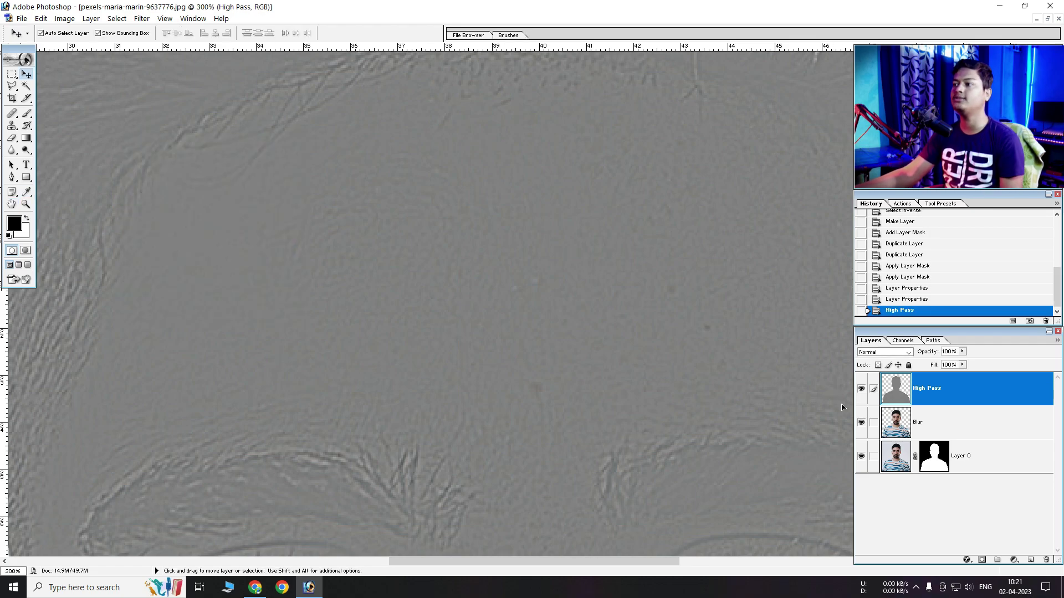
Step: Set the High Pass layer to Hard Light blending and review the sharpened face
click(886, 352)
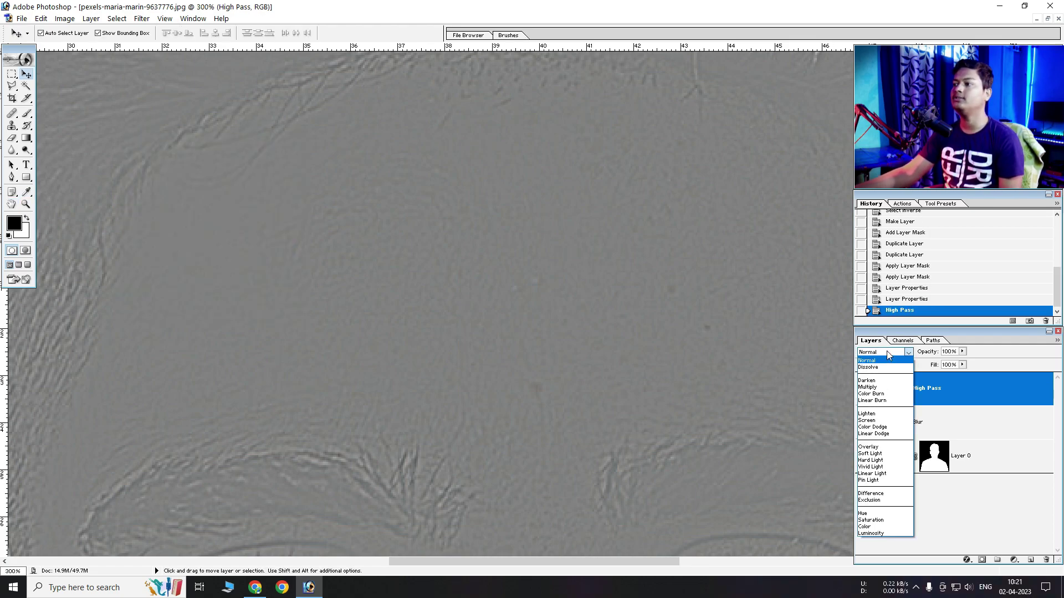
click(877, 462)
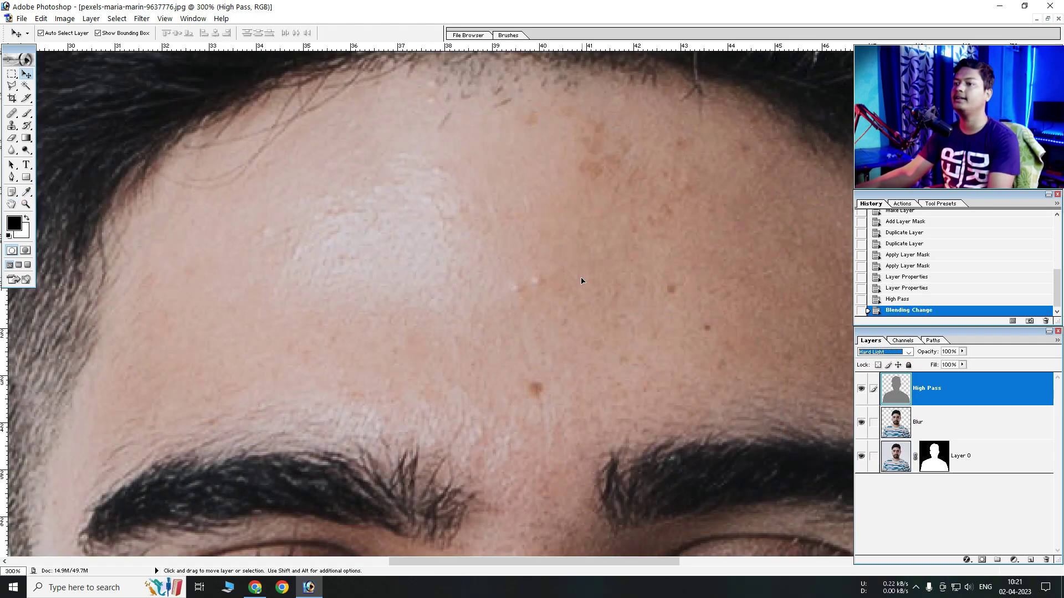
key(ctrl+minus)
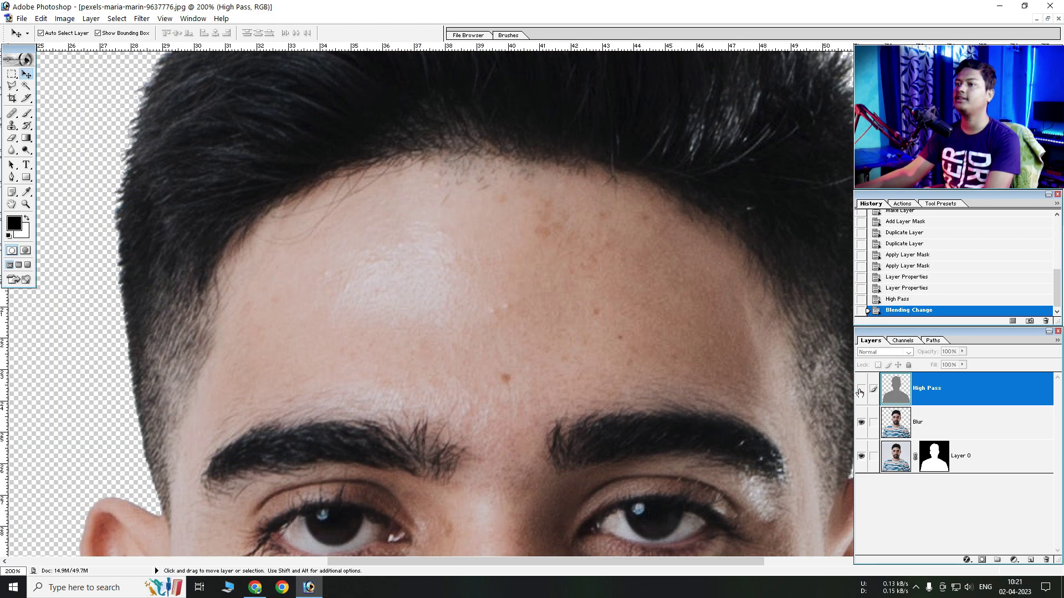
ctrl+alt+click(635, 333)
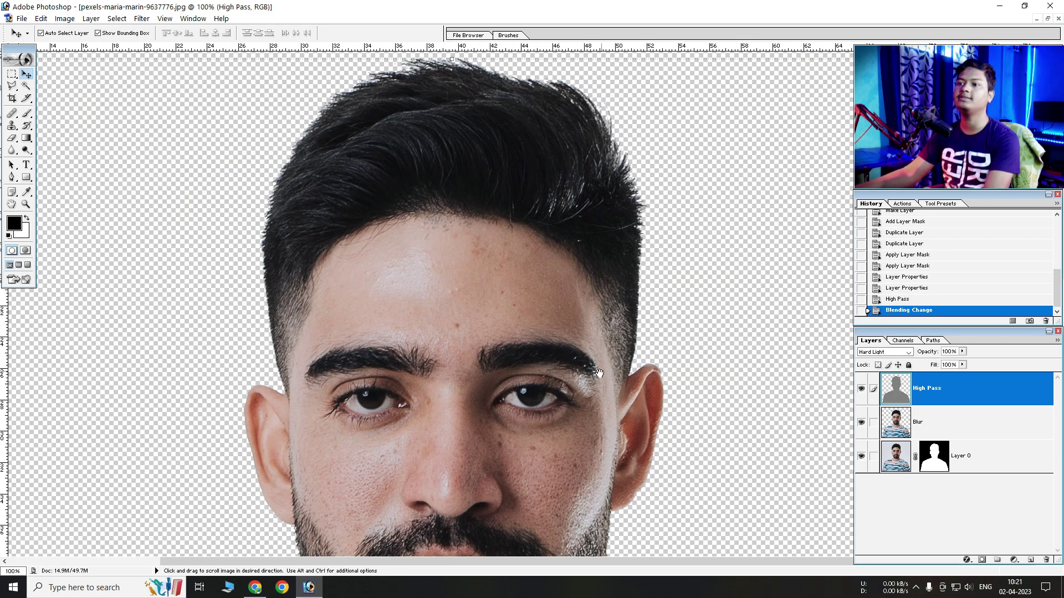
drag(593, 373, 618, 248)
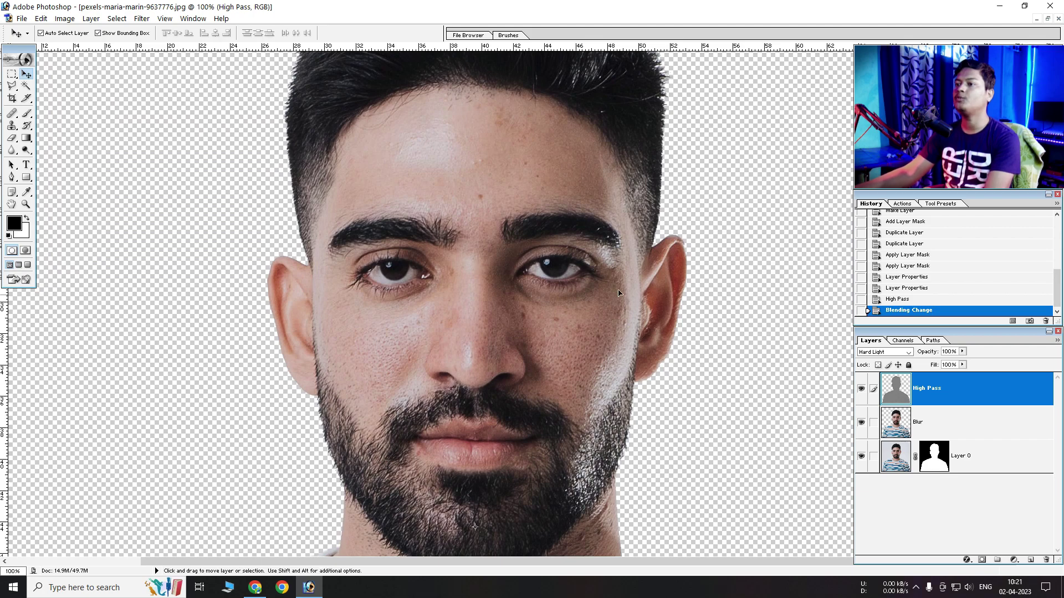
click(945, 426)
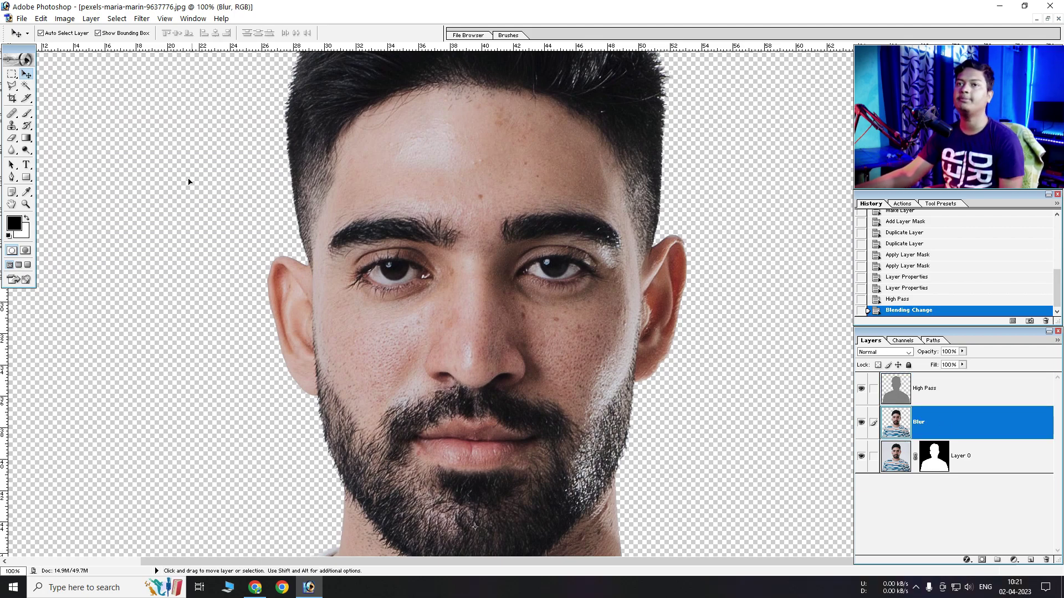
Step: Blur the Blur layer with a 5-pixel Gaussian Blur, then clip High Pass onto it
click(142, 18)
mouse_move(155, 99)
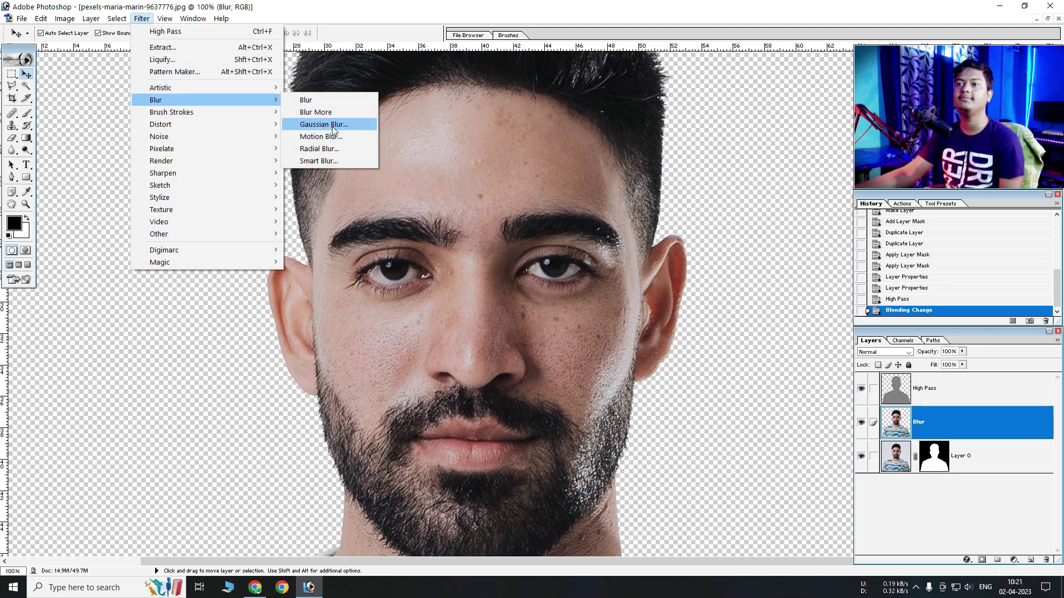
click(324, 124)
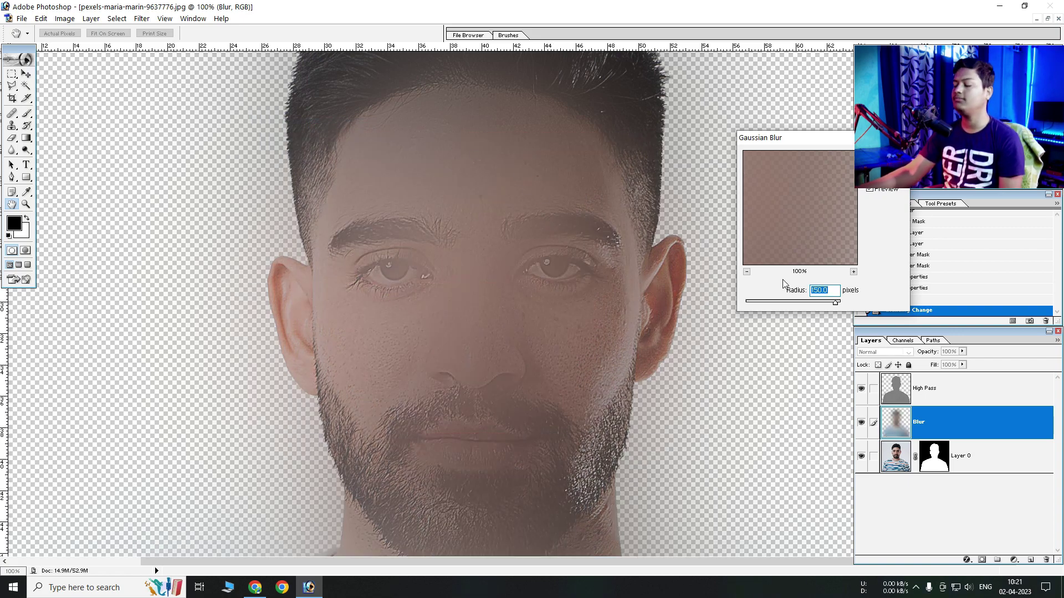
text(10)
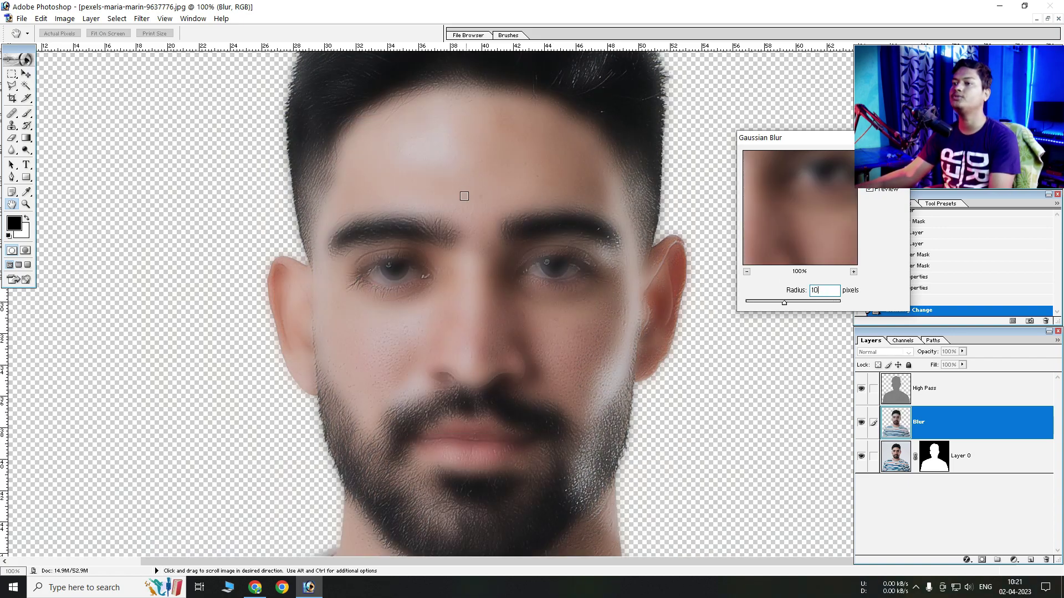
ctrl+click(461, 188)
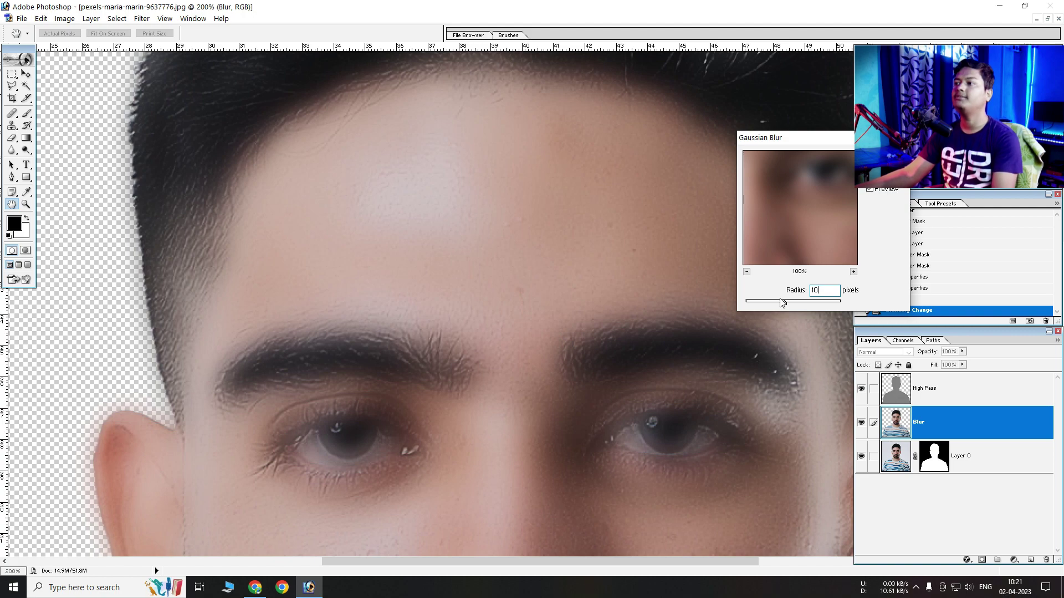
drag(818, 291, 803, 291)
text(5)
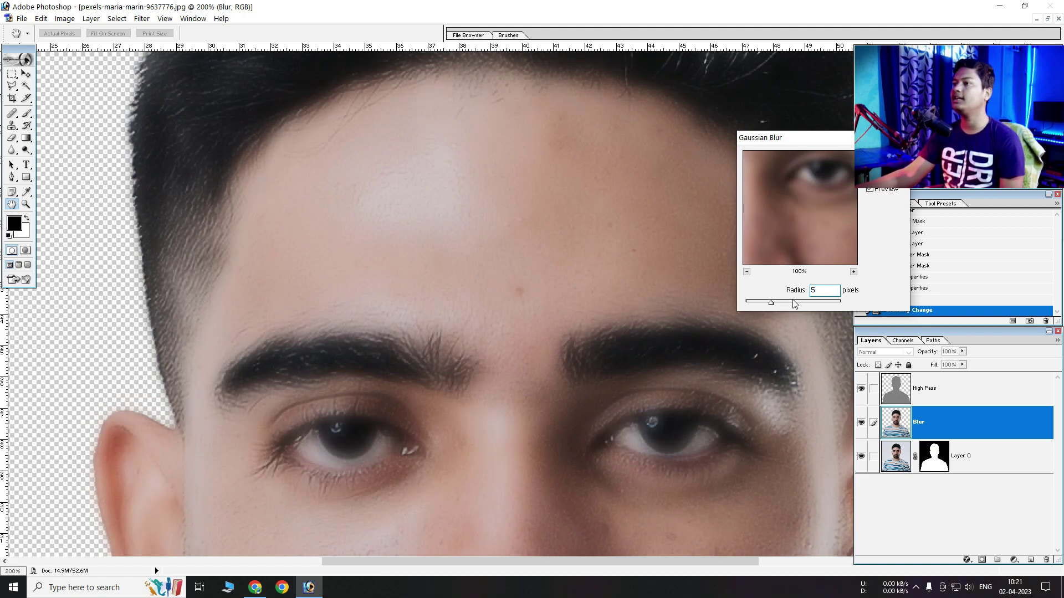
text(0)
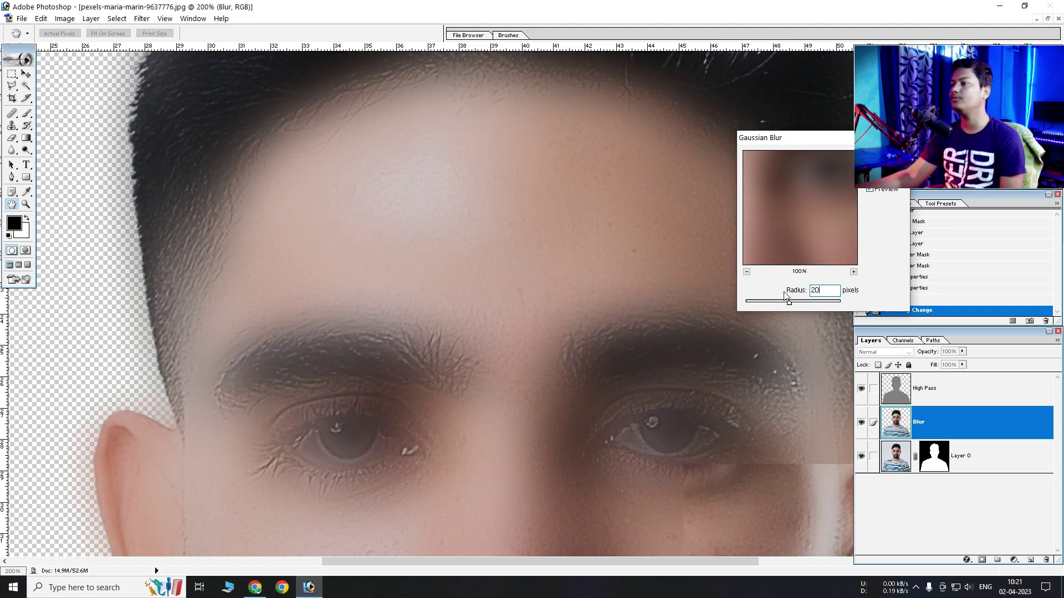
alt+click(600, 270)
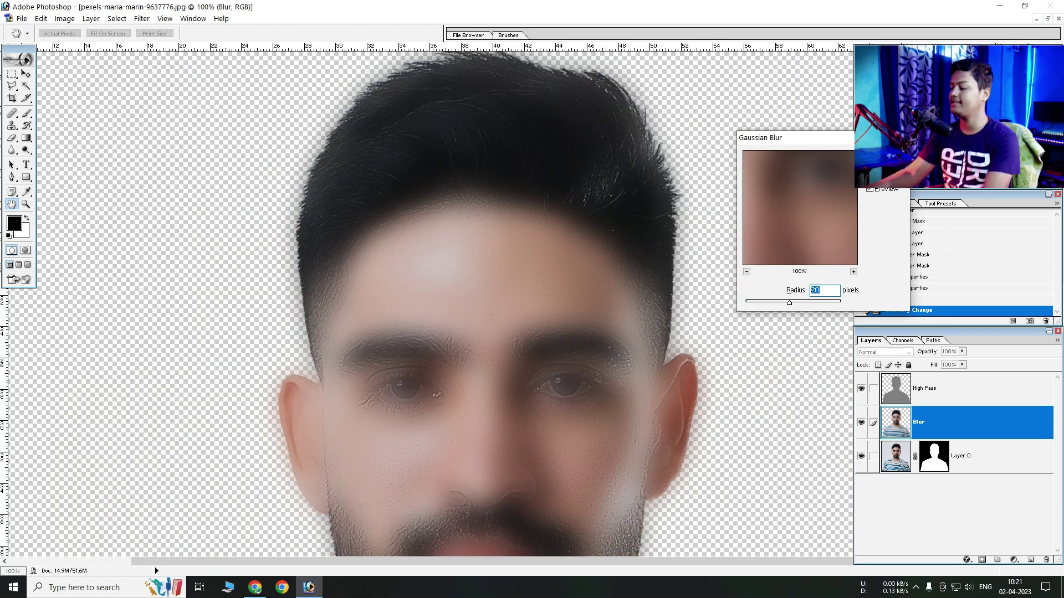
text(11)
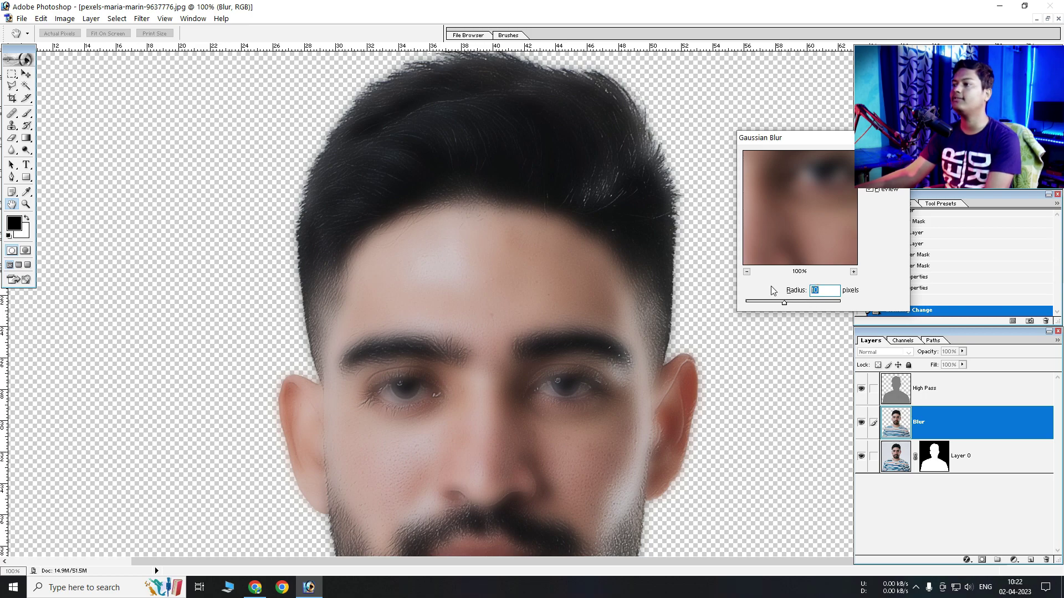
text(5)
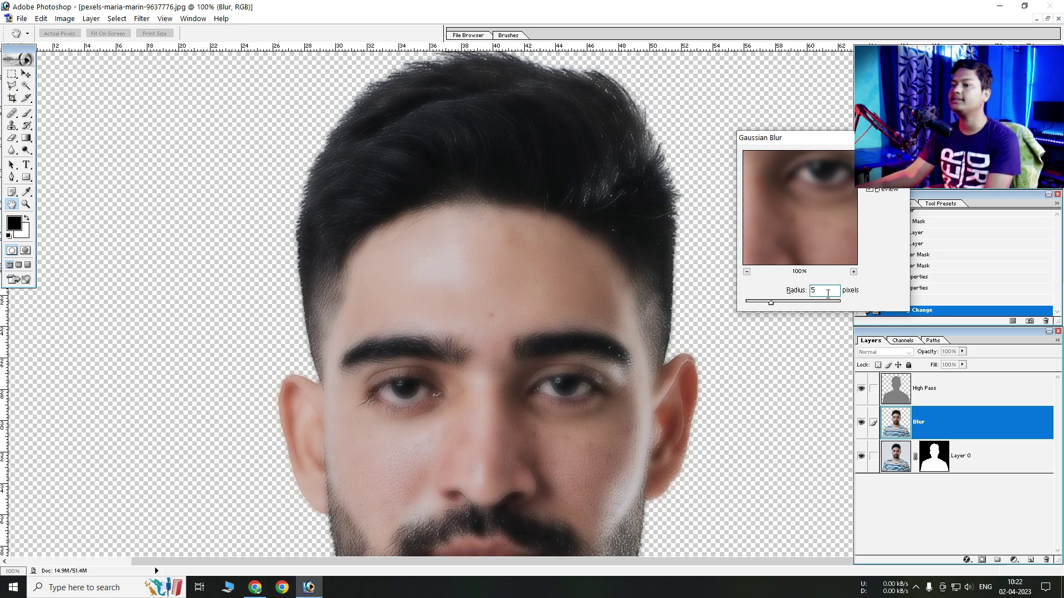
key(Return)
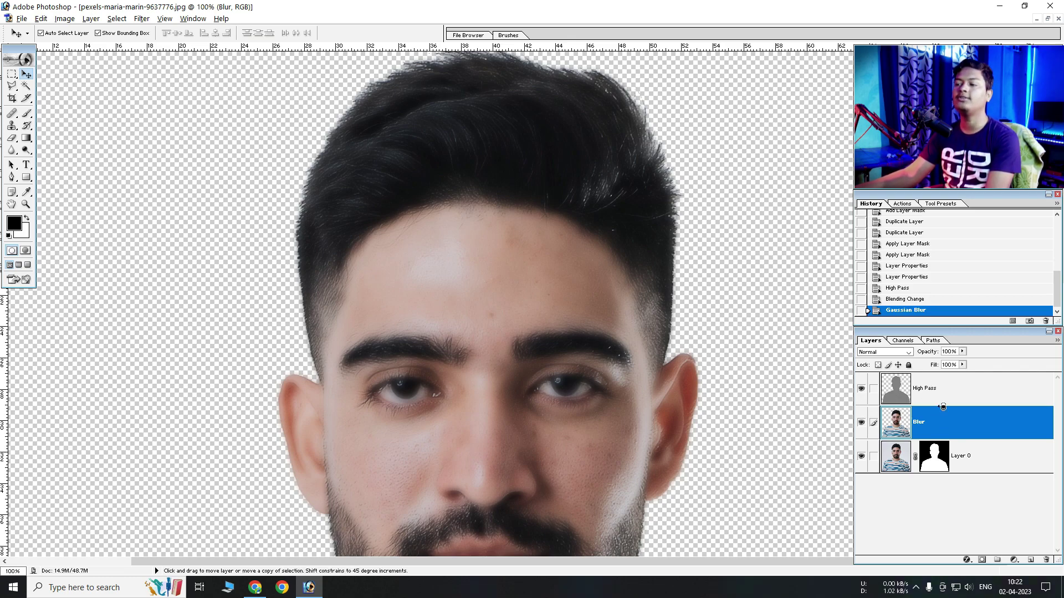
alt+click(943, 407)
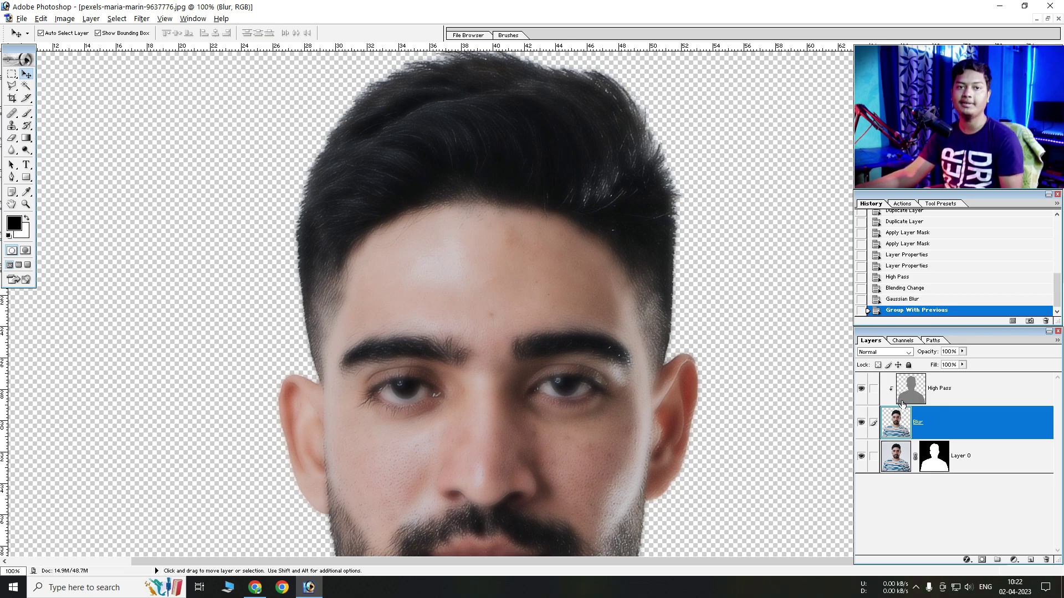
Step: Add a black, inverted mask to the Blur layer and zoom to the forehead and eyebrows
click(982, 559)
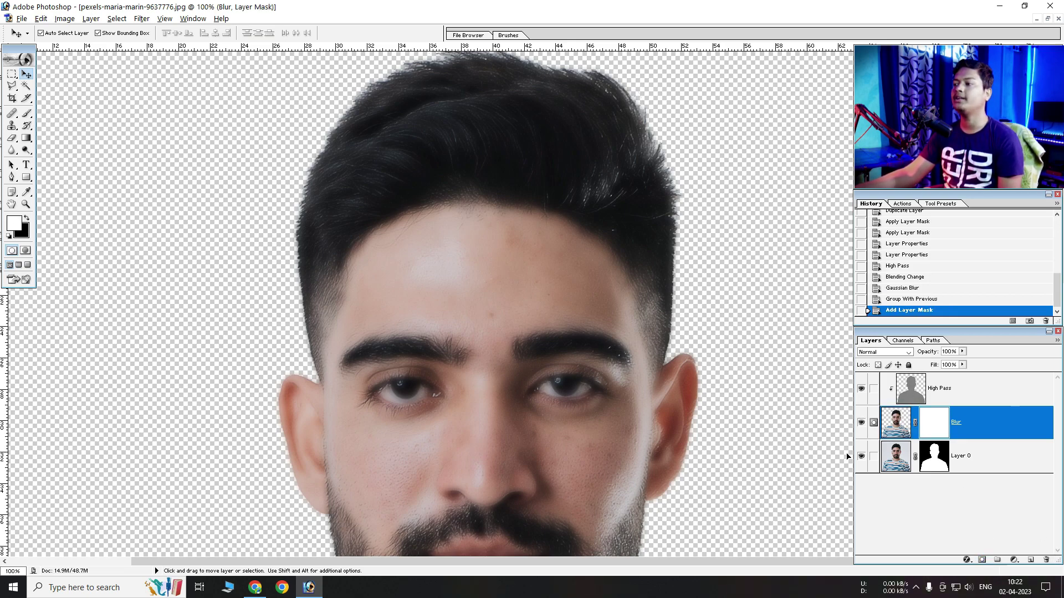
key(ctrl+i)
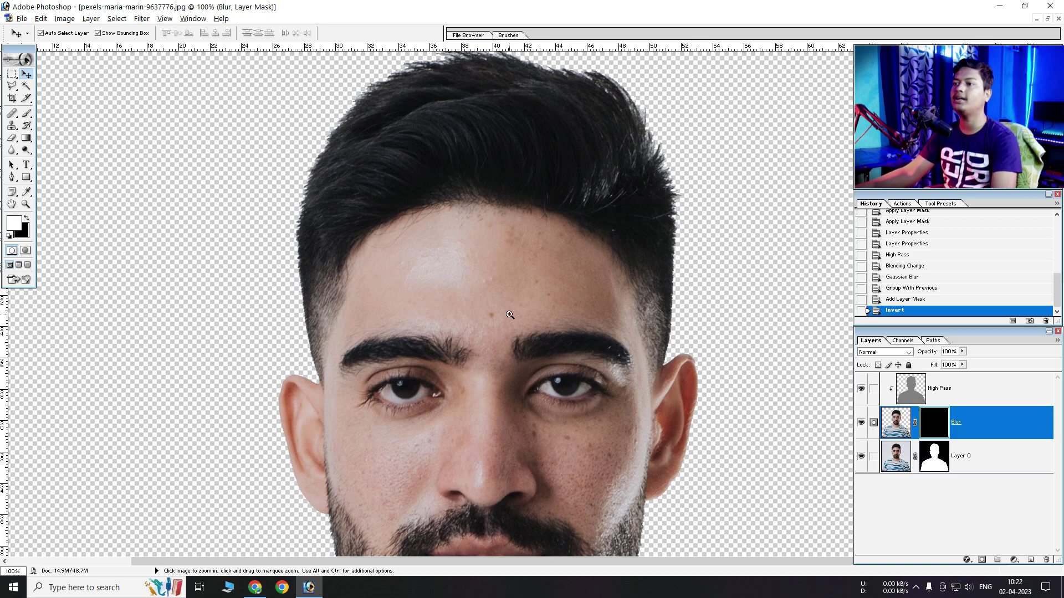
key(ctrl+plus)
mouse_move(544, 380)
mouse_down()
mouse_move(512, 301)
mouse_move(527, 344)
mouse_up()
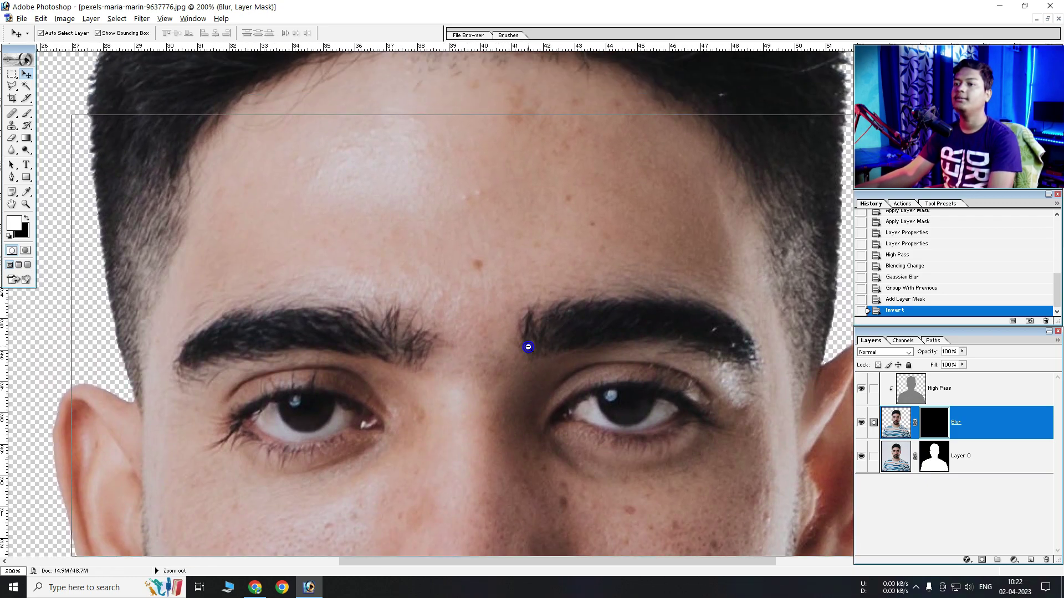
key(ctrl+minus)
key(ctrl+plus)
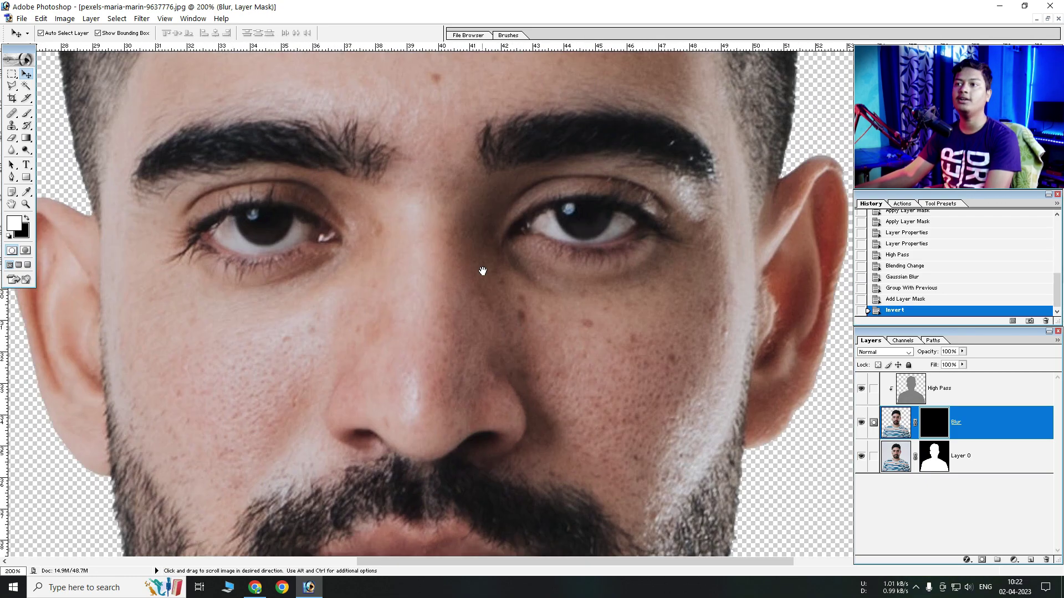
drag(482, 273, 553, 423)
drag(516, 284, 525, 353)
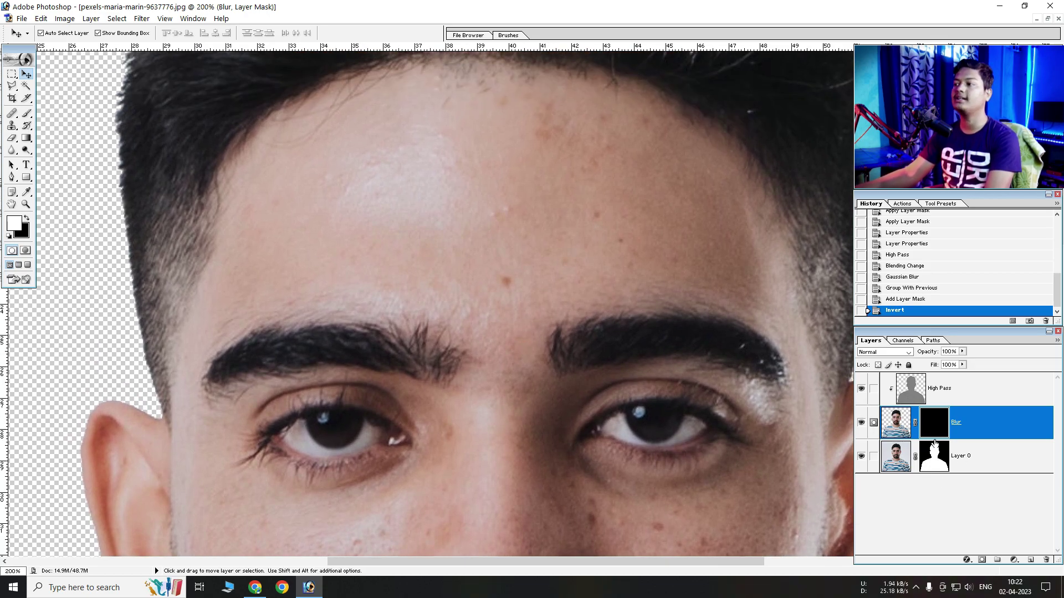
Step: Paint white on the Blur mask over the forehead with an 83-pixel brush at 100% opacity
click(26, 113)
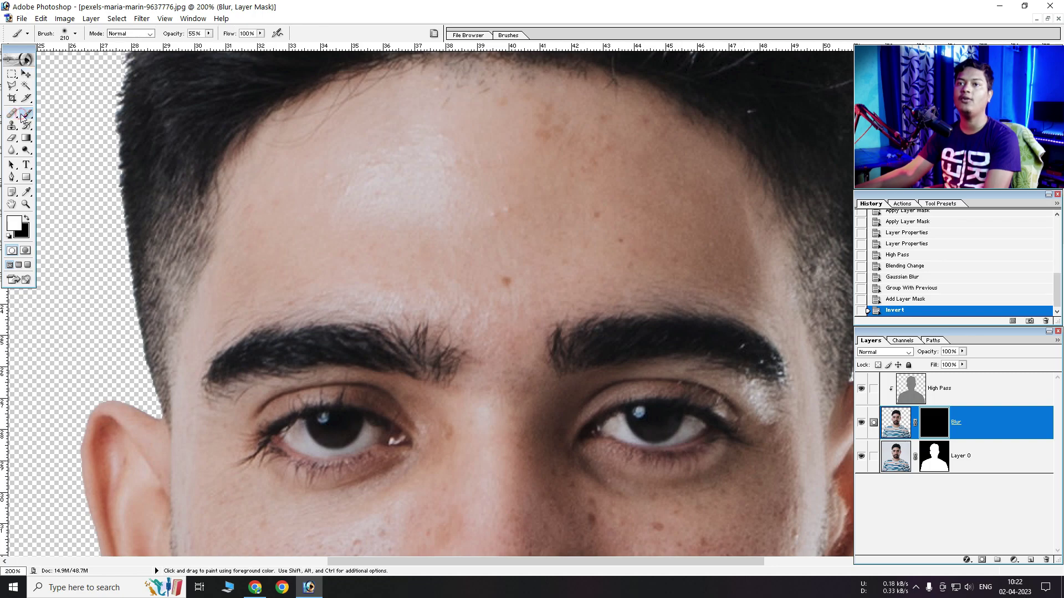
right_click(410, 194)
drag(485, 218, 473, 217)
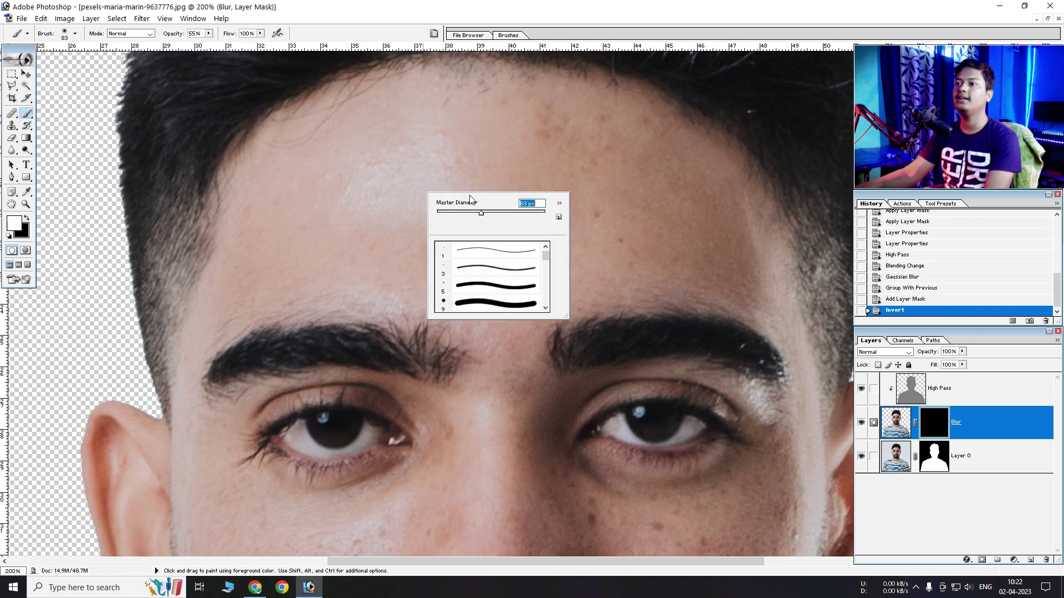
key(Return)
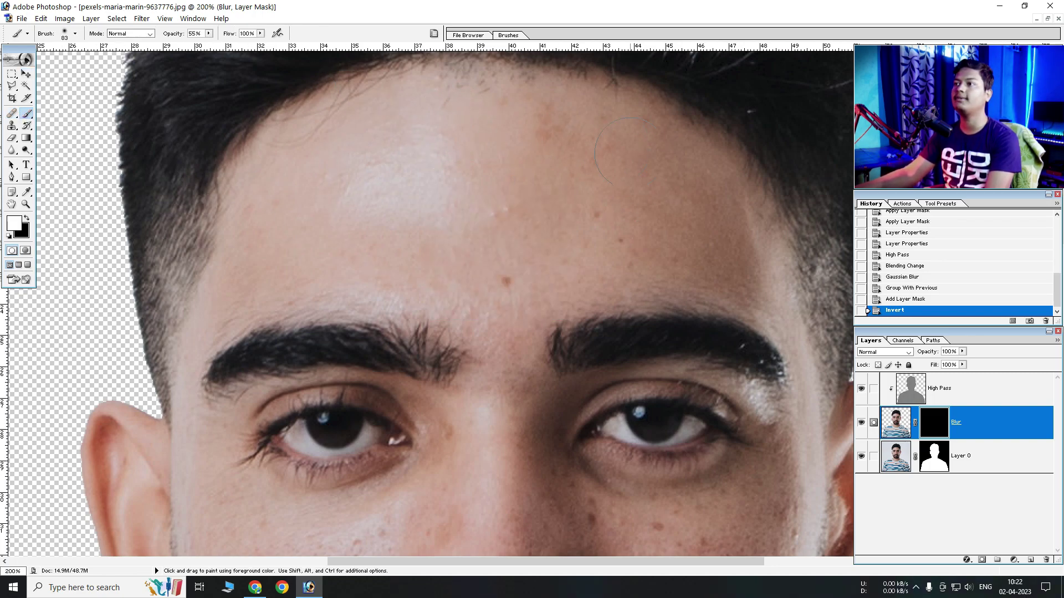
drag(622, 149, 541, 126)
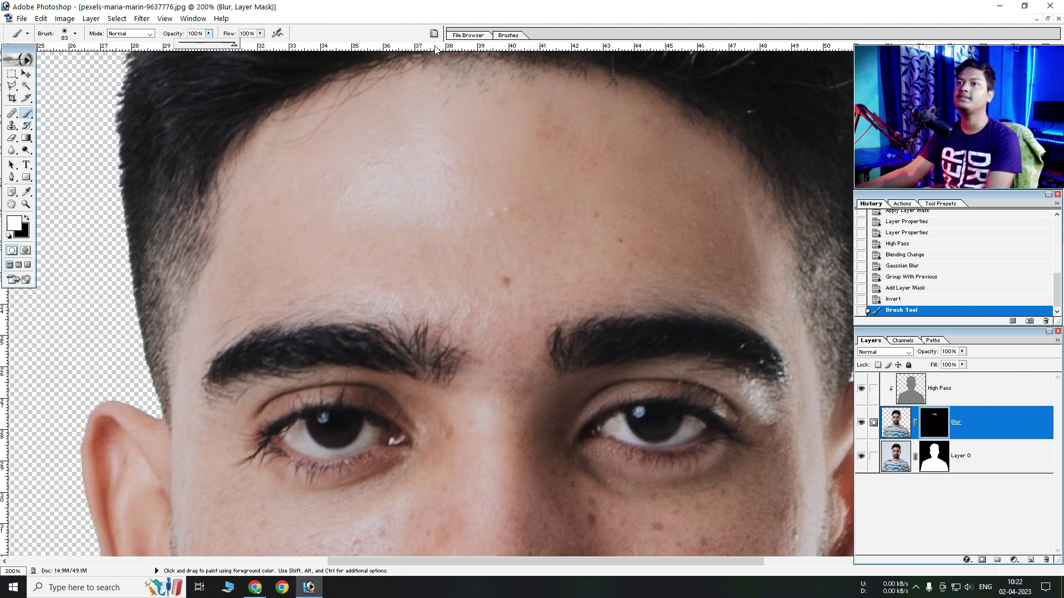
click(535, 109)
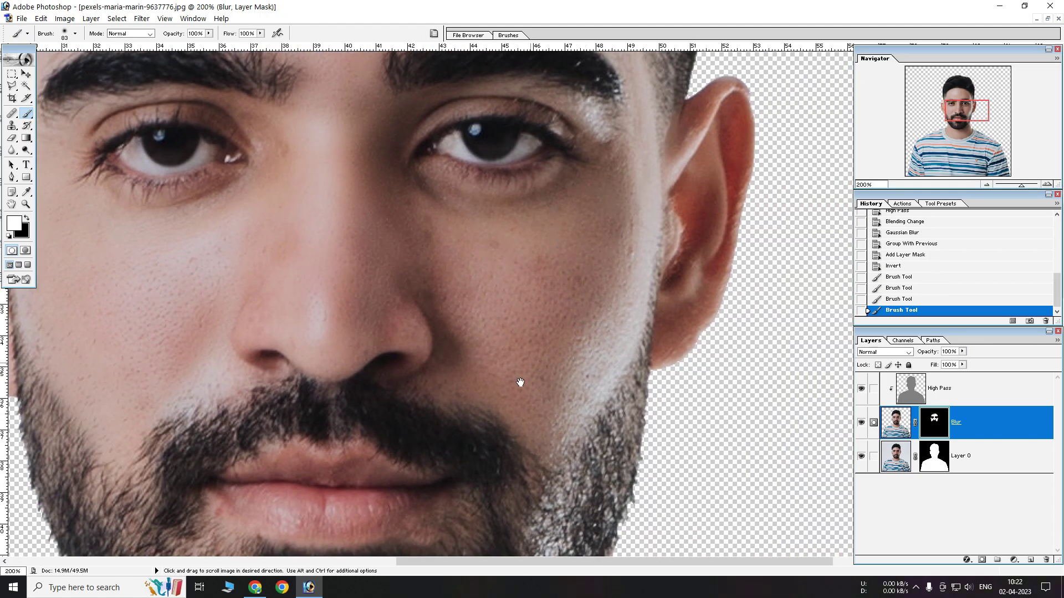
scroll(520, 380, down, 5)
key(ctrl+minus)
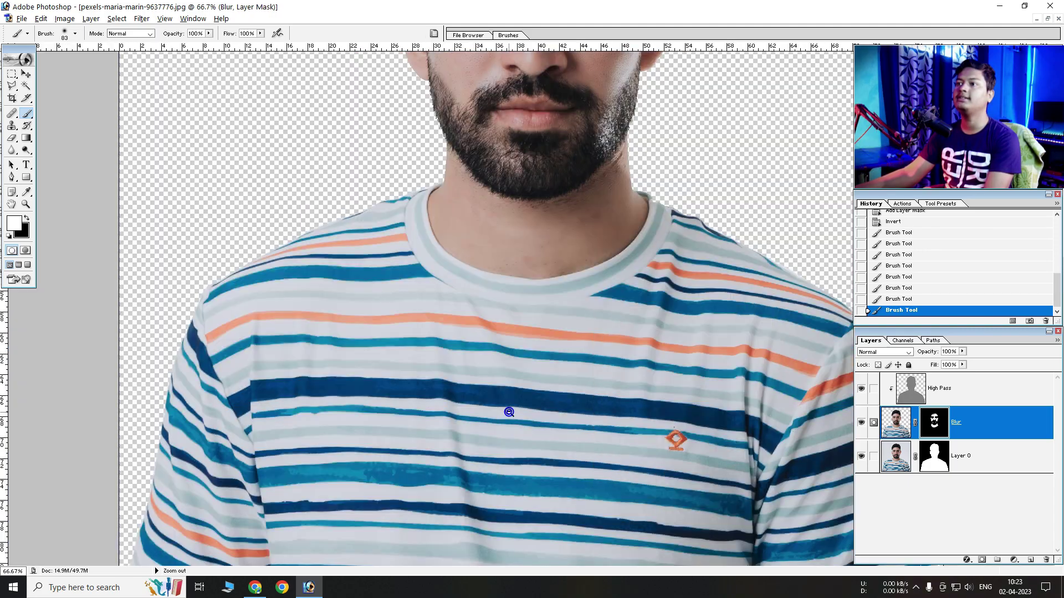
key(ctrl+minus)
drag(293, 138, 777, 504)
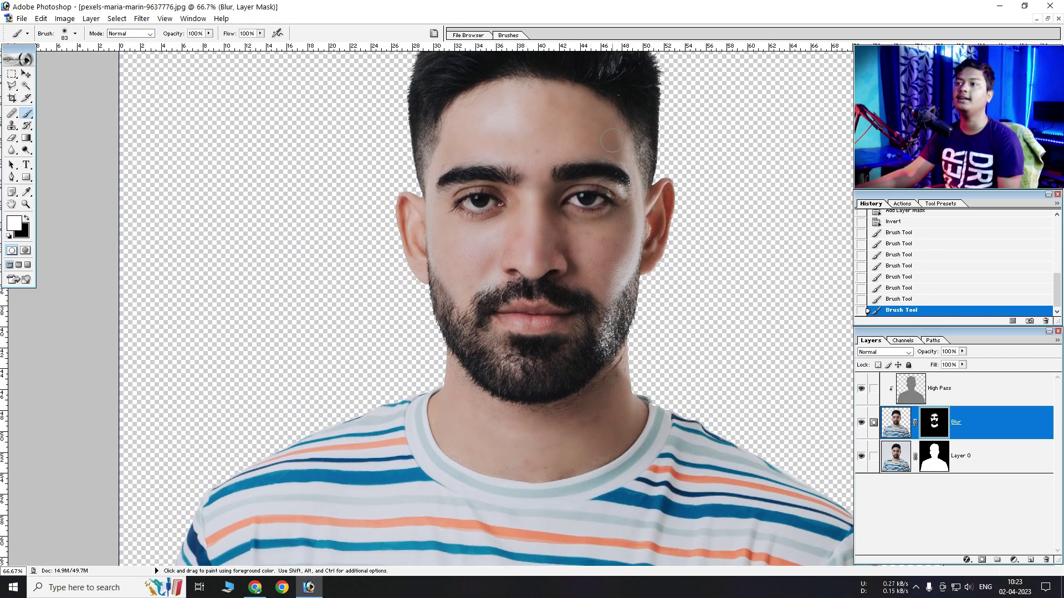
Step: Add a Curves 1 adjustment layer with the RGB curve raised to brighten the midtones
click(1014, 560)
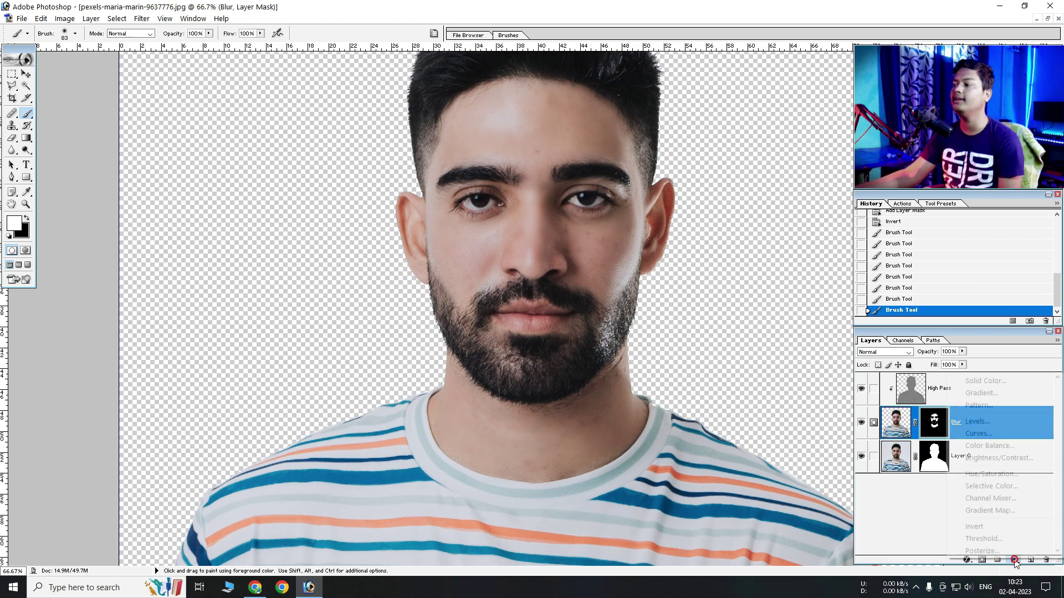
click(986, 436)
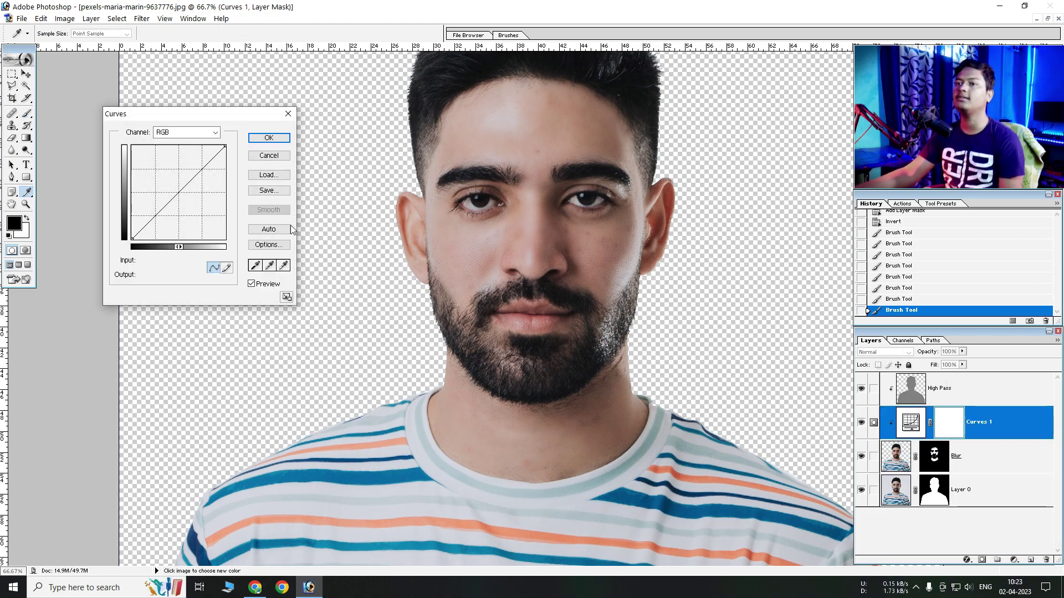
drag(180, 192, 172, 187)
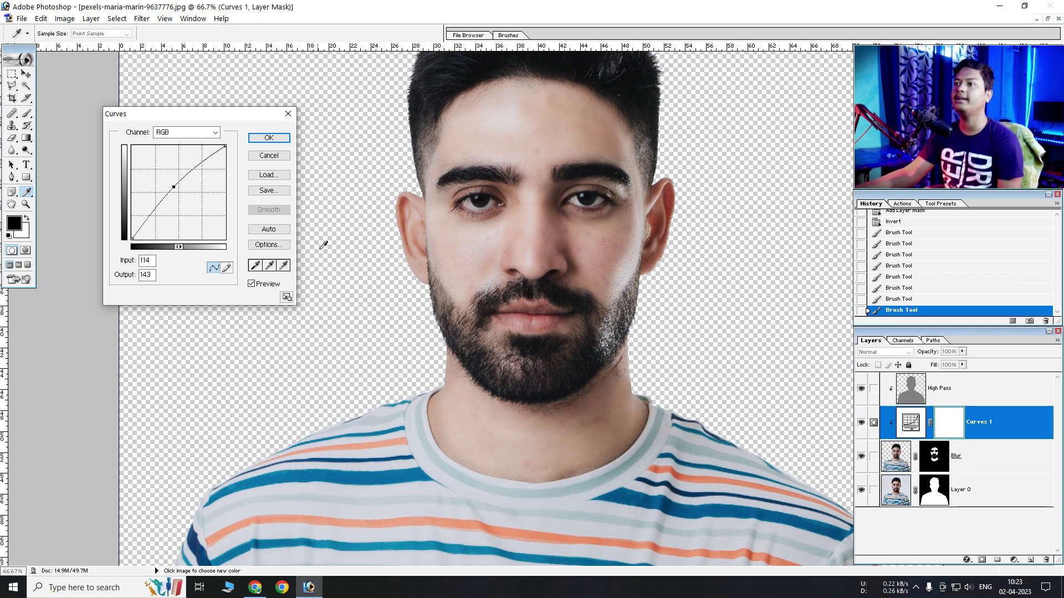
drag(226, 156, 226, 152)
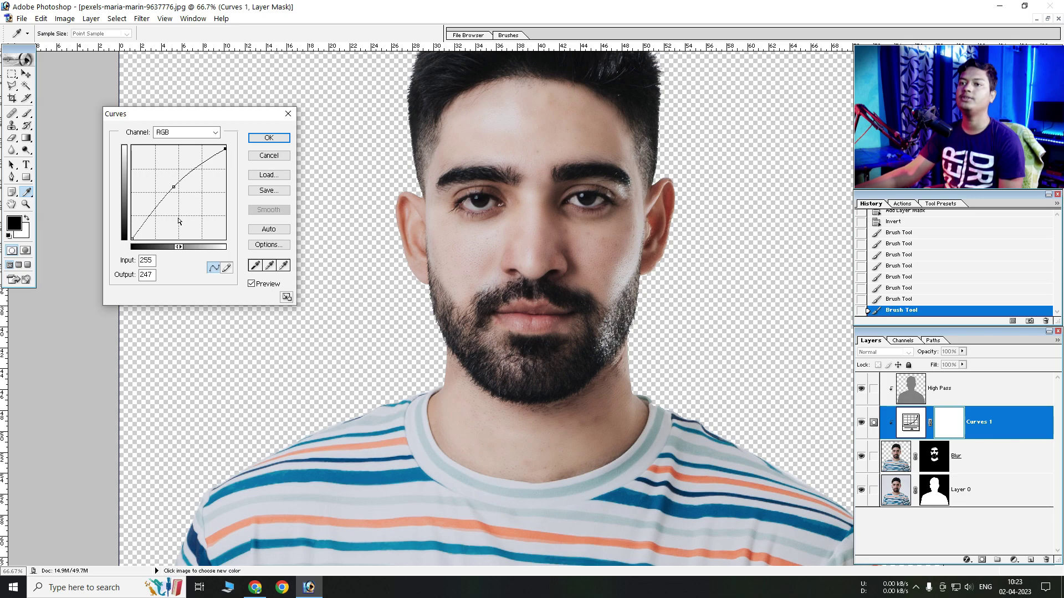
drag(176, 184, 171, 184)
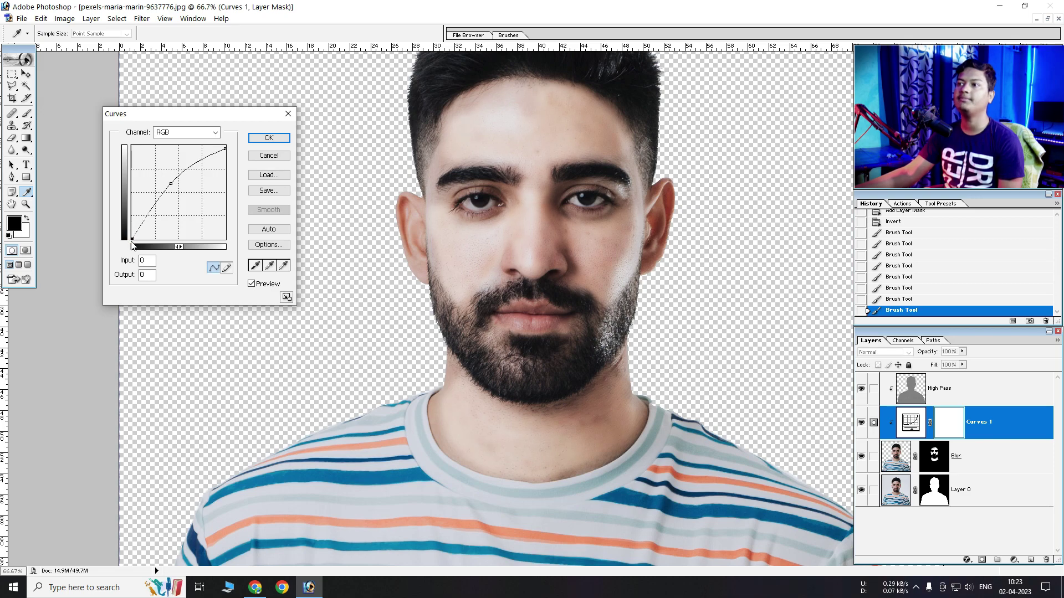
click(269, 138)
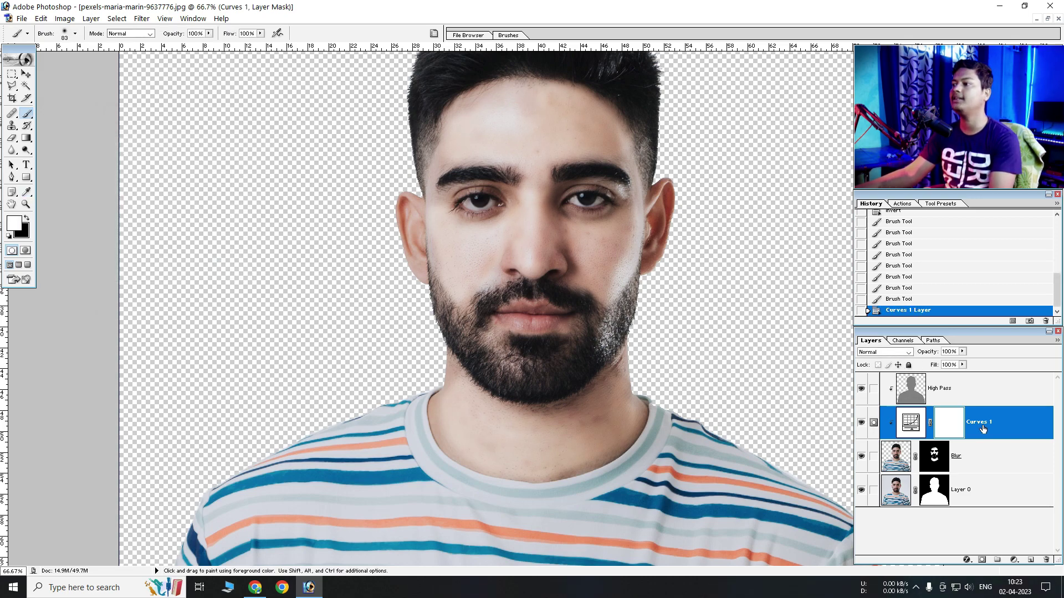
Step: Invert the Curves mask and paint brightening onto the face with a 186-pixel brush, then lower opacity to 27%
key(ctrl+i)
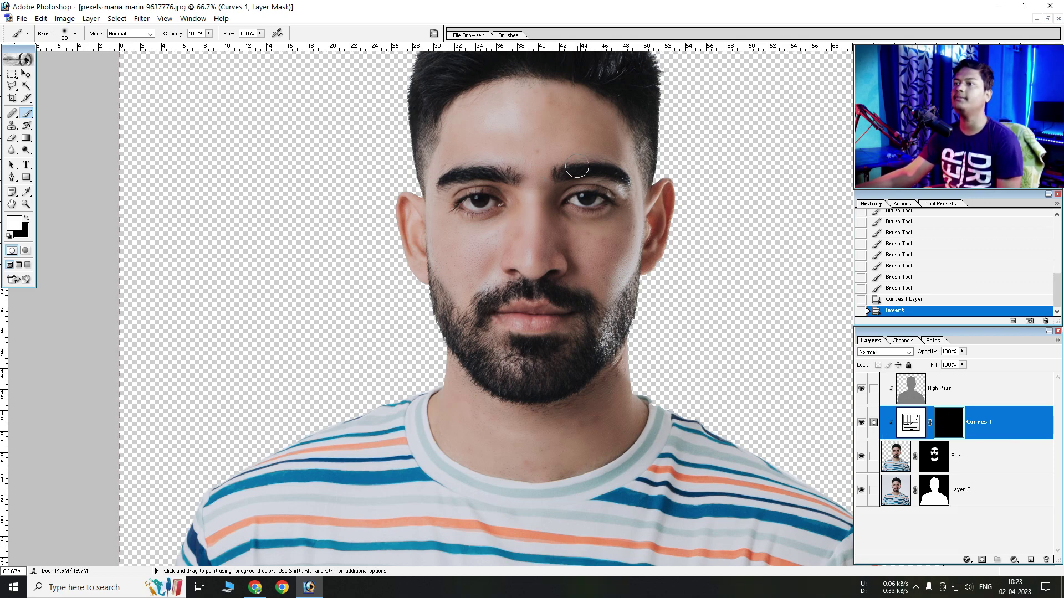
right_click(581, 121)
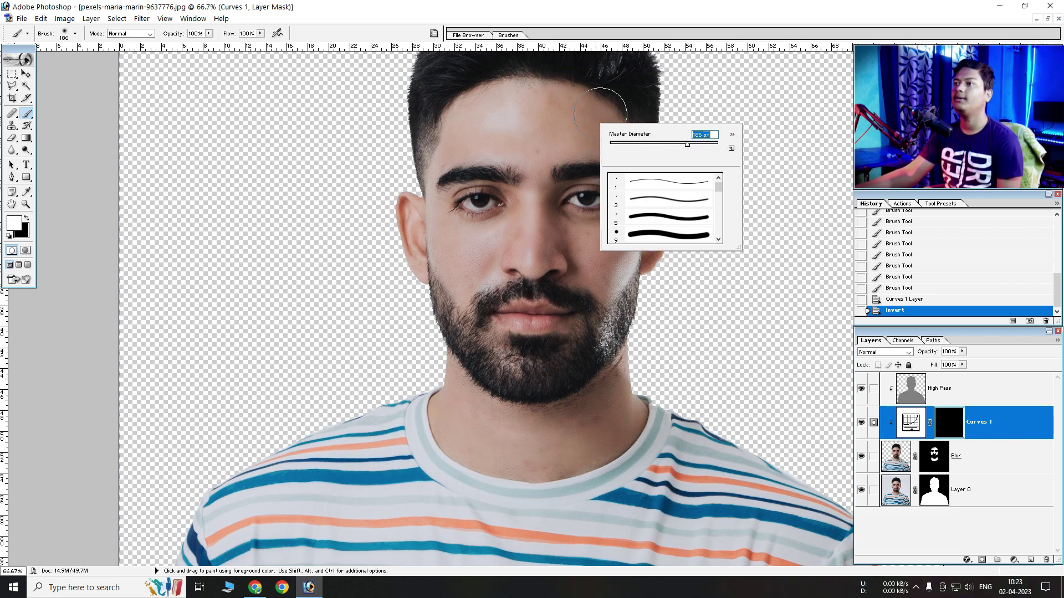
key(Return)
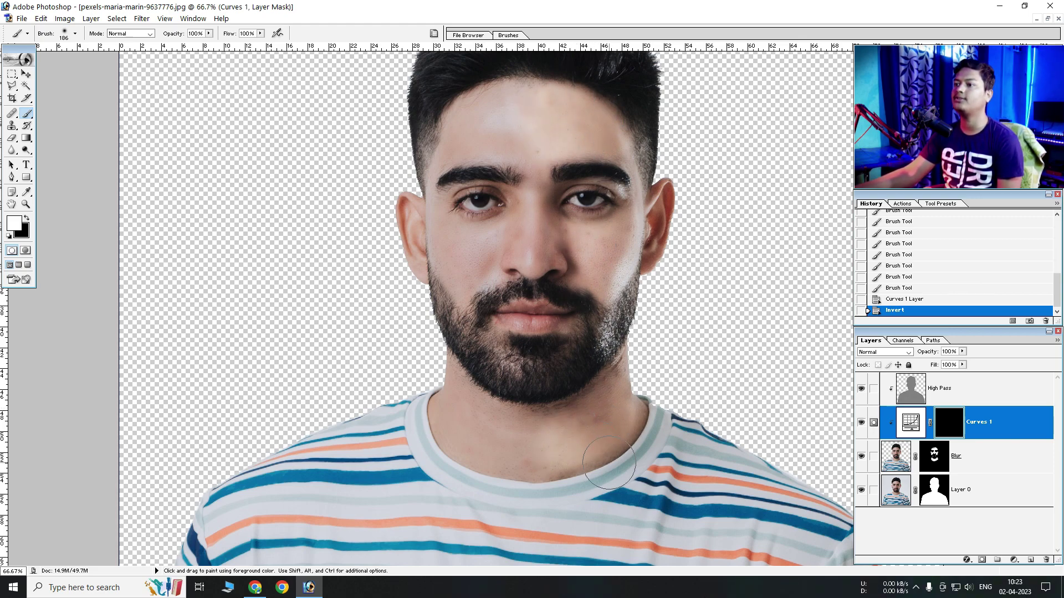
drag(662, 251, 585, 389)
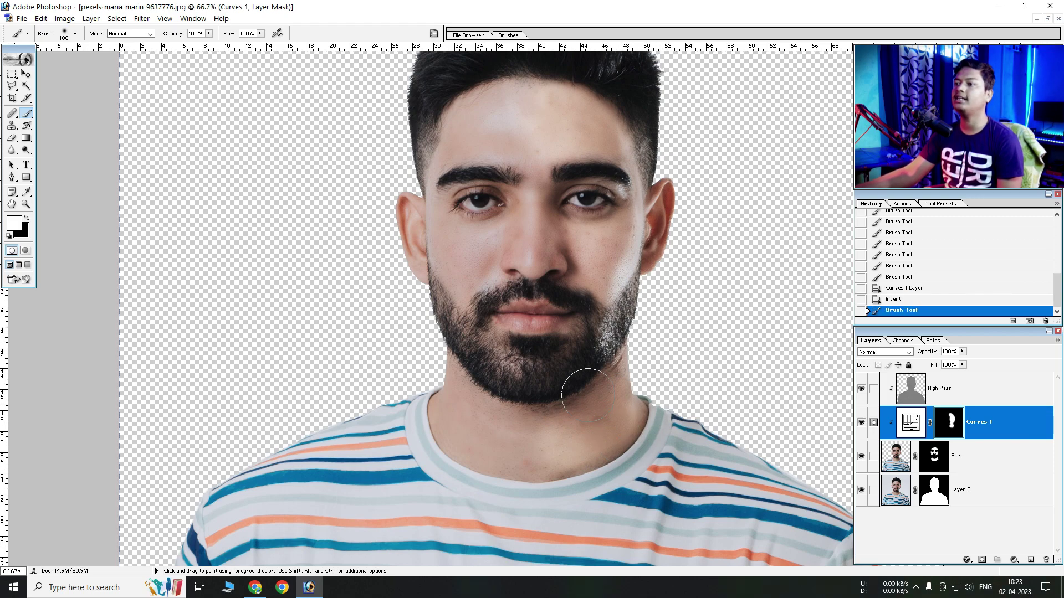
click(208, 34)
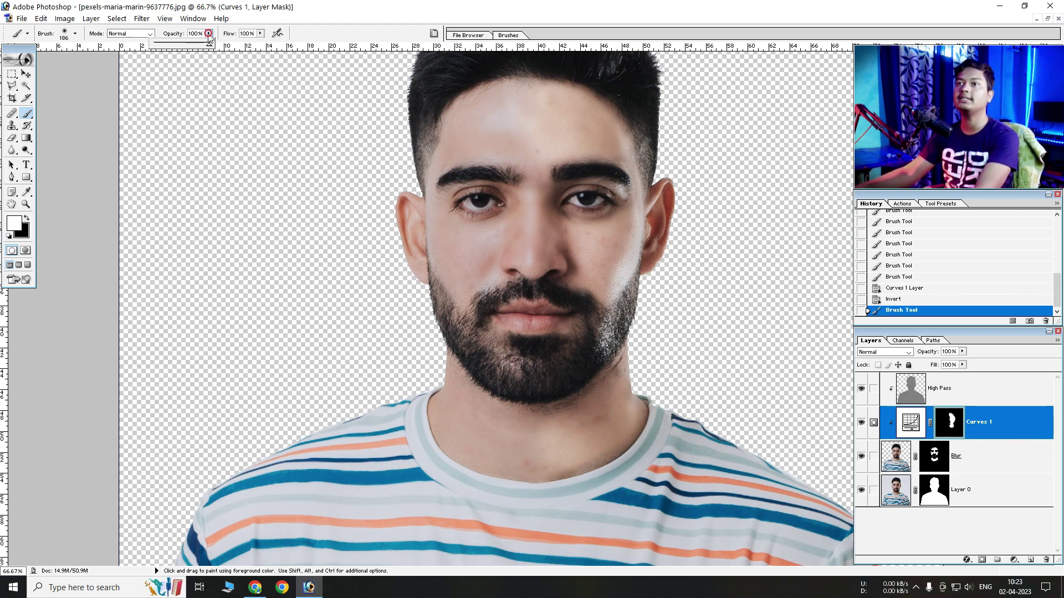
click(578, 424)
Step: Refine the mask: black on neck and right cheek, white on chin and forehead
key(x)
mouse_move(551, 435)
mouse_down()
mouse_move(572, 482)
mouse_move(559, 506)
mouse_up()
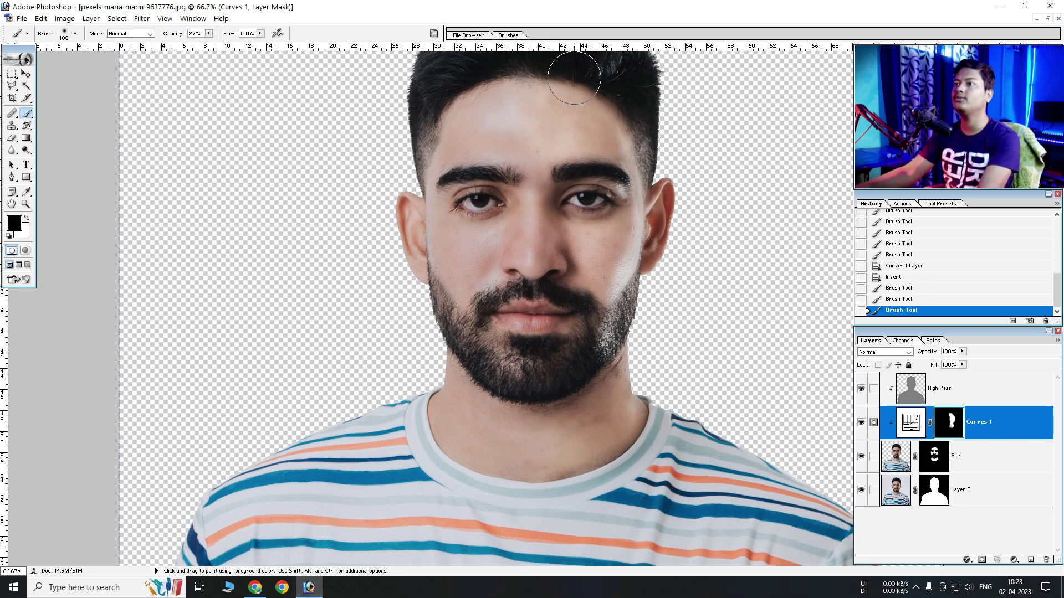
mouse_move(570, 283)
mouse_down()
mouse_move(591, 271)
mouse_move(646, 285)
mouse_move(654, 300)
mouse_up()
drag(651, 294, 643, 311)
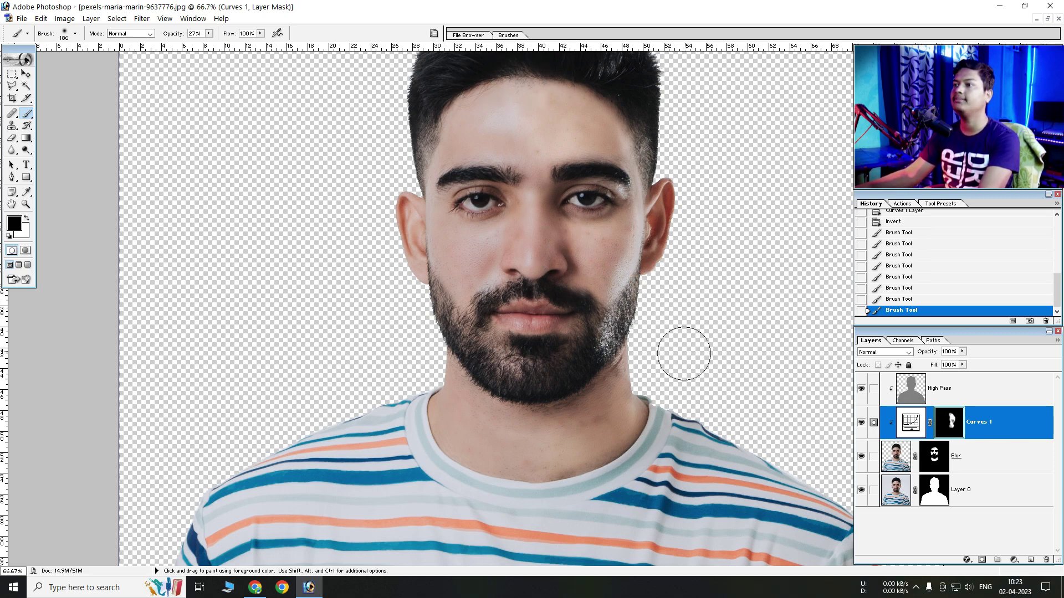
click(862, 424)
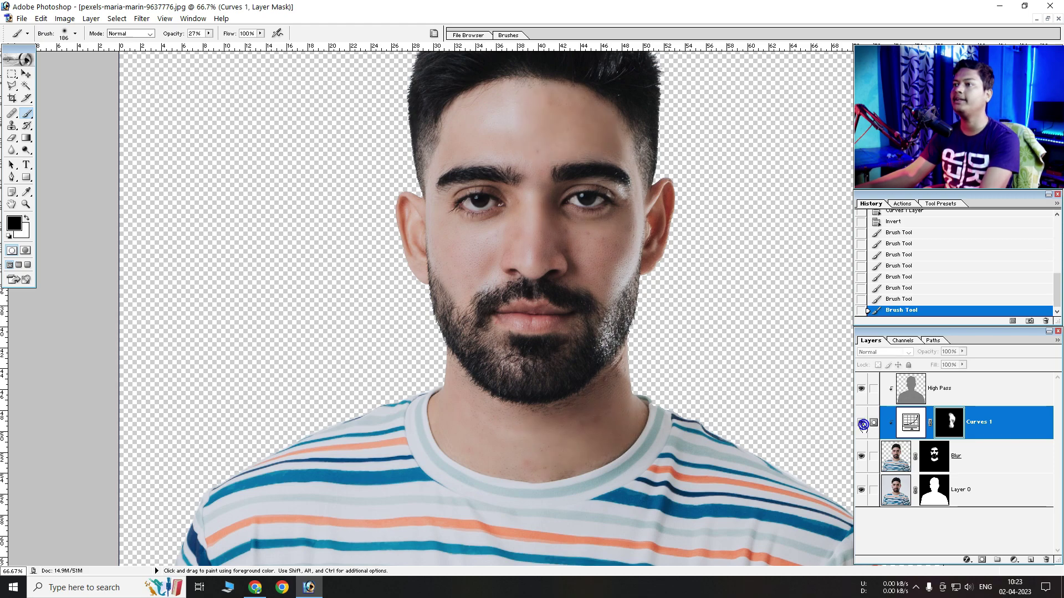
click(862, 424)
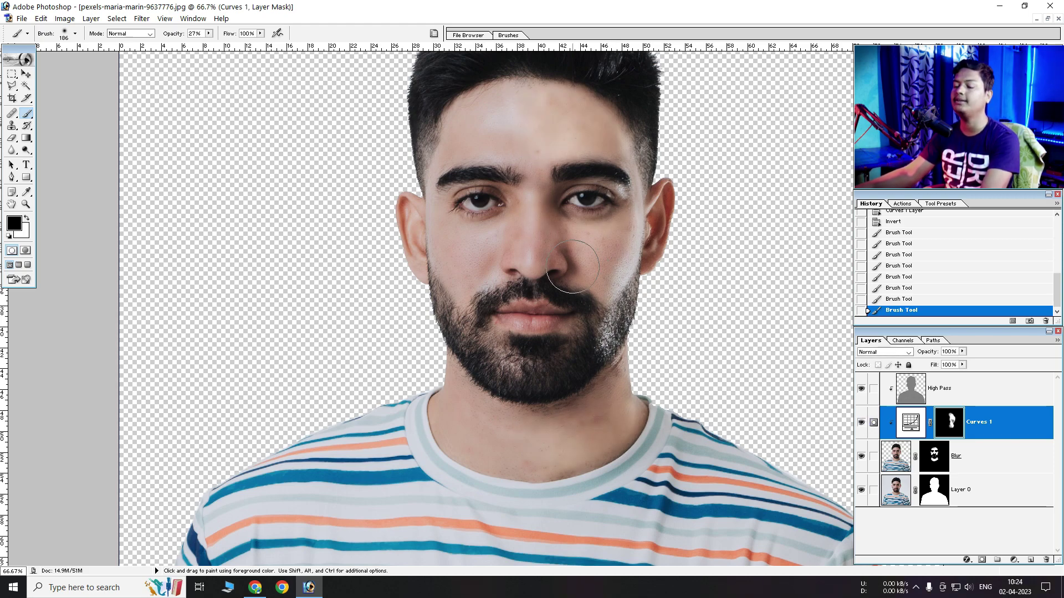
key(x)
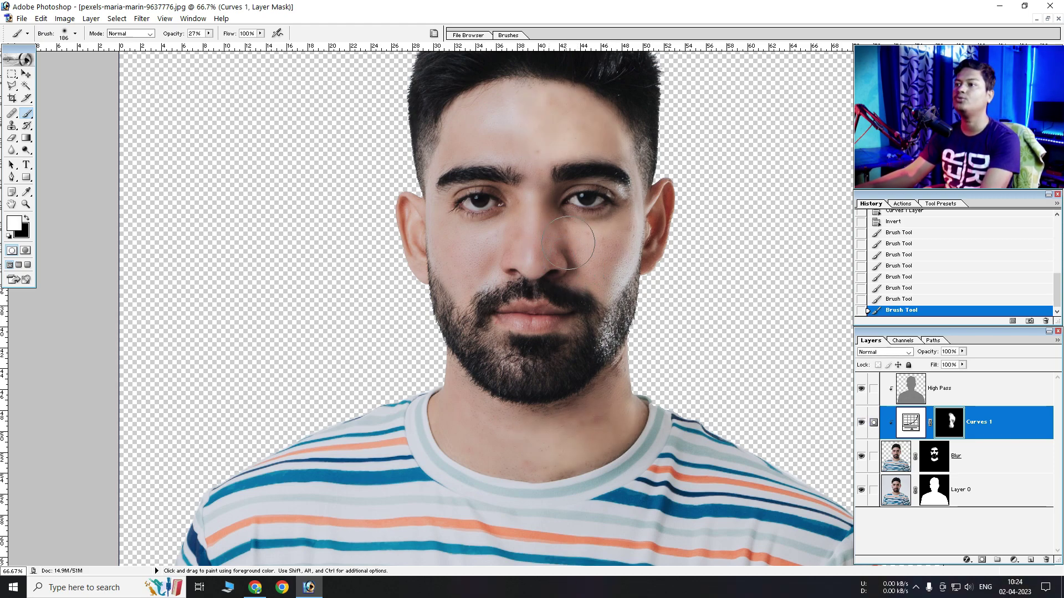
click(548, 336)
click(549, 377)
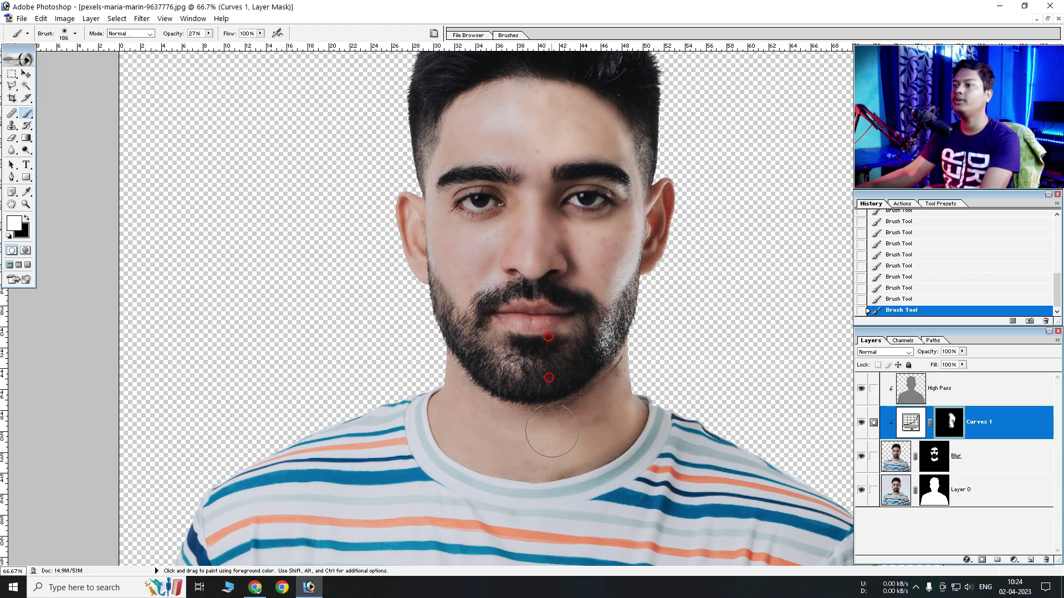
key(ctrl+z)
key(ctrl+z)
key(ctrl+z)
key(ctrl+z)
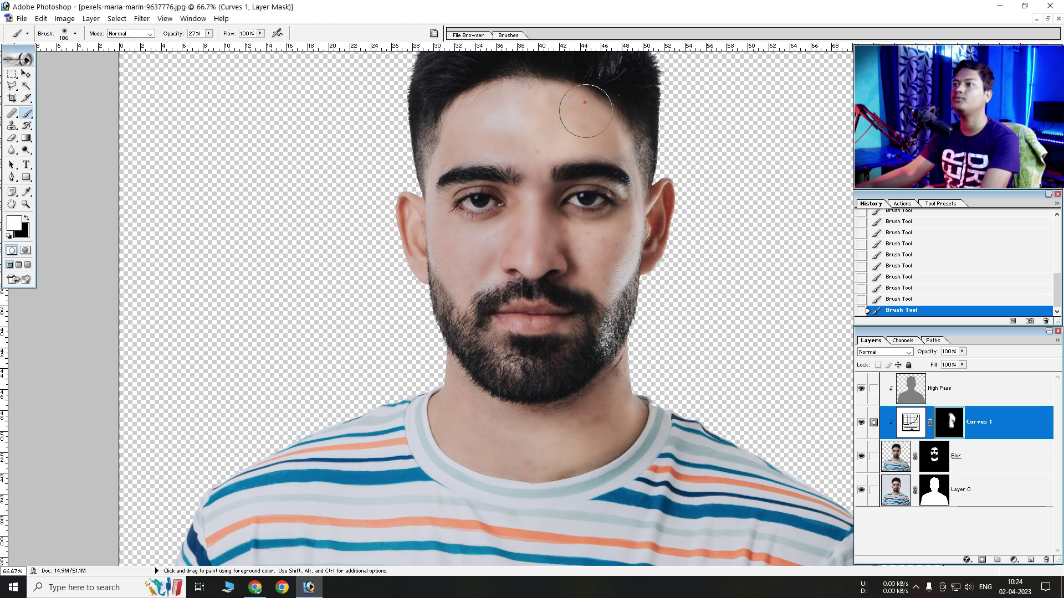
drag(604, 119, 591, 121)
Step: Add a pure white (FFFFFF) Solid Color fill layer above the High Pass layer
key(ctrl+minus)
key(ctrl+minus)
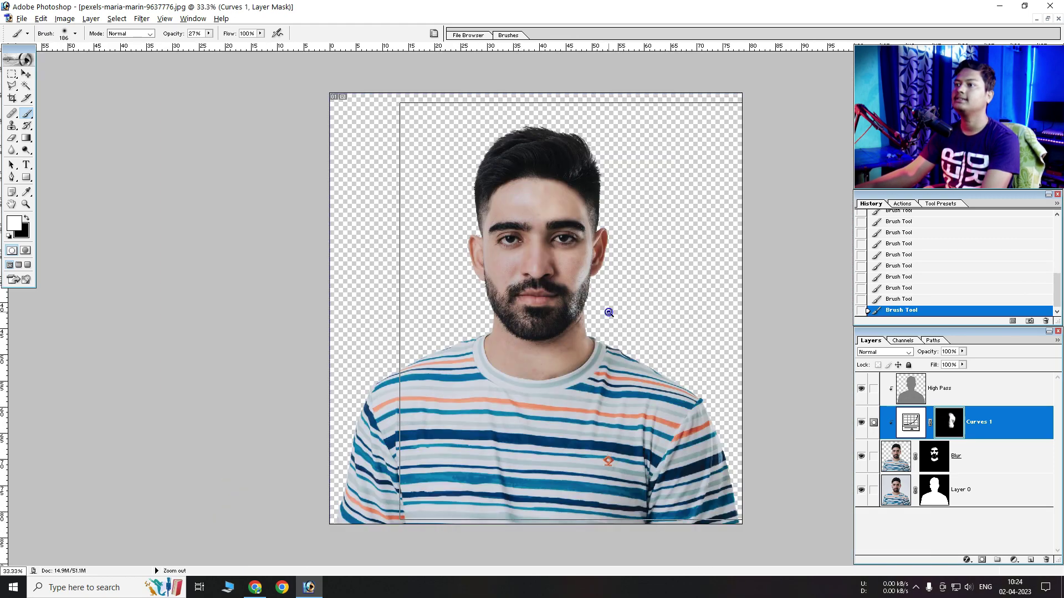
key(ctrl+minus)
click(574, 264)
key(ctrl+minus)
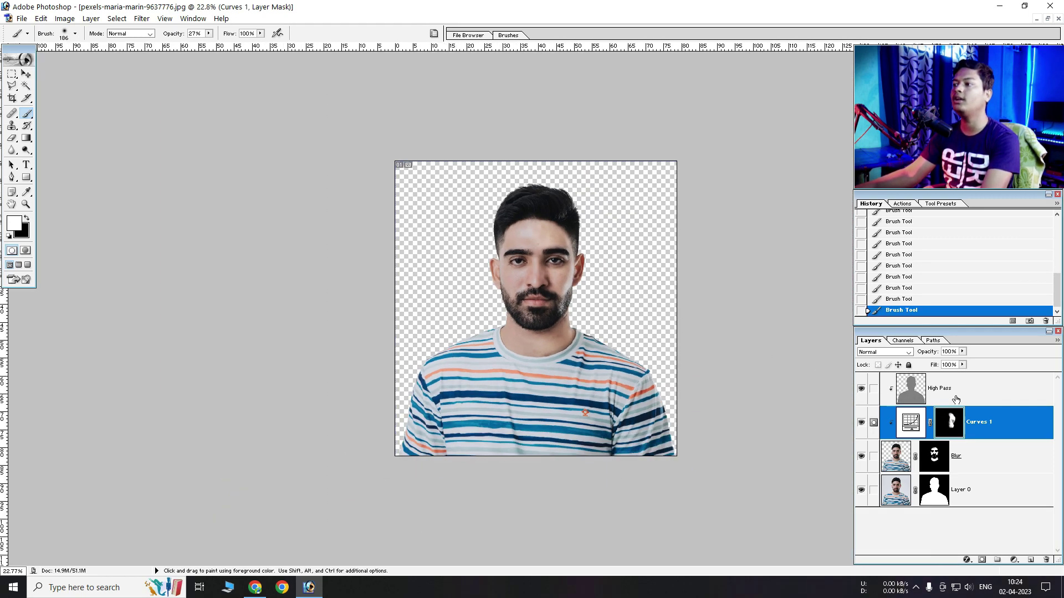
key(ctrl+minus)
key(ctrl+plus)
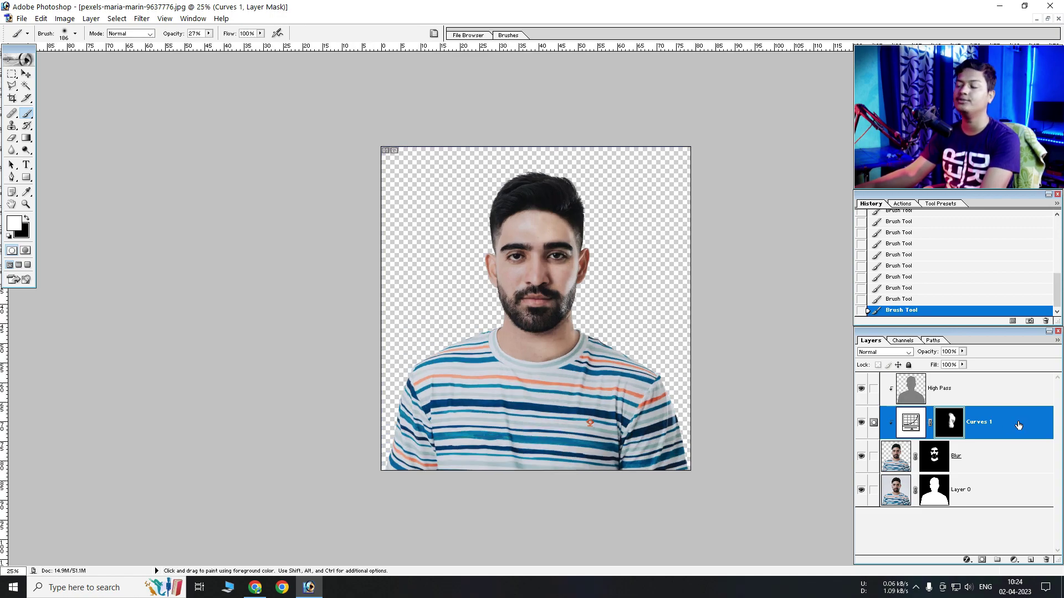
click(961, 393)
click(1013, 561)
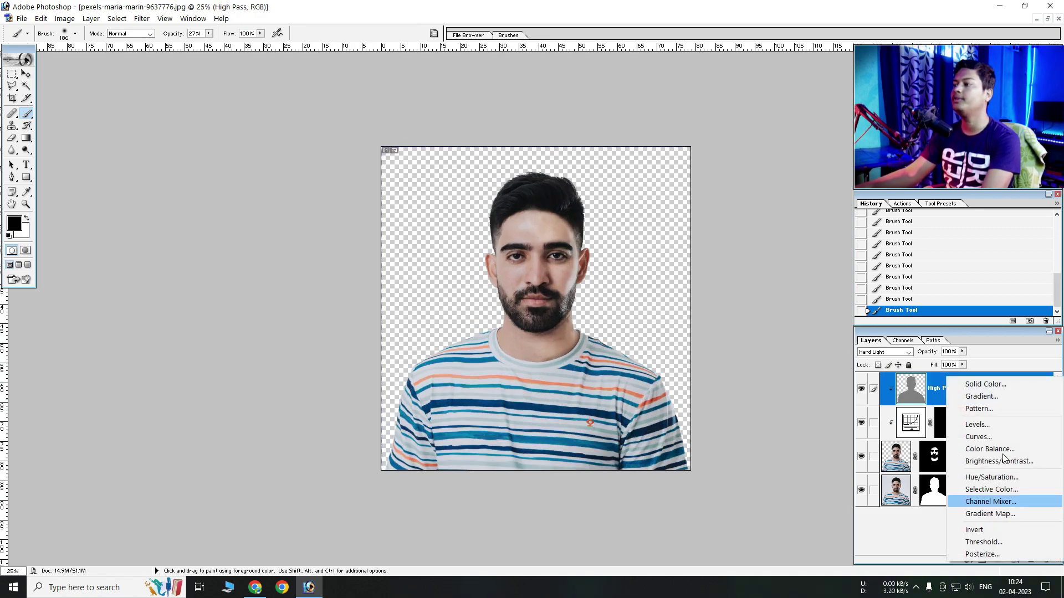
click(997, 383)
click(84, 164)
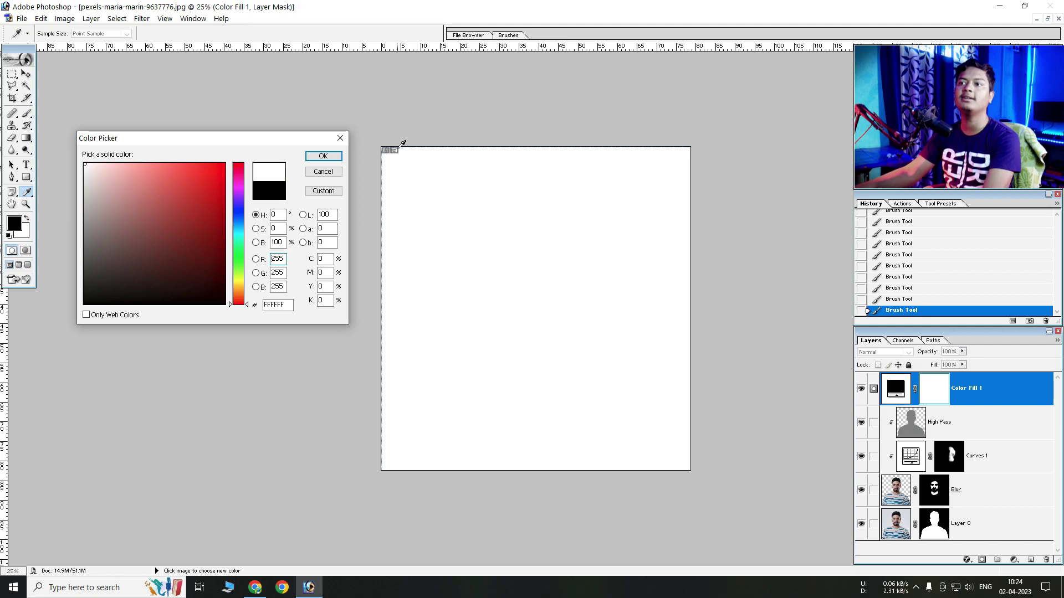
click(323, 157)
Step: Set the white Color Fill 1 layer's blend mode to Soft Light
key(x)
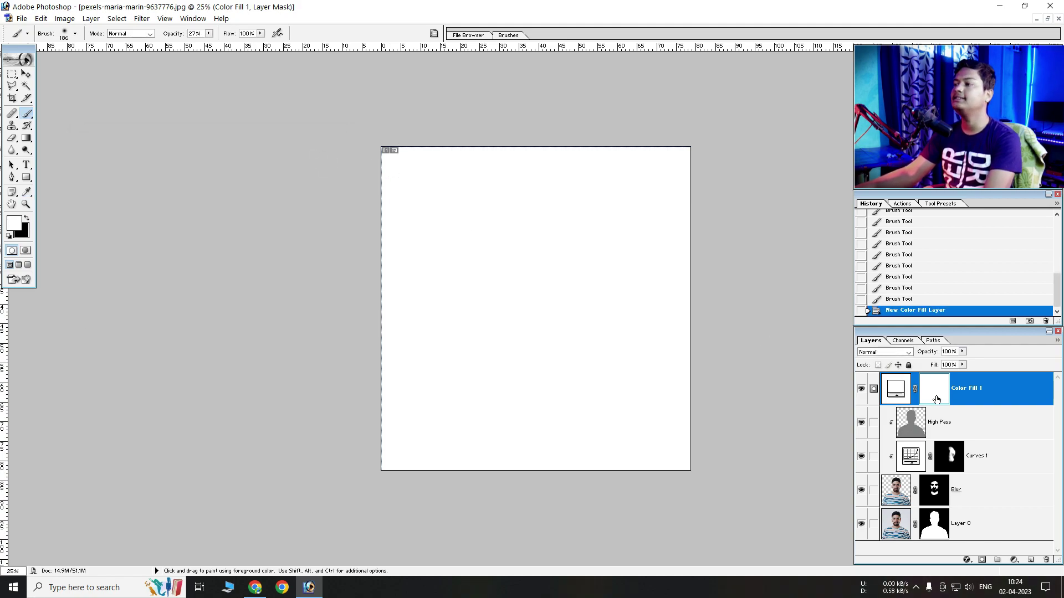
click(902, 352)
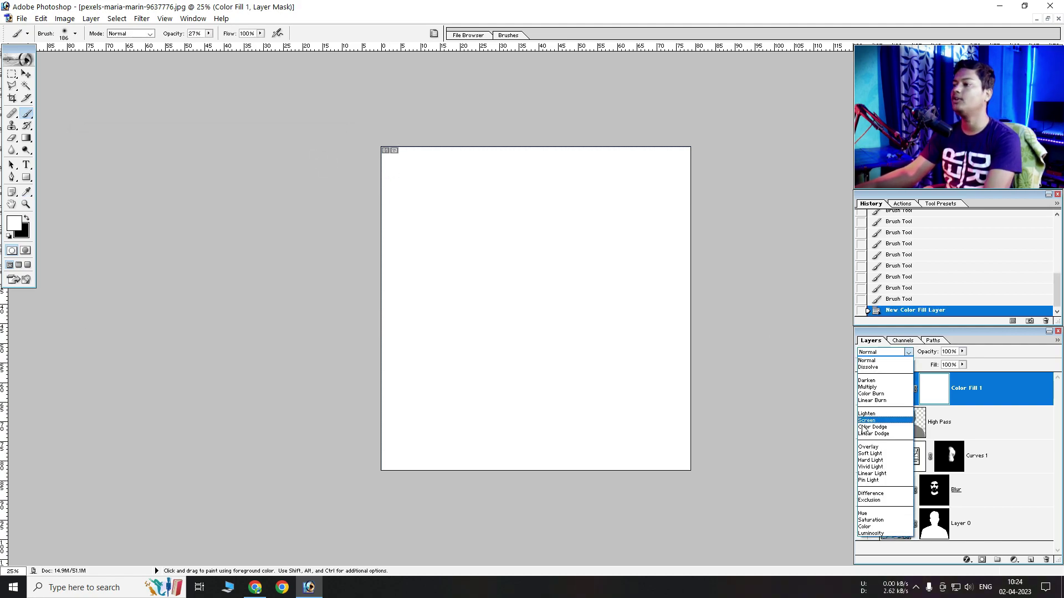
click(872, 458)
key(ctrl+plus)
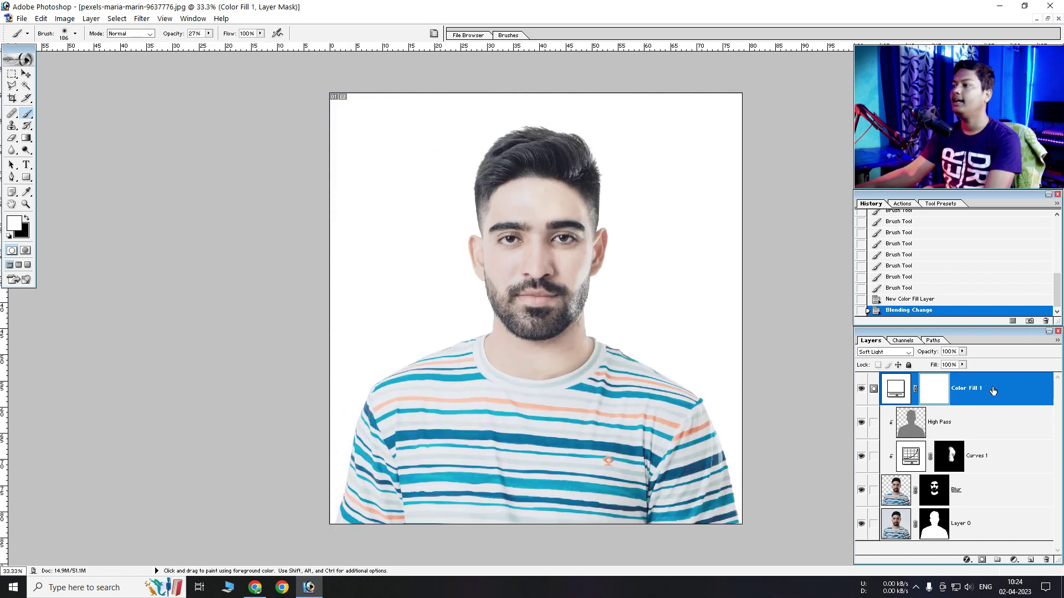
Step: Alt-split Color Fill 1's Underlying Layer black slider so dark hair and beard stay deep
double_click(994, 390)
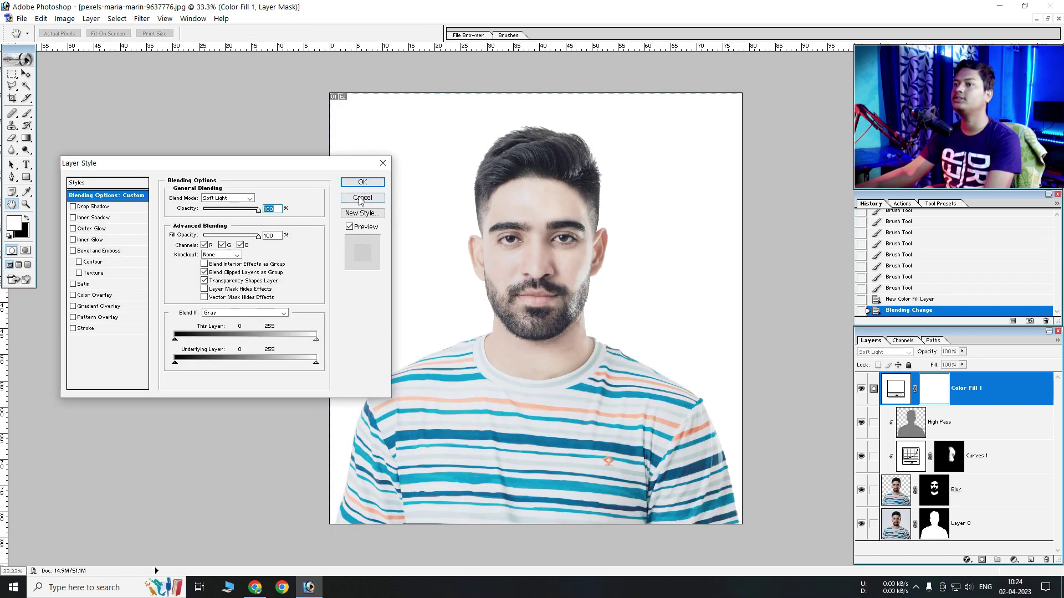
click(360, 198)
right_click(986, 392)
key(Escape)
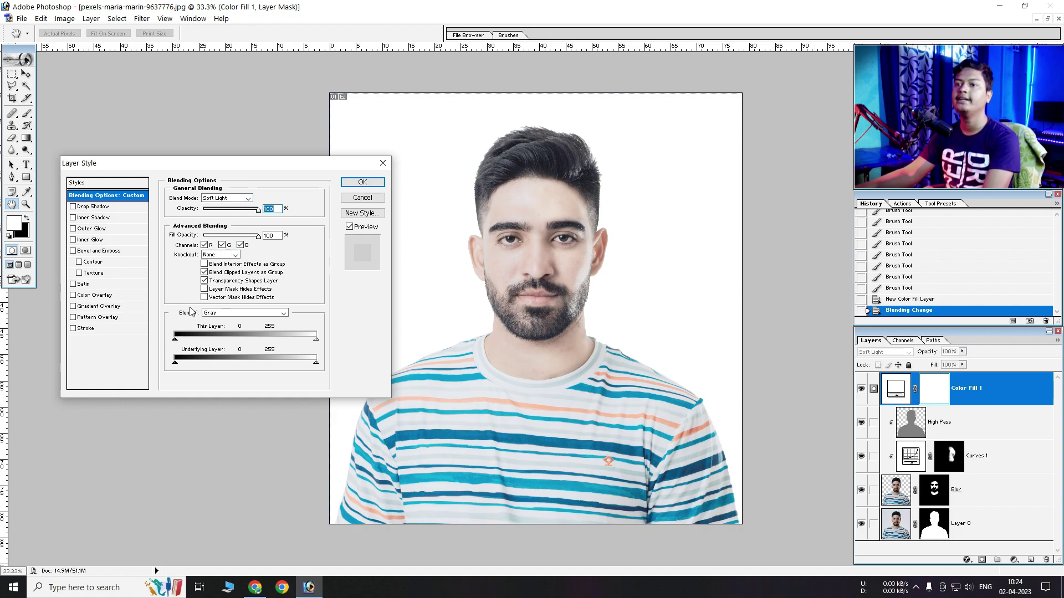
key(alt)
drag(175, 363, 271, 363)
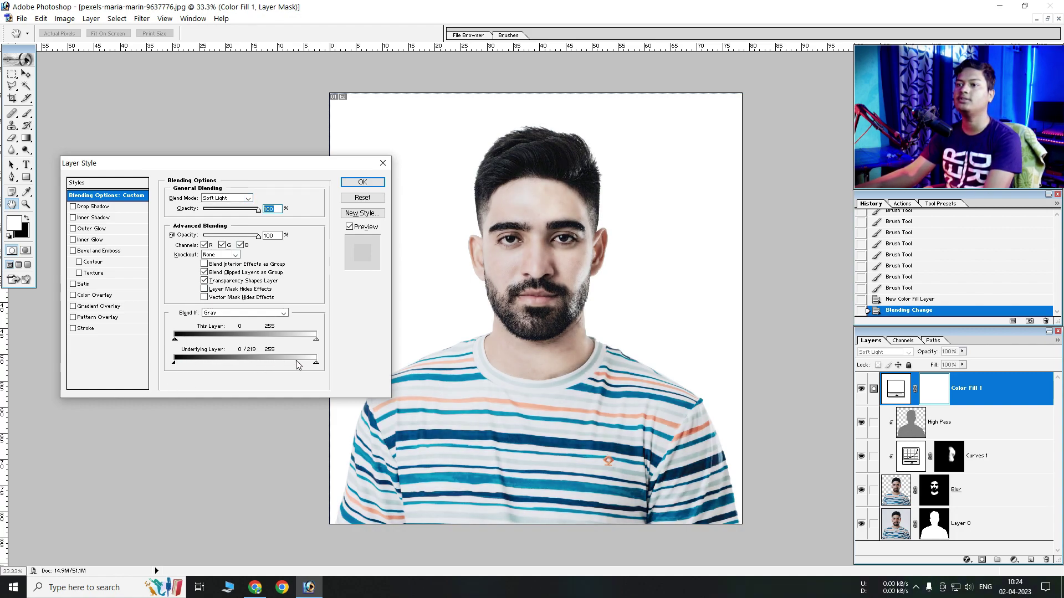
click(361, 183)
key(b)
key(ctrl+plus)
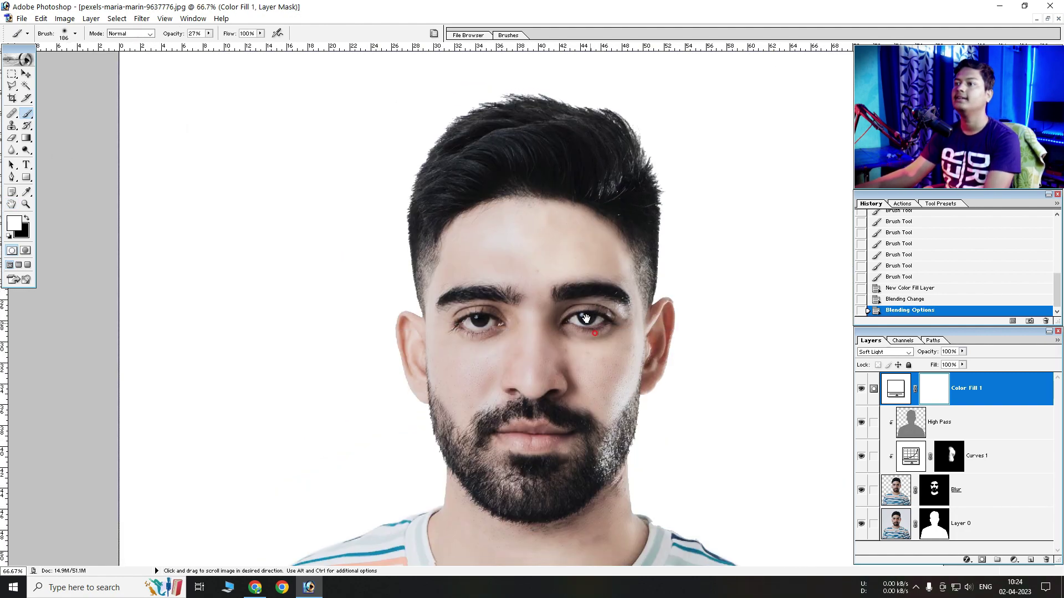
Step: Hide the white fill with an inverted mask, then paint it back onto forehead, cheeks and eyes
drag(586, 319, 586, 210)
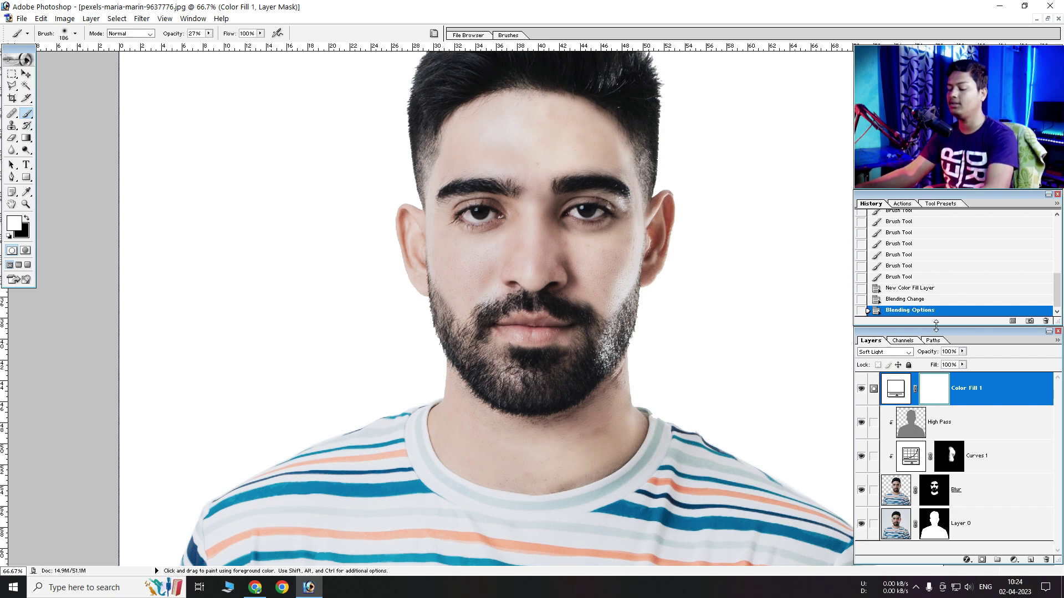
key(ctrl+i)
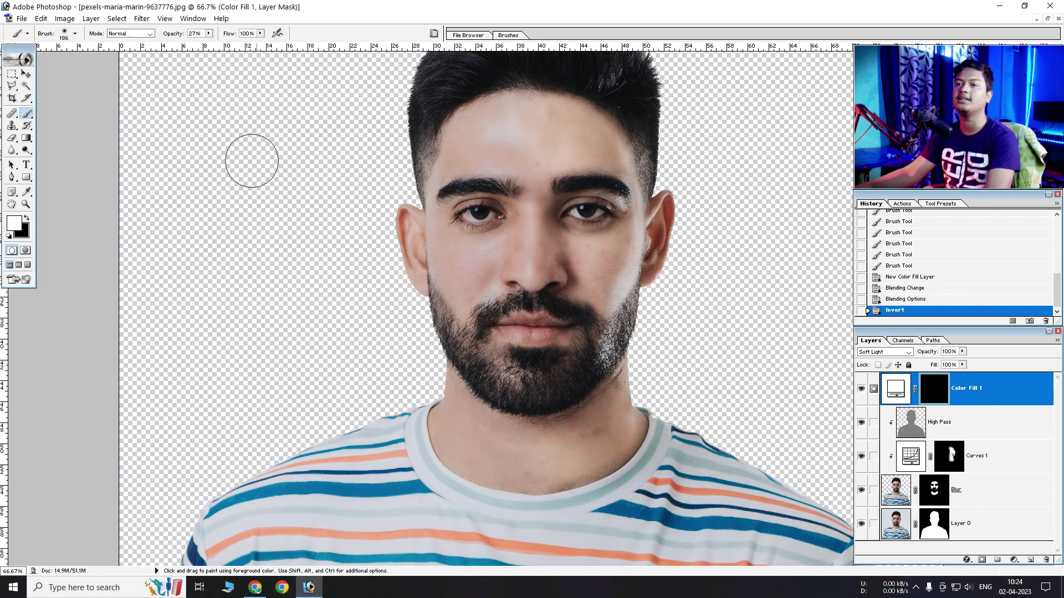
scroll(962, 500, down, 2)
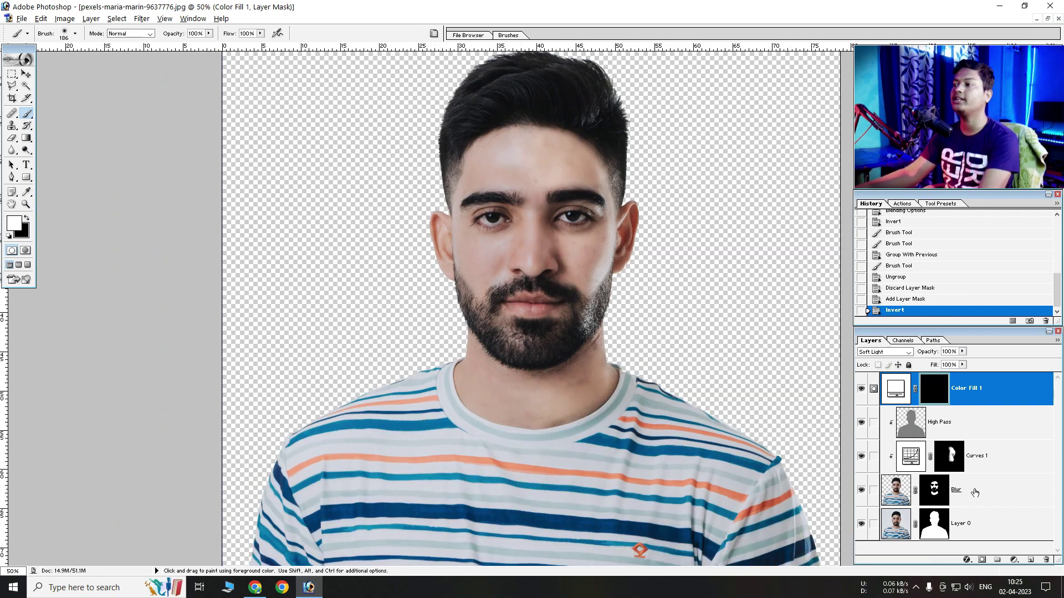
scroll(953, 501, down, 1)
scroll(942, 504, down, 1)
scroll(917, 509, down, 2)
scroll(914, 507, up, 5)
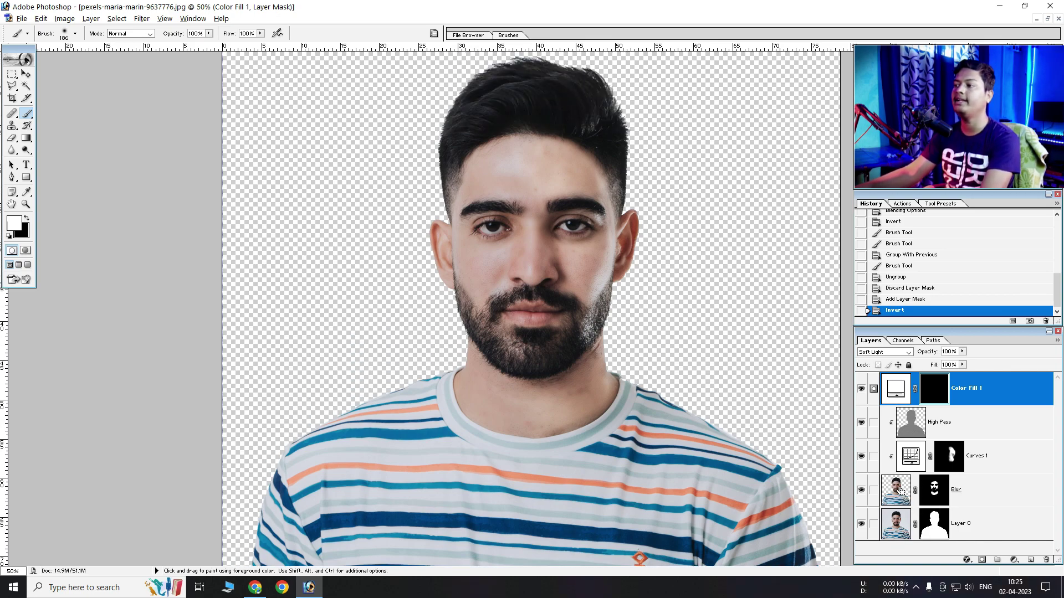
ctrl+click(900, 490)
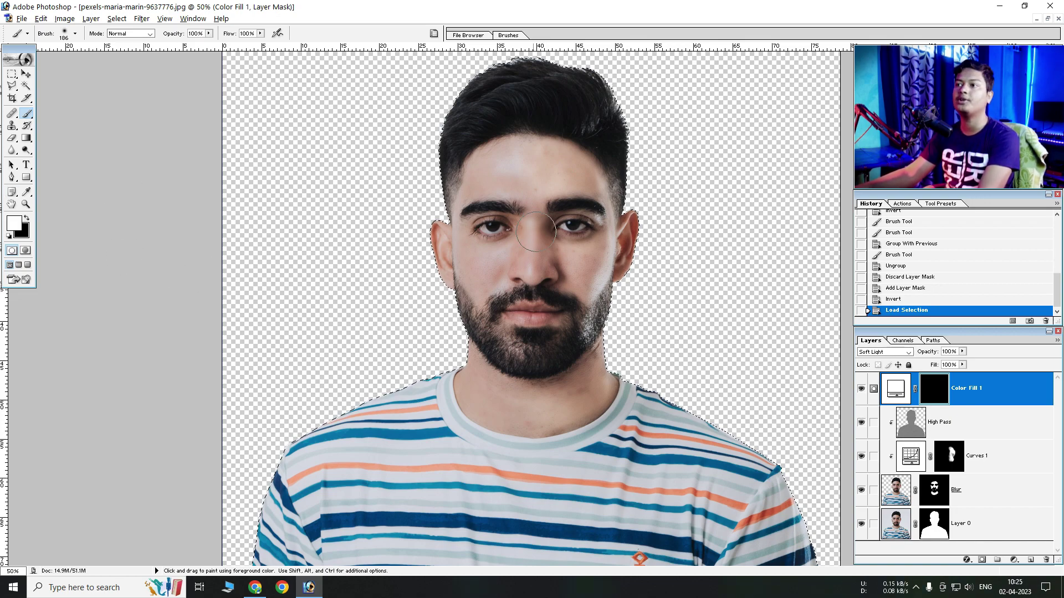
mouse_move(536, 231)
mouse_down()
mouse_move(466, 223)
mouse_move(608, 262)
mouse_move(557, 440)
mouse_move(530, 214)
mouse_up()
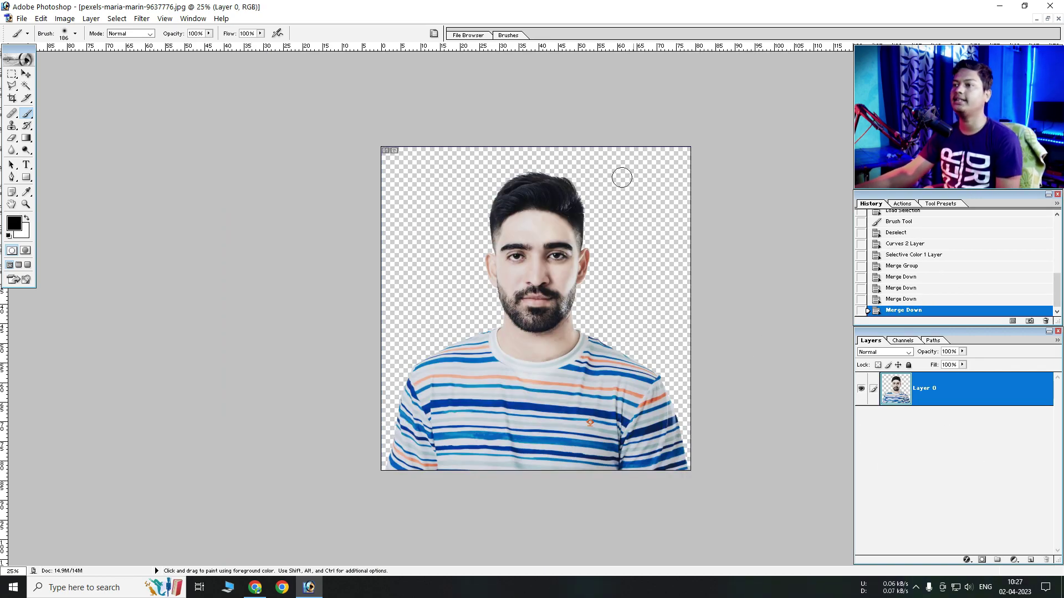
Step: Create a new 3.5 × 3.5 cm, 300 ppi white document
click(1048, 20)
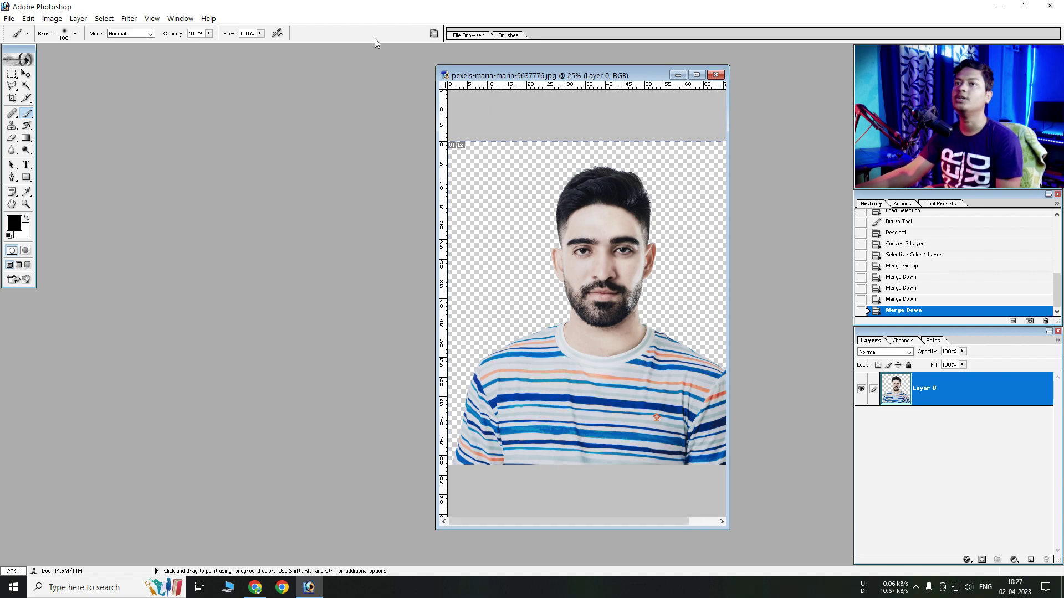
click(10, 18)
click(23, 33)
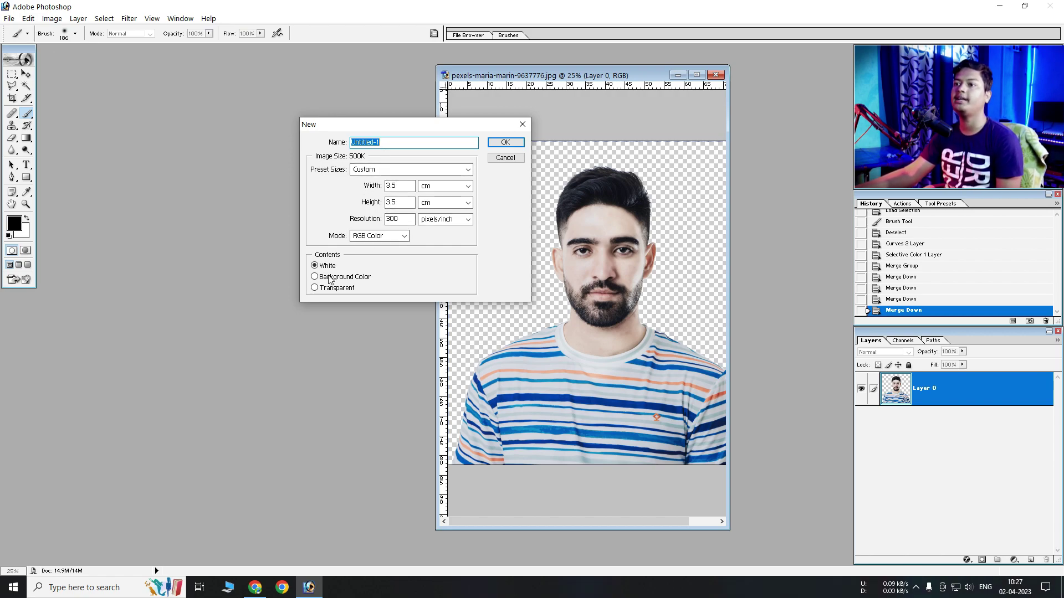
click(503, 142)
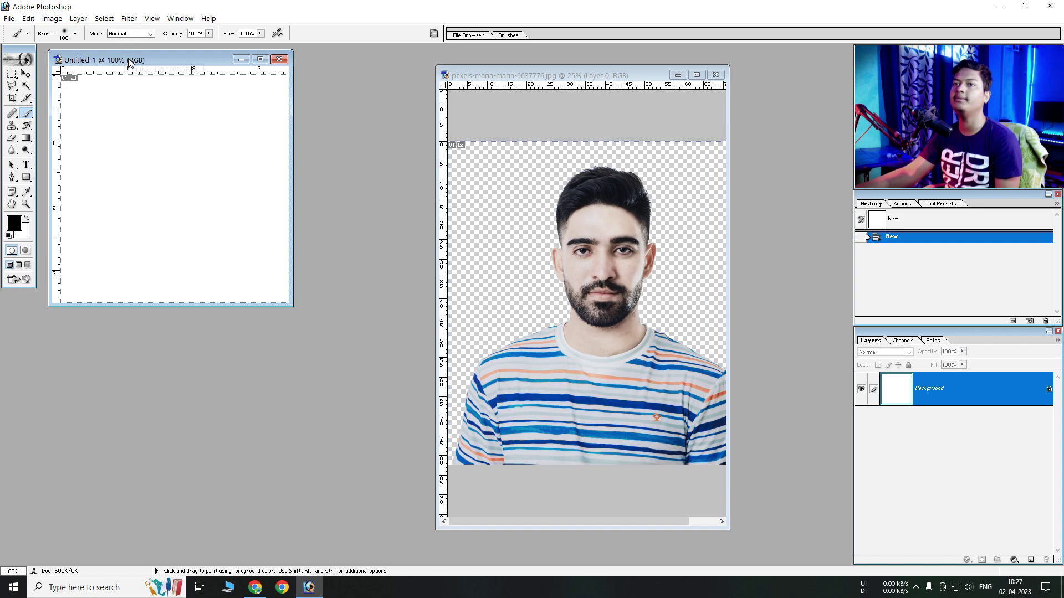
Step: Drag the cut-out portrait into Untitled-1 as a new layer with the Move tool
drag(128, 63, 208, 82)
key(ctrl+minus)
click(26, 74)
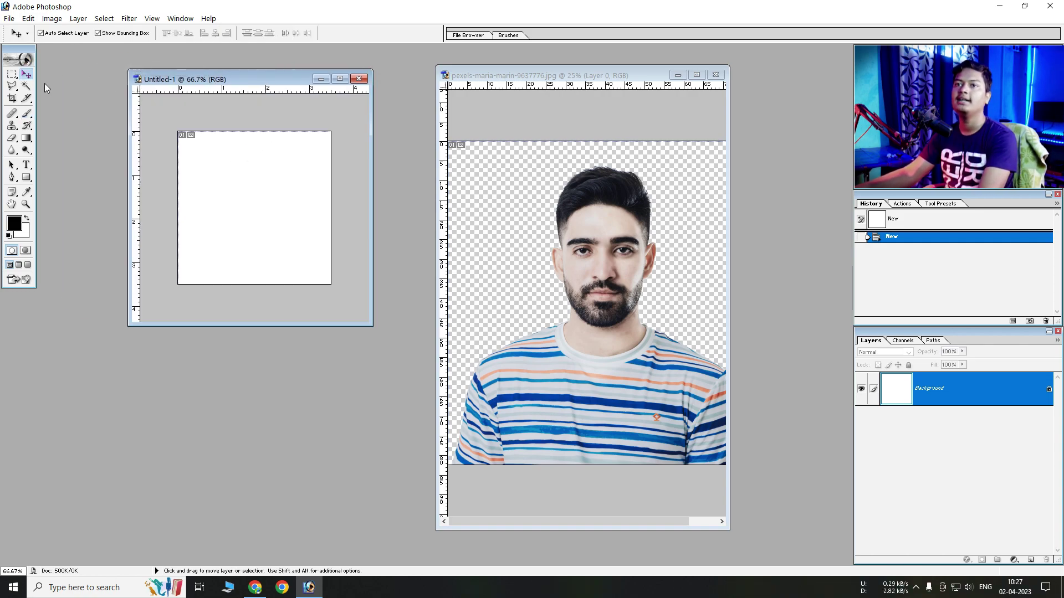
drag(505, 255, 297, 155)
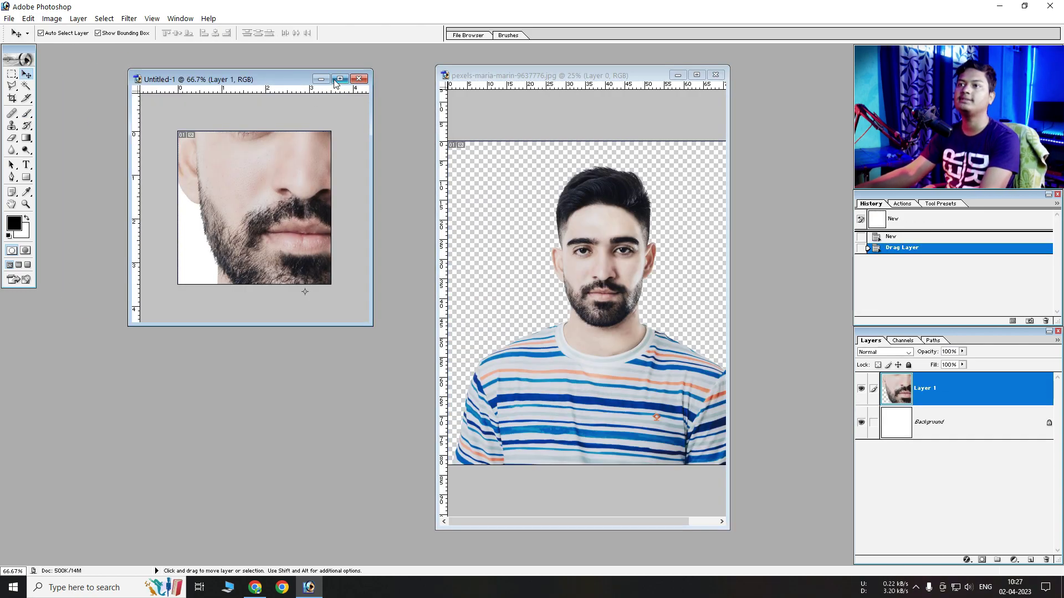
click(340, 79)
Step: Scale Layer 1's portrait to about 22.4% so head and shoulders fill the 3.5 cm square
key(ctrl+minus)
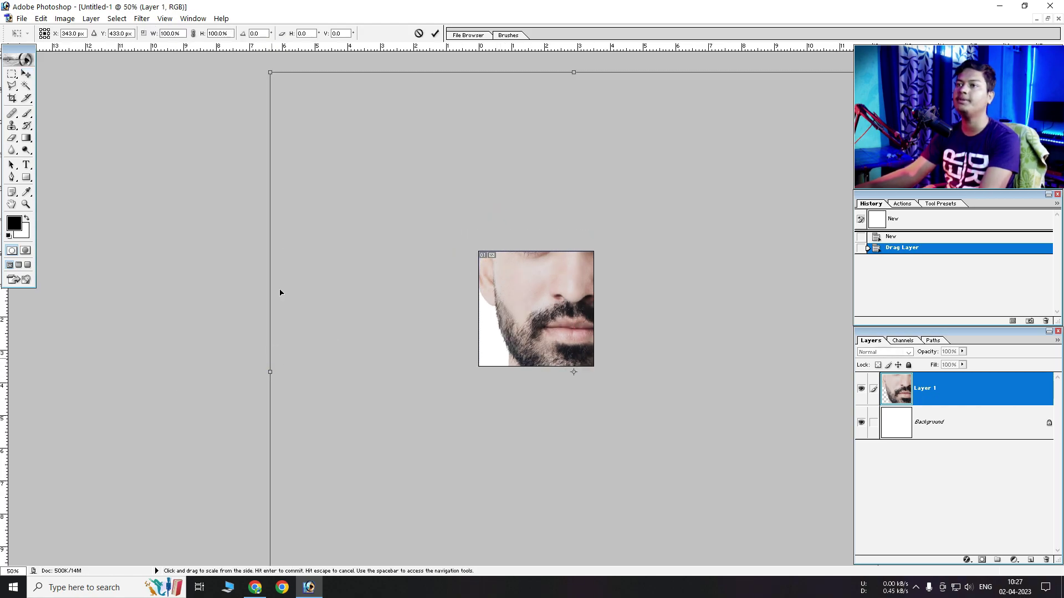
drag(270, 72, 660, 487)
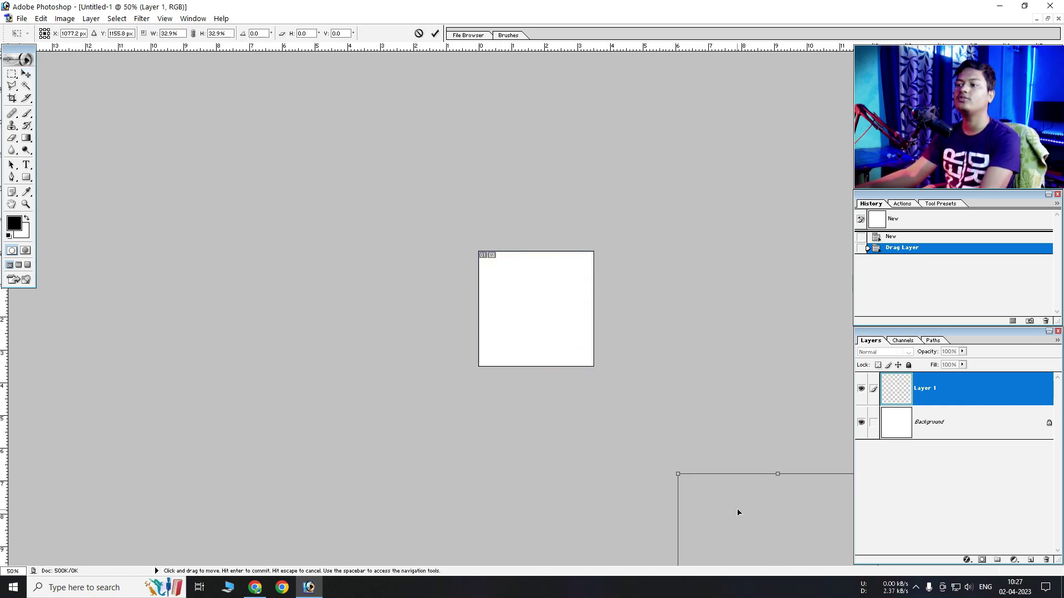
drag(736, 511, 538, 291)
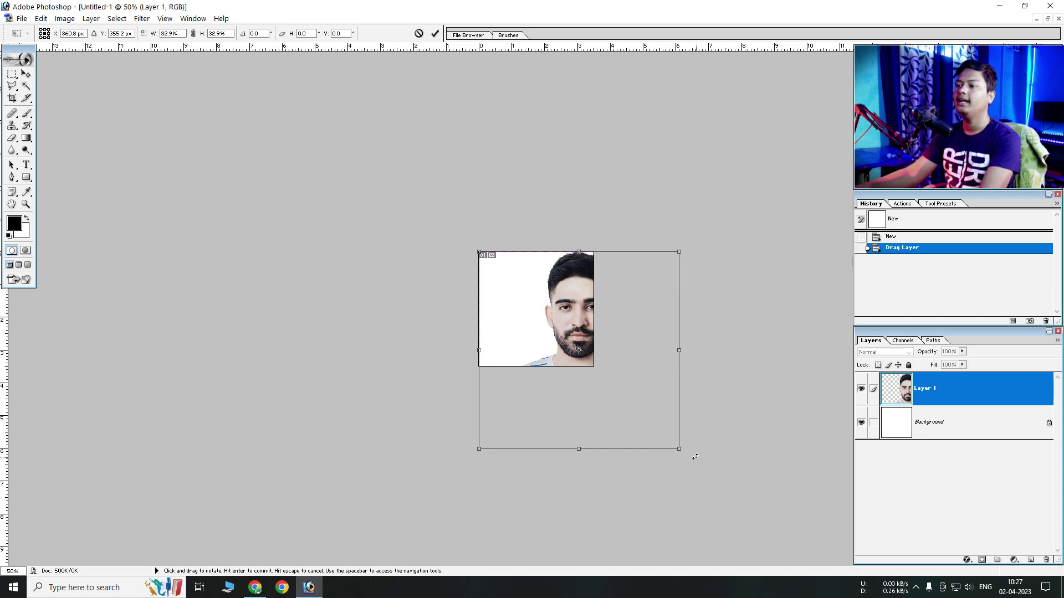
drag(679, 449, 581, 377)
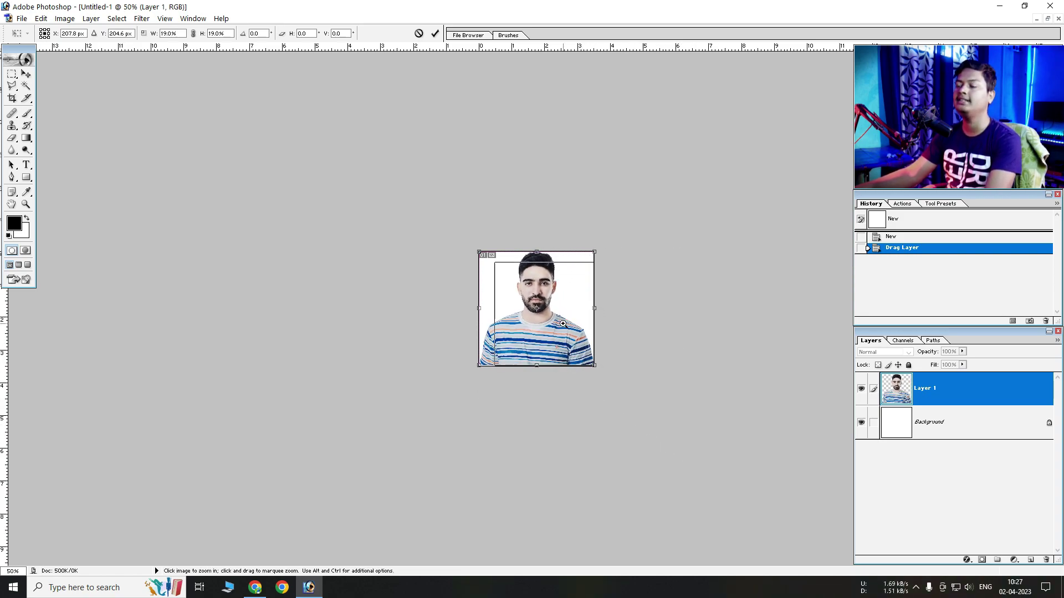
key(ctrl+plus)
key(ctrl+plus)
drag(423, 422, 406, 447)
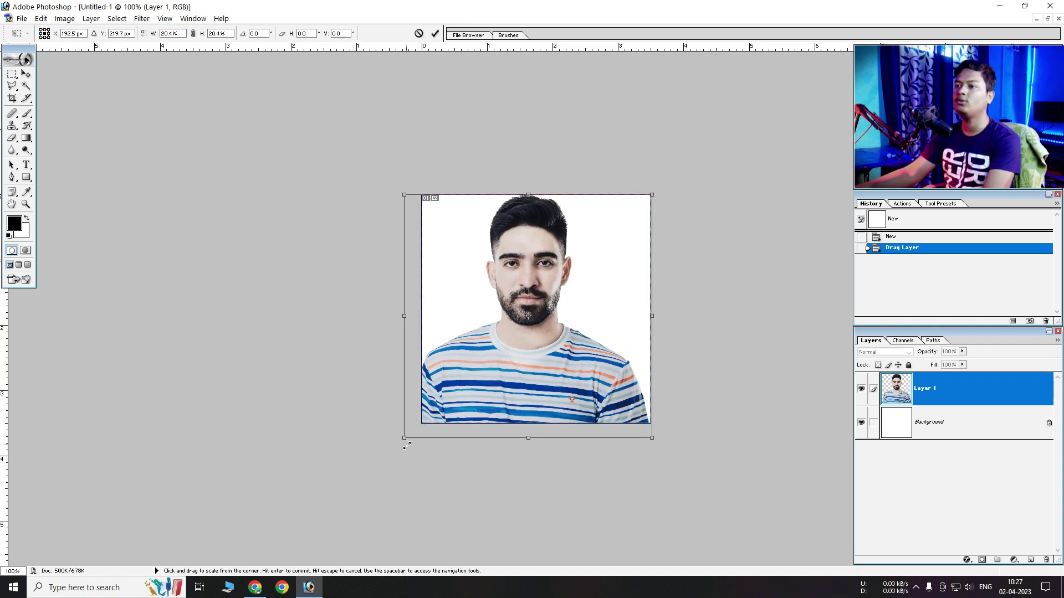
drag(653, 440, 670, 471)
drag(559, 369, 557, 375)
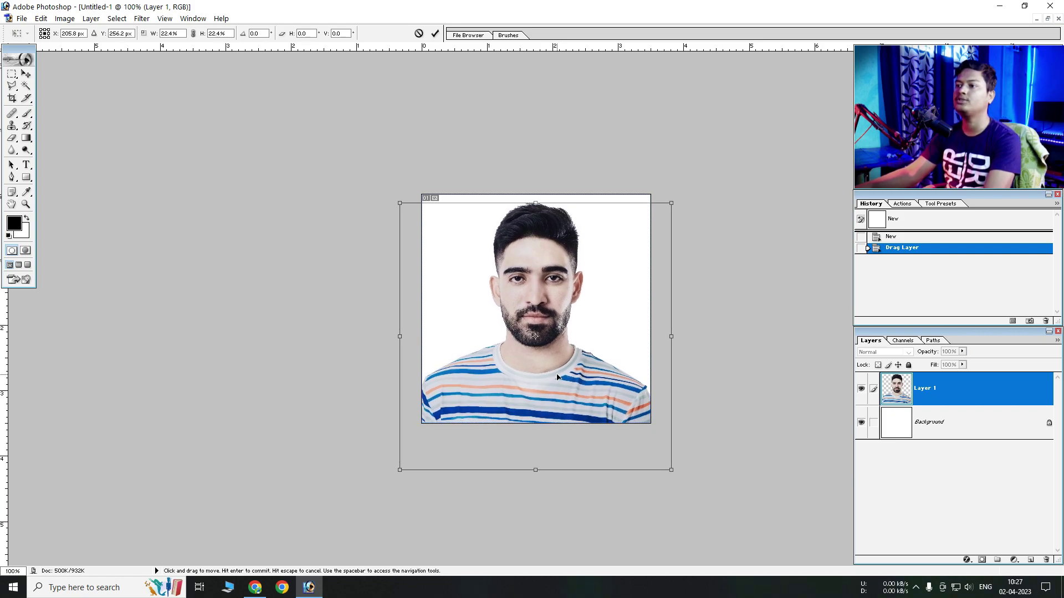
key(Return)
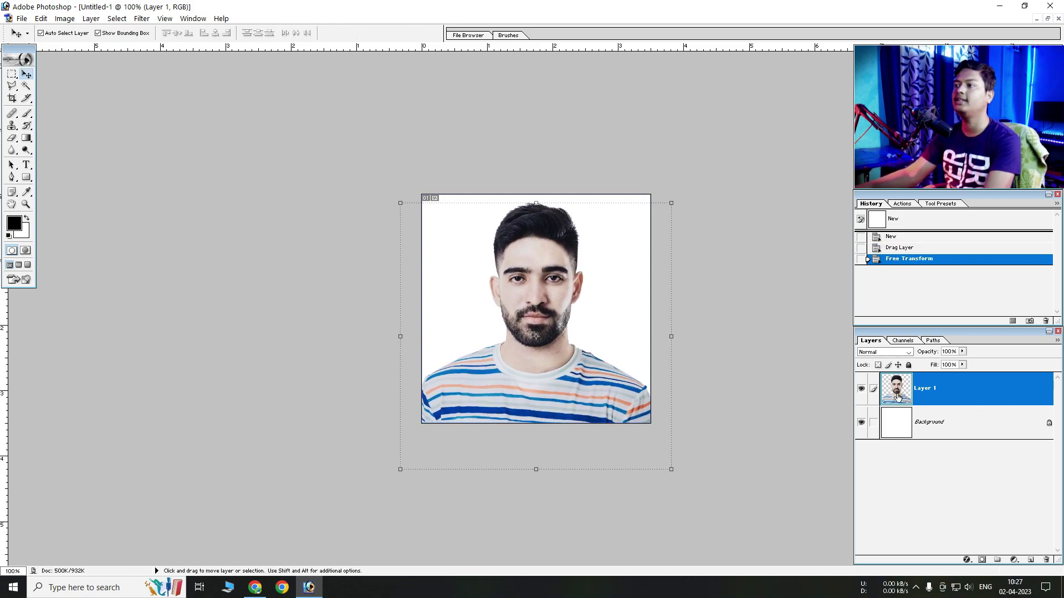
click(958, 431)
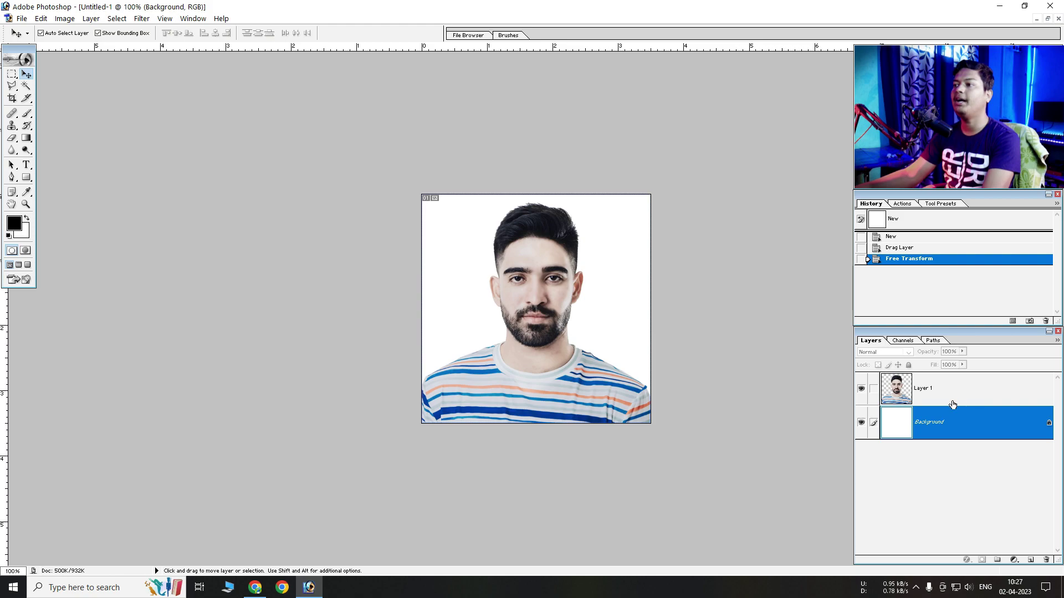
Step: Add a bright cyan 00F6FF Solid Color fill layer above the Background
click(1014, 560)
click(971, 381)
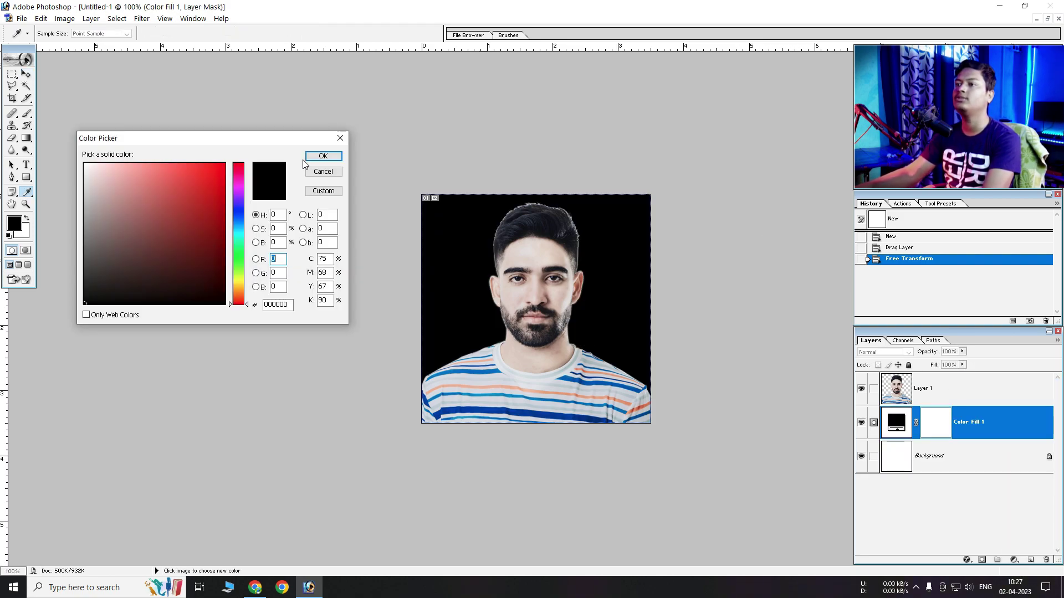
click(245, 233)
click(225, 164)
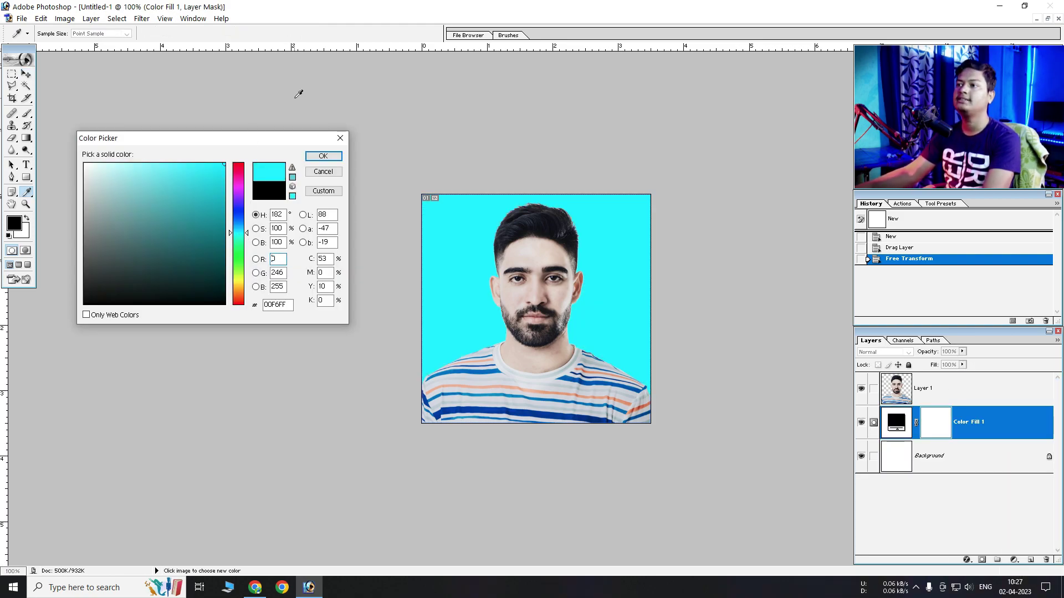
click(323, 156)
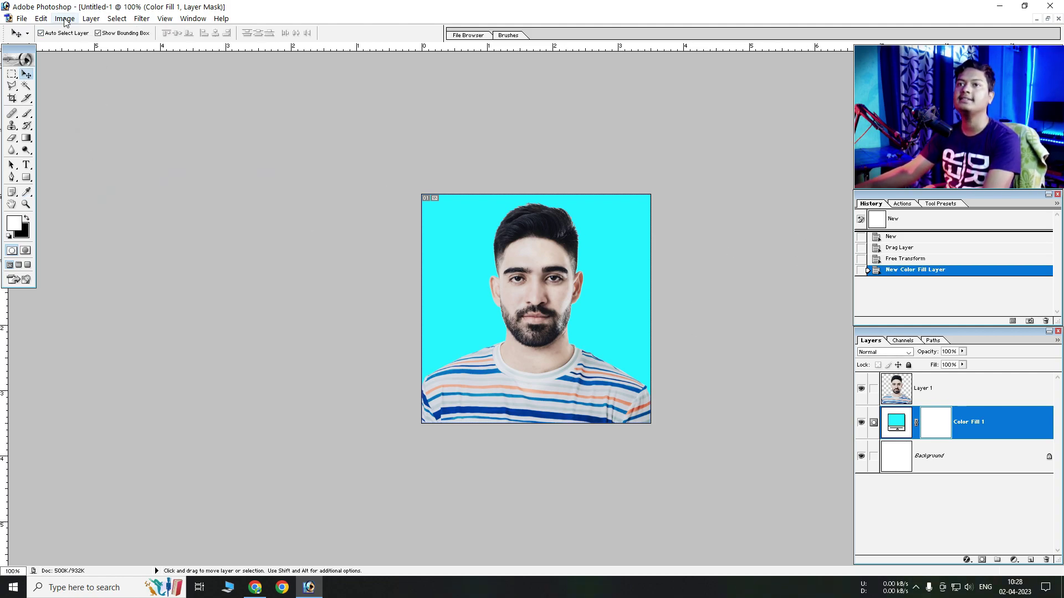
Step: Flatten the square photo into a single Background layer
click(91, 18)
click(120, 359)
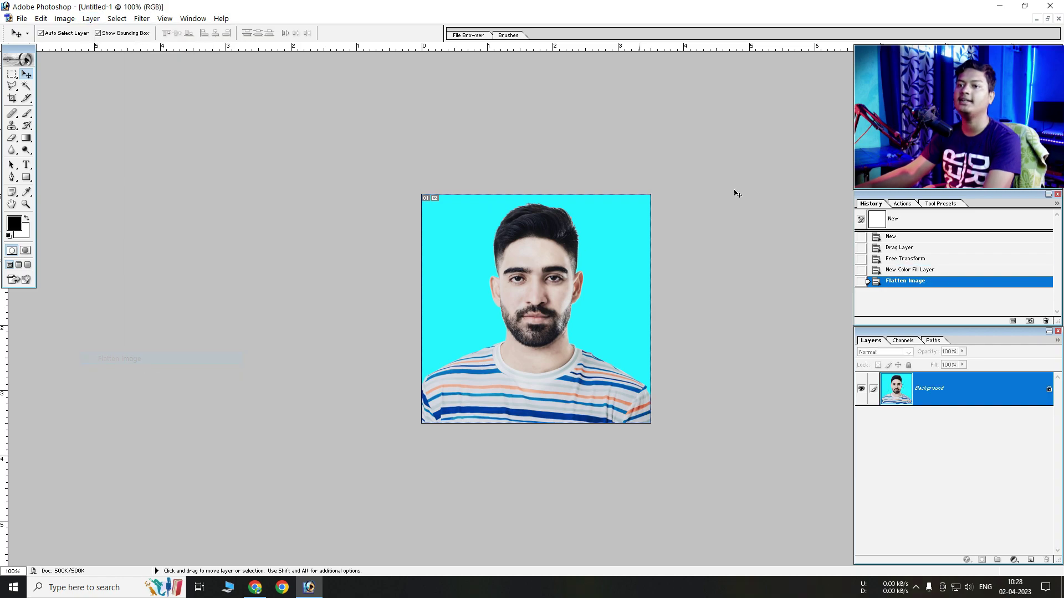
click(1048, 20)
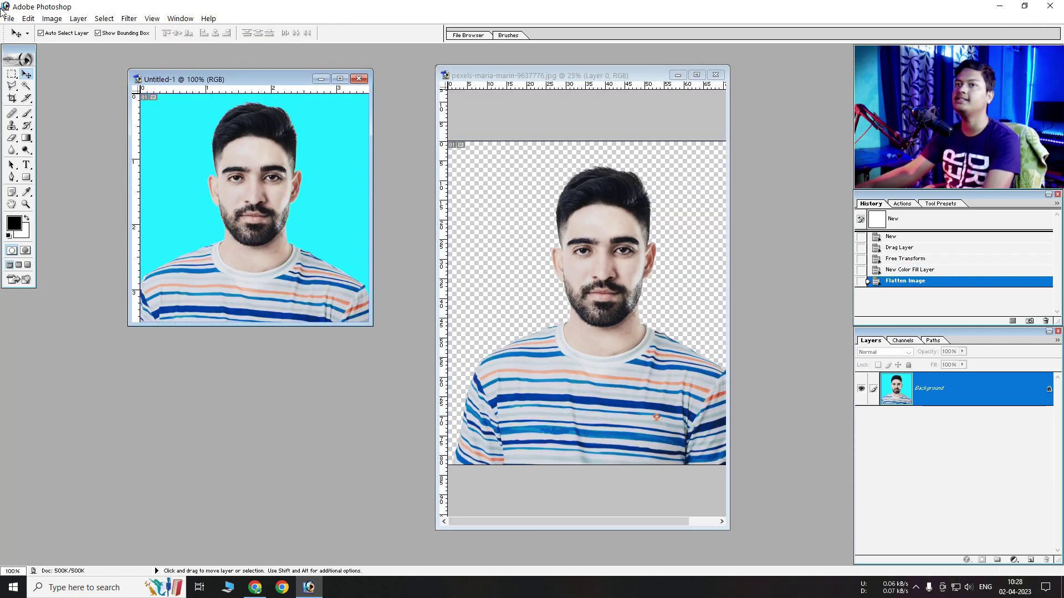
Step: Create a new blank document from the 4 x 6 inch preset
click(10, 20)
click(16, 24)
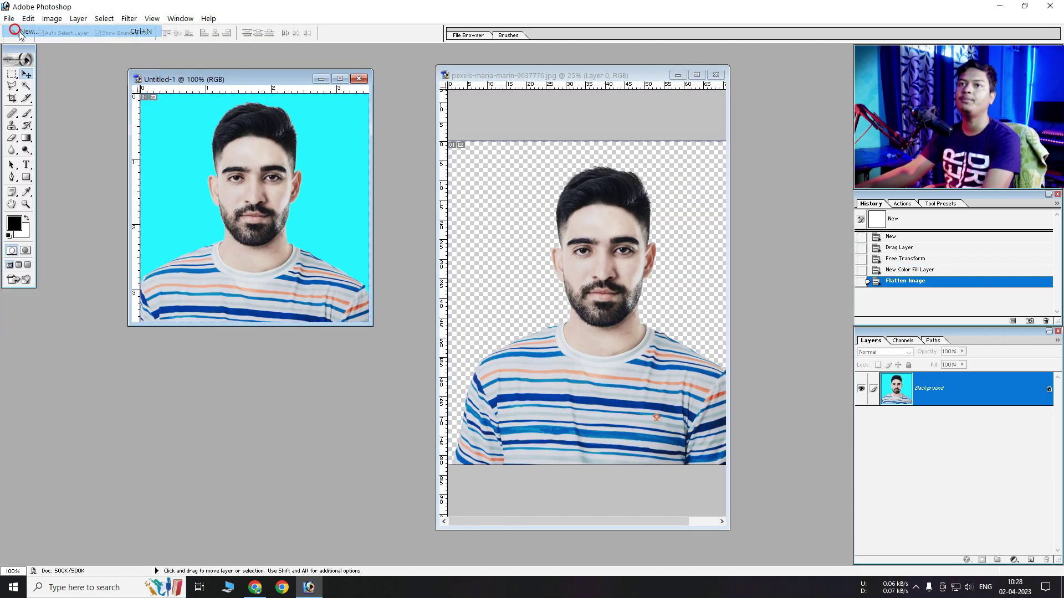
click(410, 170)
click(366, 265)
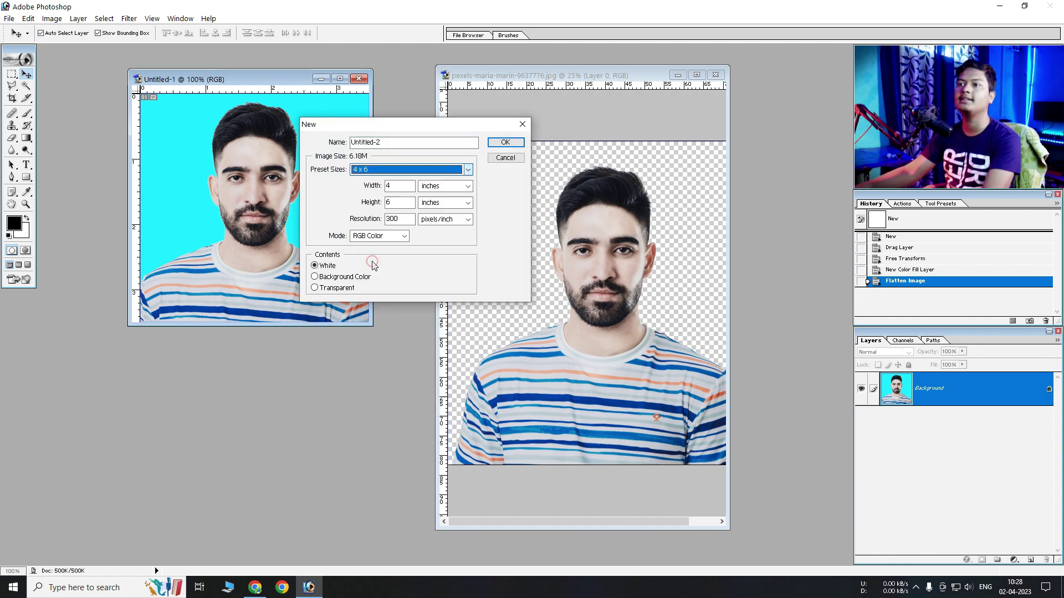
drag(403, 127, 556, 123)
click(658, 142)
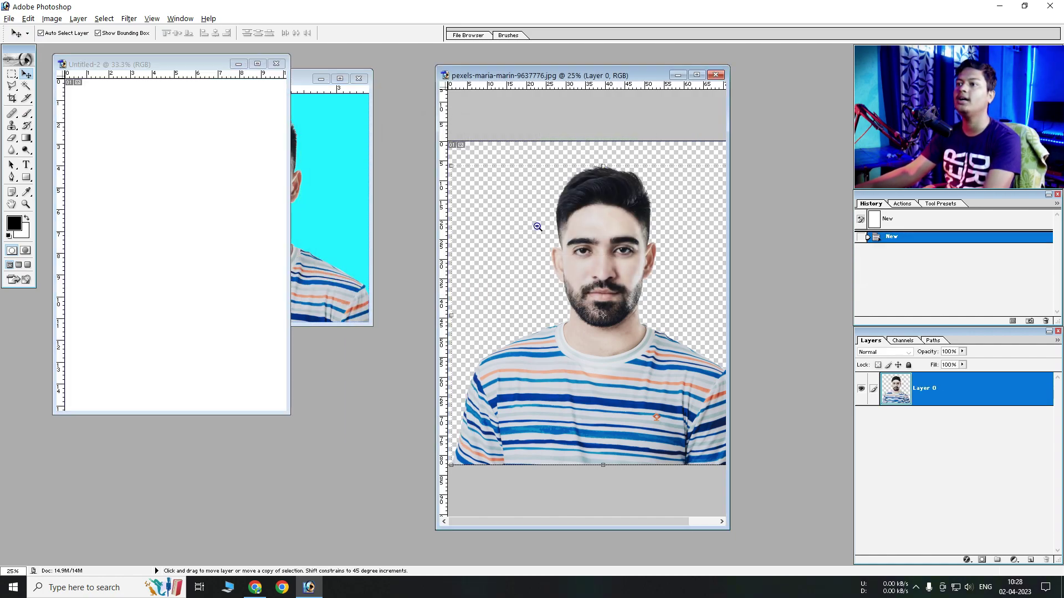
drag(210, 64, 606, 92)
key(ctrl+minus)
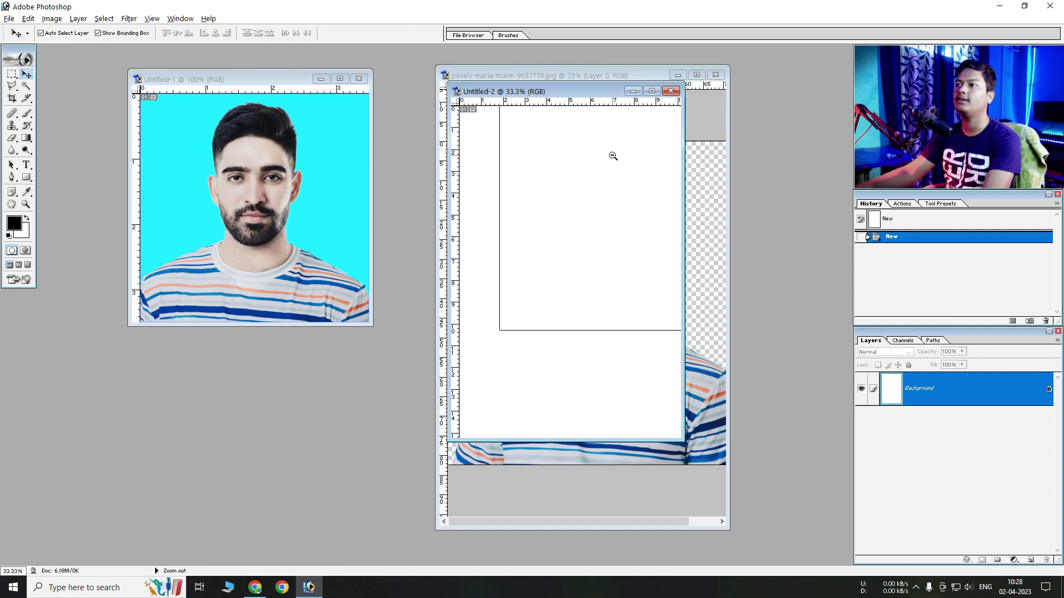
Step: Copy the cyan passport photo onto the sheet and choose its Stroke border colour
mouse_move(276, 181)
mouse_down()
mouse_move(579, 213)
mouse_move(470, 189)
mouse_move(465, 163)
mouse_up()
click(653, 91)
key(ctrl+plus)
key(ctrl+plus)
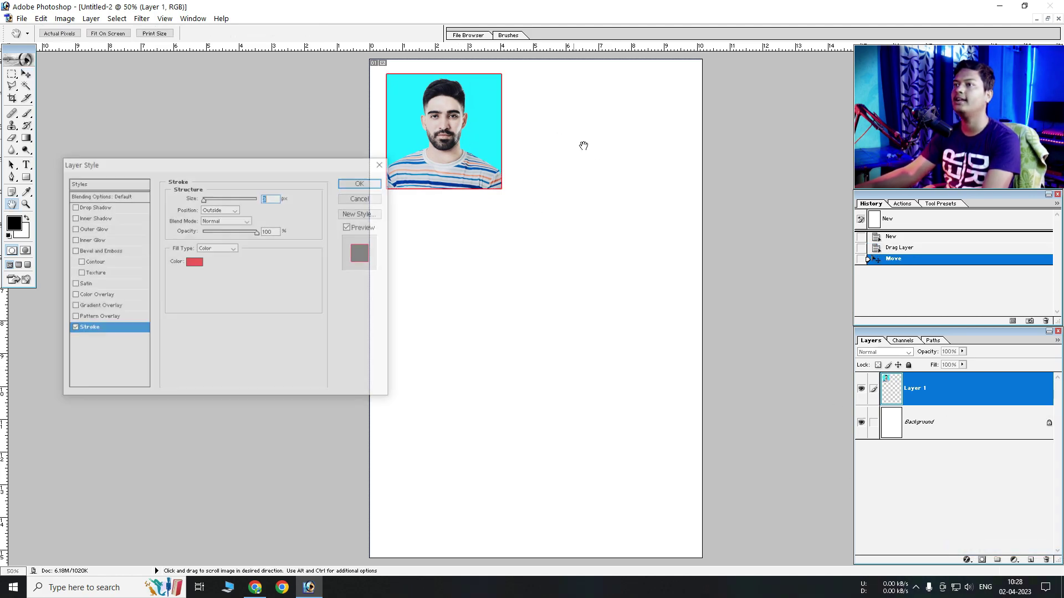
click(197, 261)
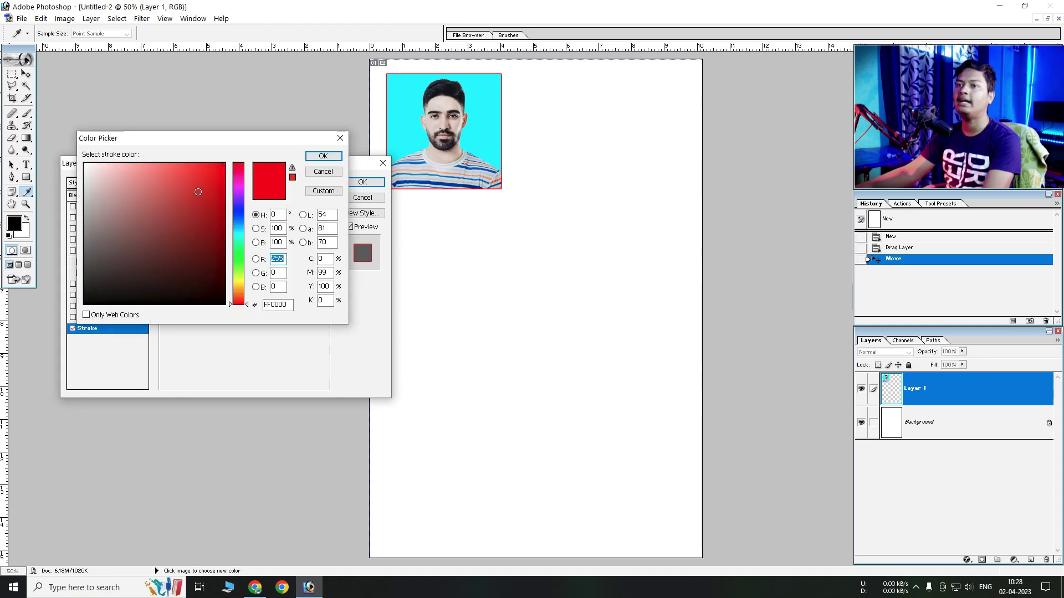
click(332, 157)
Step: Apply the thin Stroke border, then Alt-drag a duplicate photo right of the first
click(362, 182)
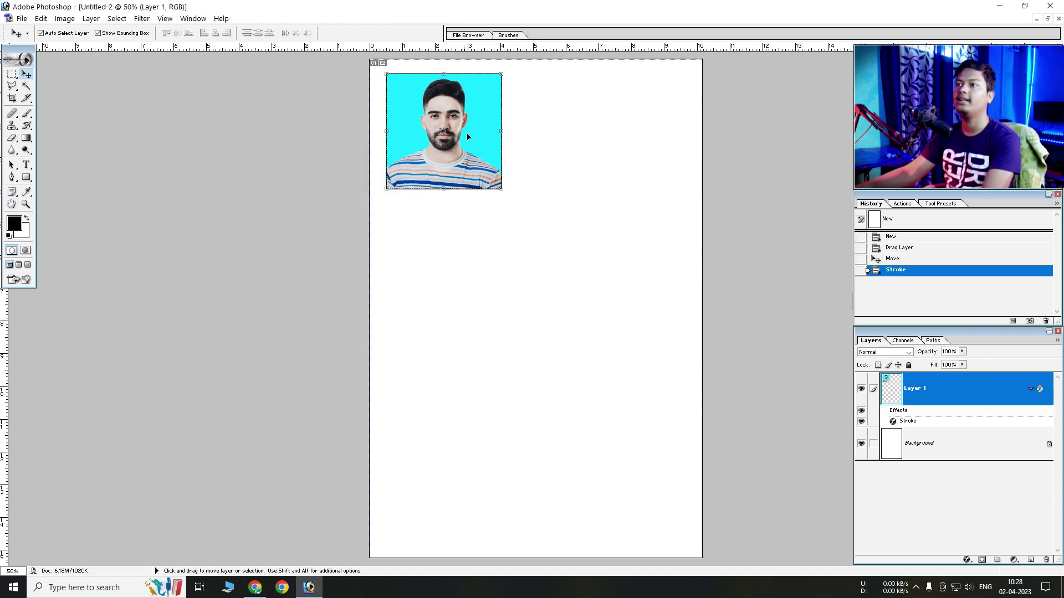
mouse_move(466, 142)
mouse_down()
mouse_move(618, 142)
mouse_move(592, 139)
mouse_up()
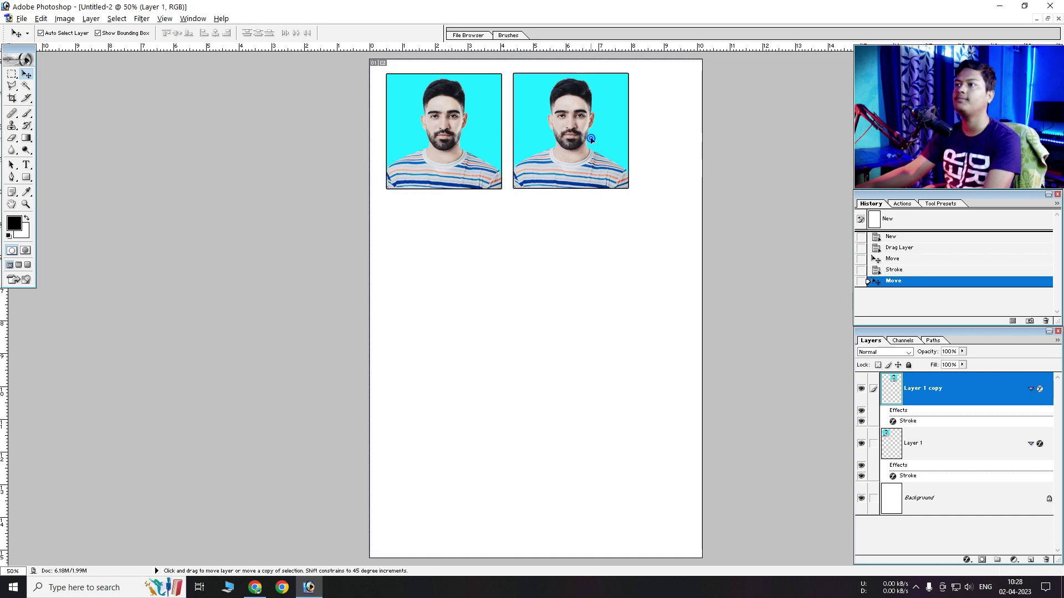
click(636, 237)
ctrl+alt+click(668, 203)
click(578, 173)
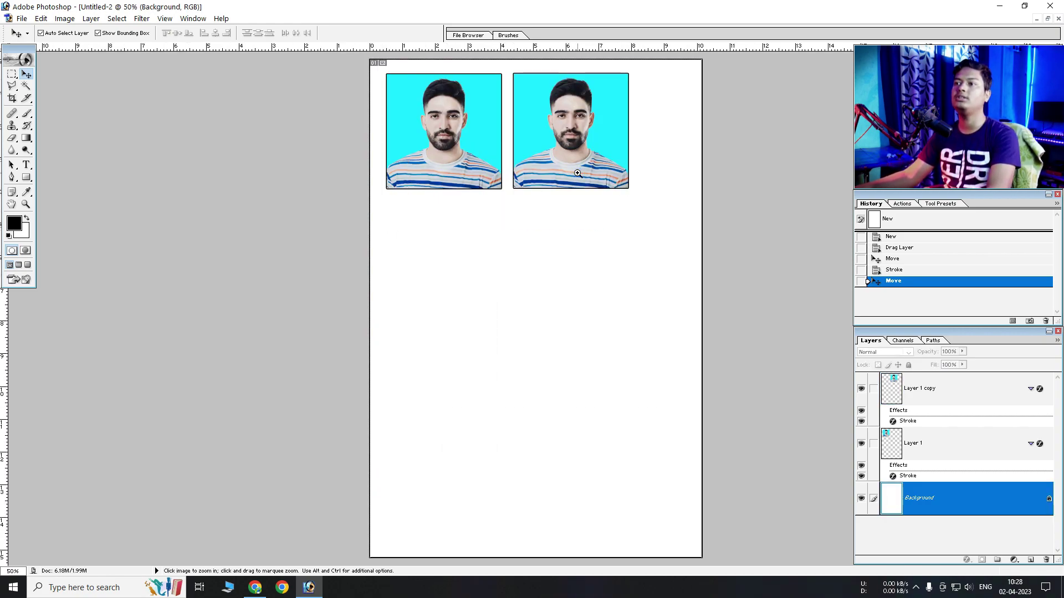